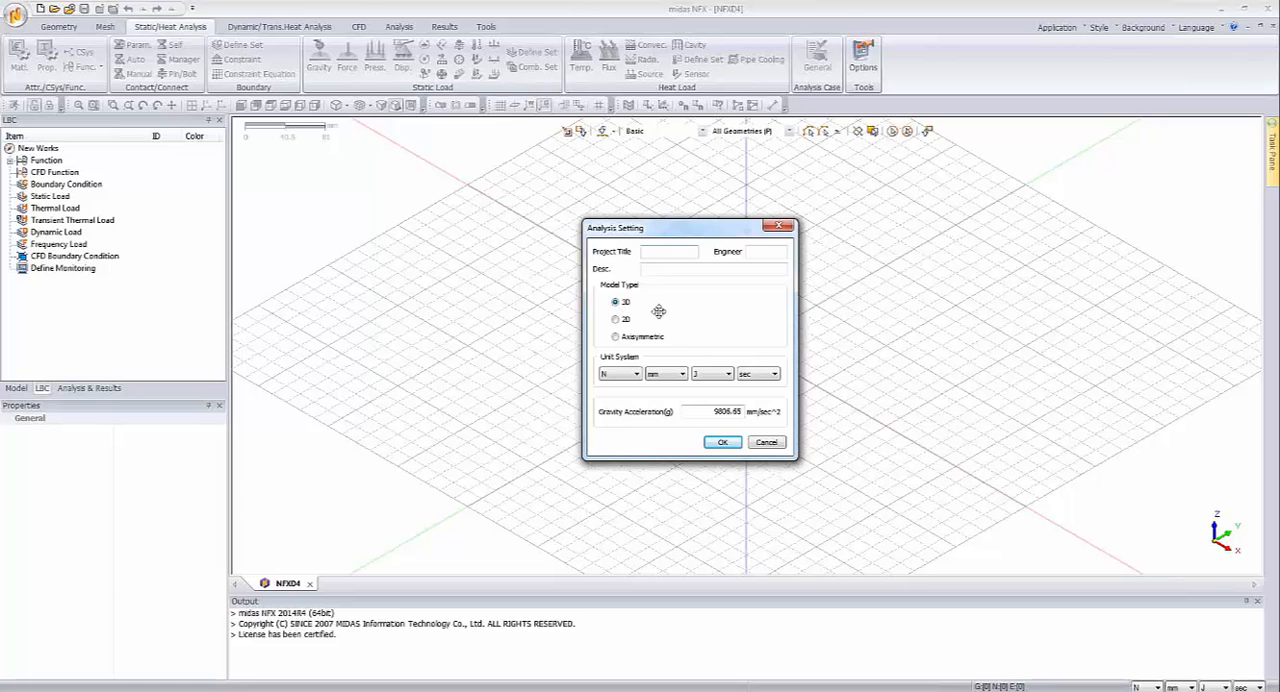
Step: Set the new 3D project's length unit to m in the analysis settings
left_click(665, 375)
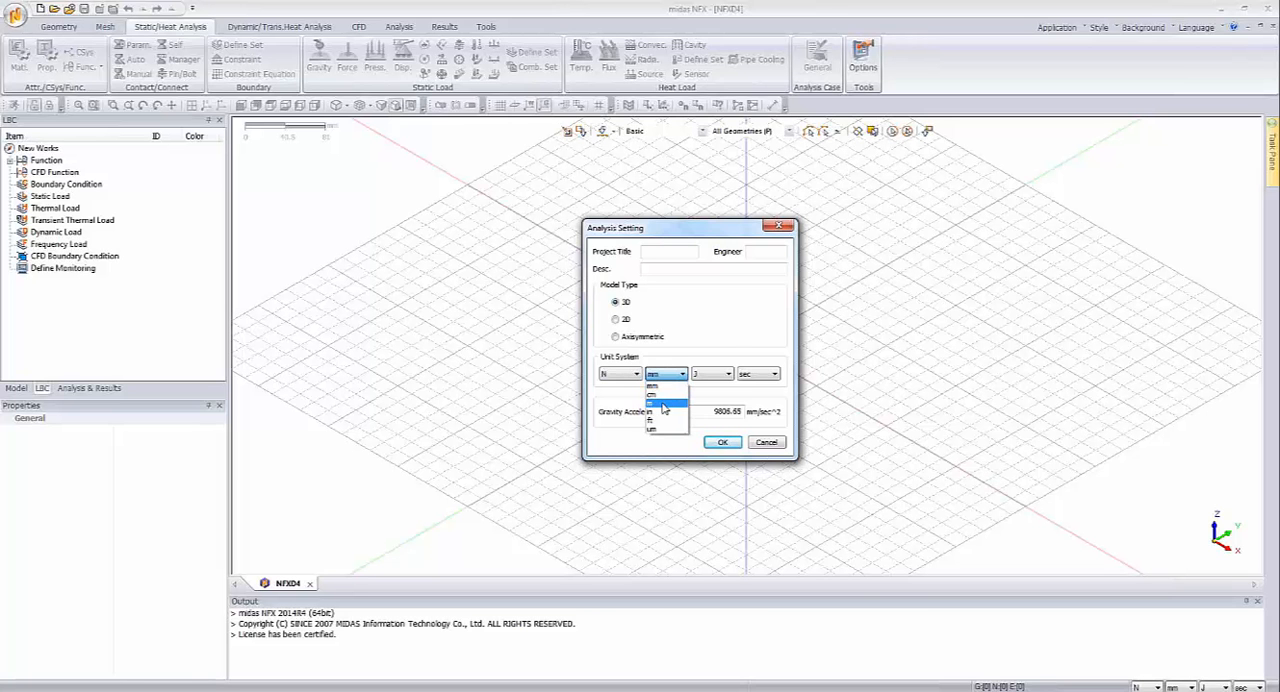
left_click(662, 404)
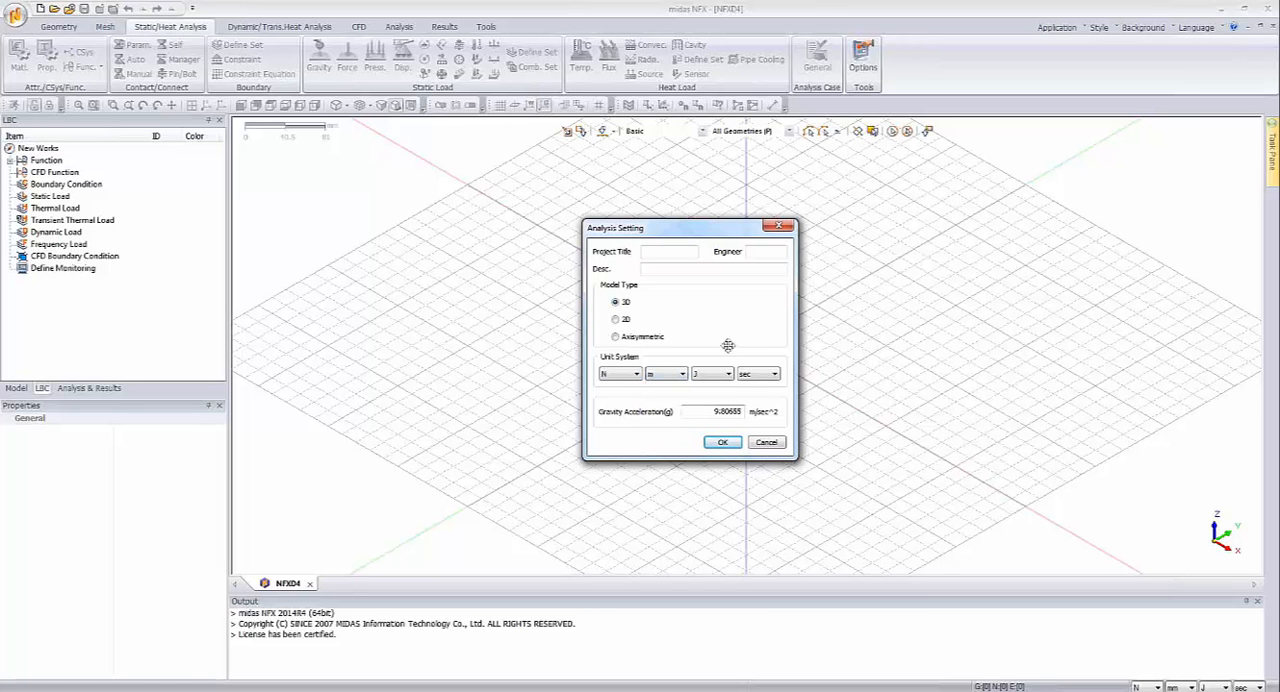
left_click(723, 443)
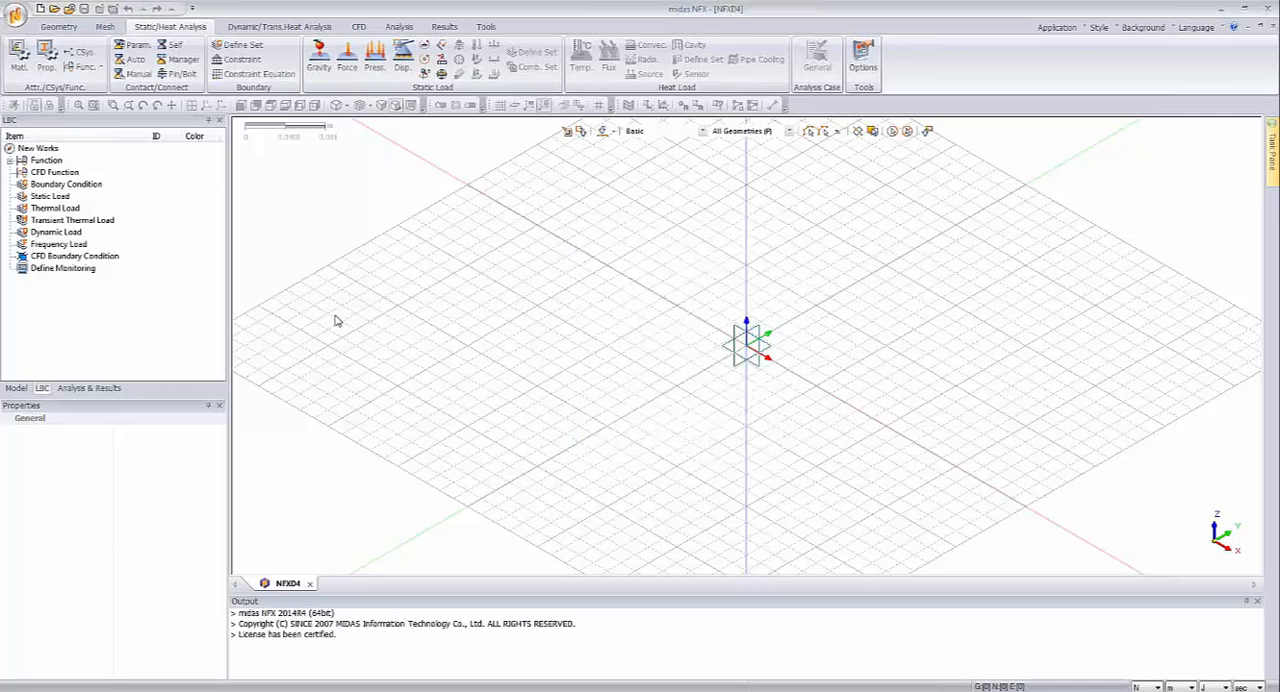
Step: Import the Parasolid CAD file Exhaust.X_T and hide all guiders in the model view
left_click(66, 29)
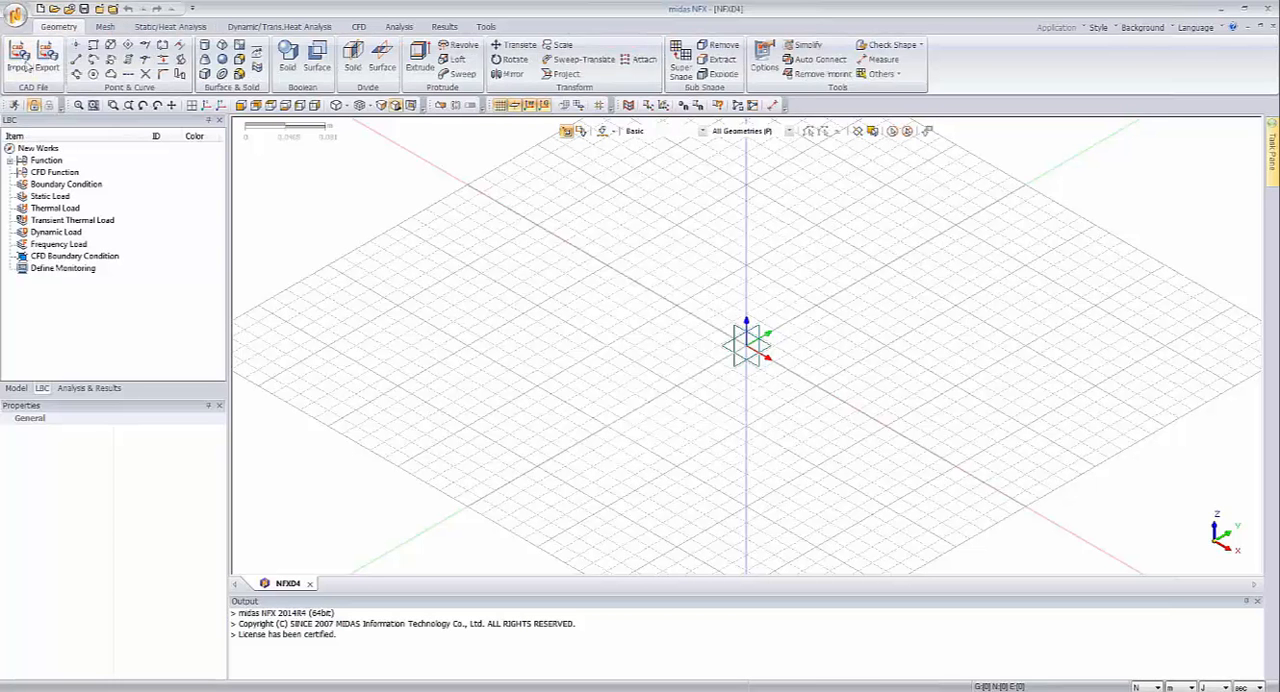
left_click(26, 64)
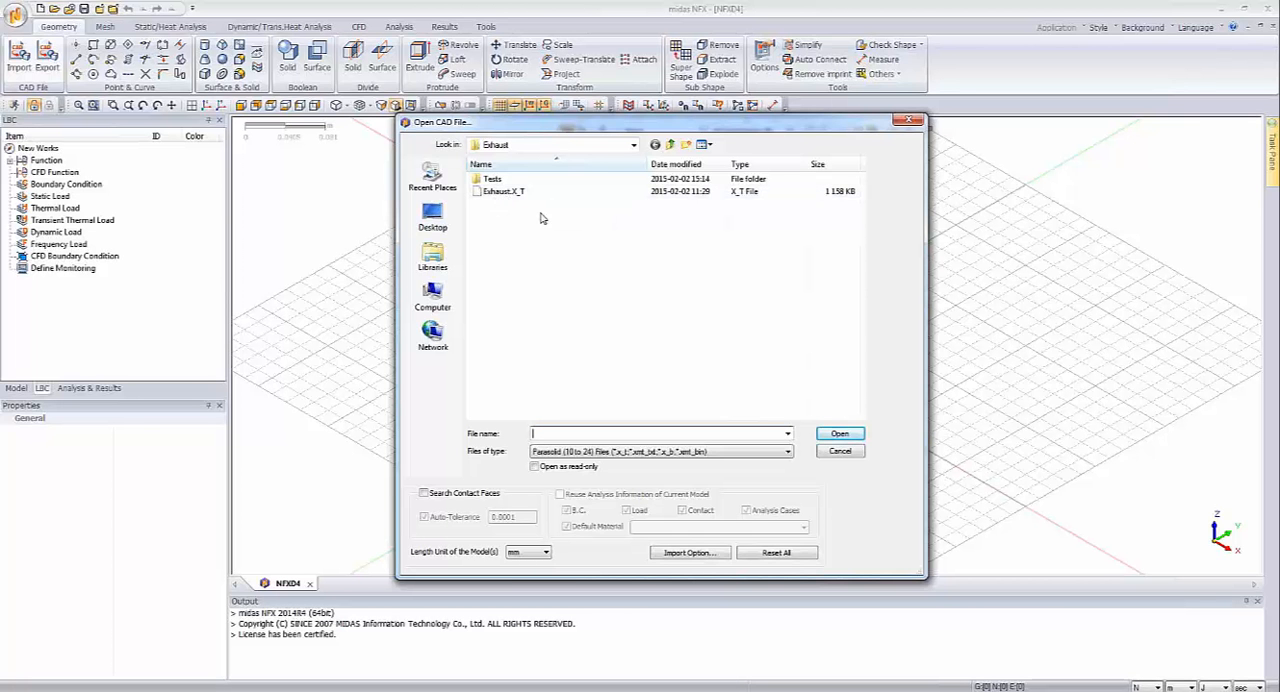
left_click(647, 452)
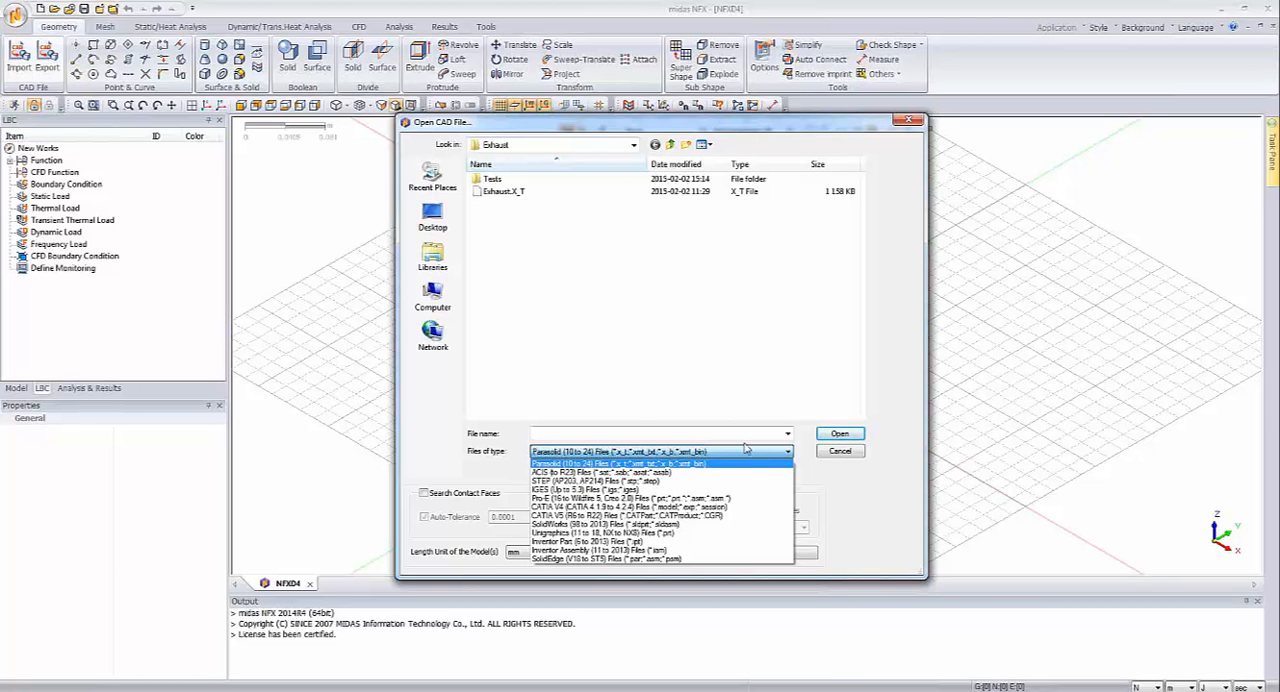
left_click(505, 198)
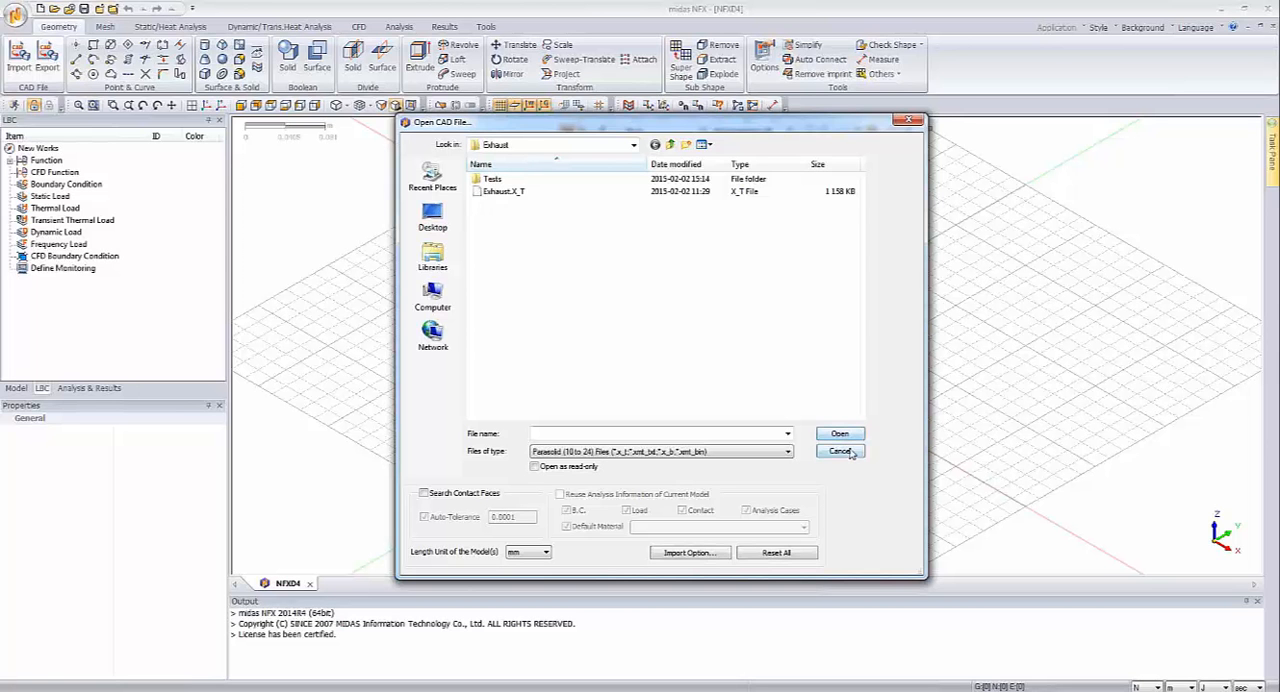
left_click(505, 191)
left_click(840, 433)
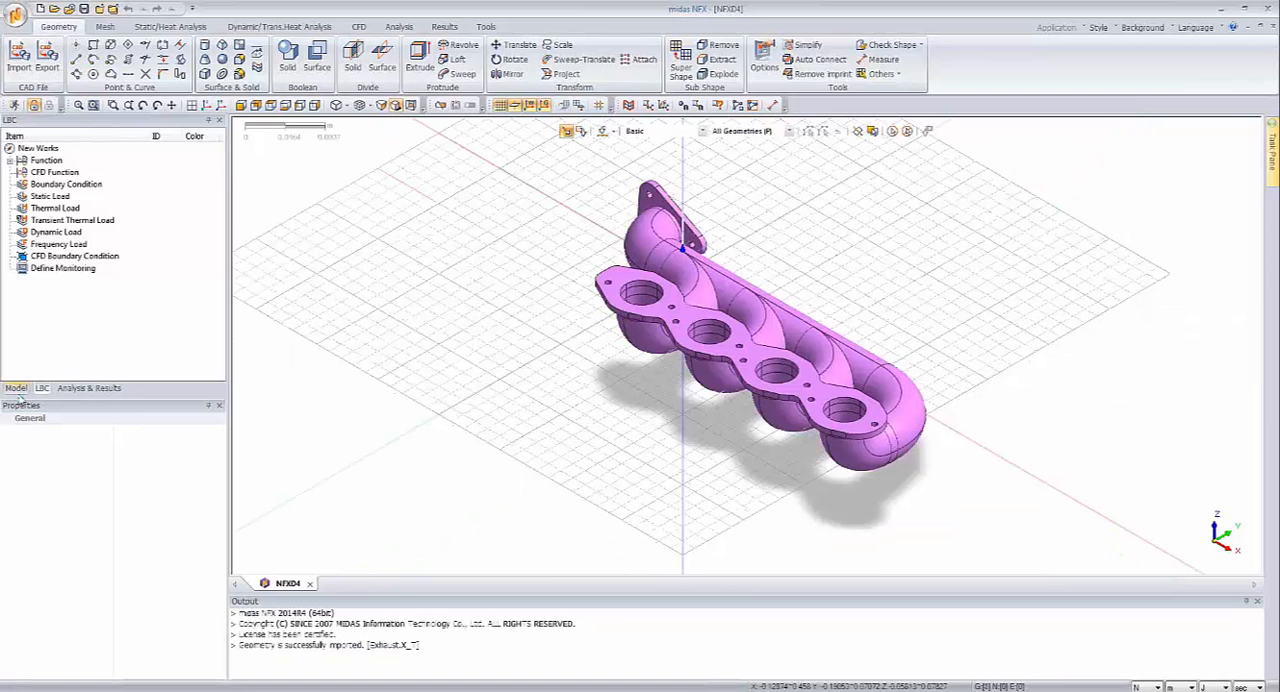
right_click(465, 277)
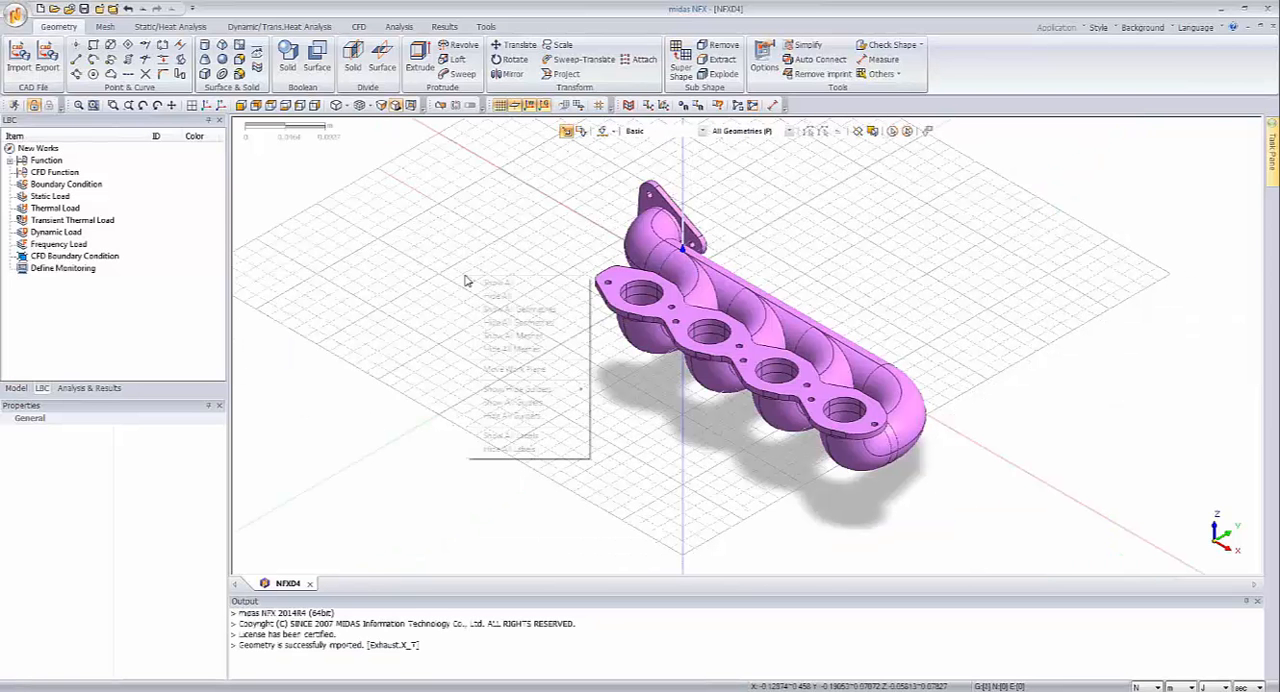
left_click(503, 416)
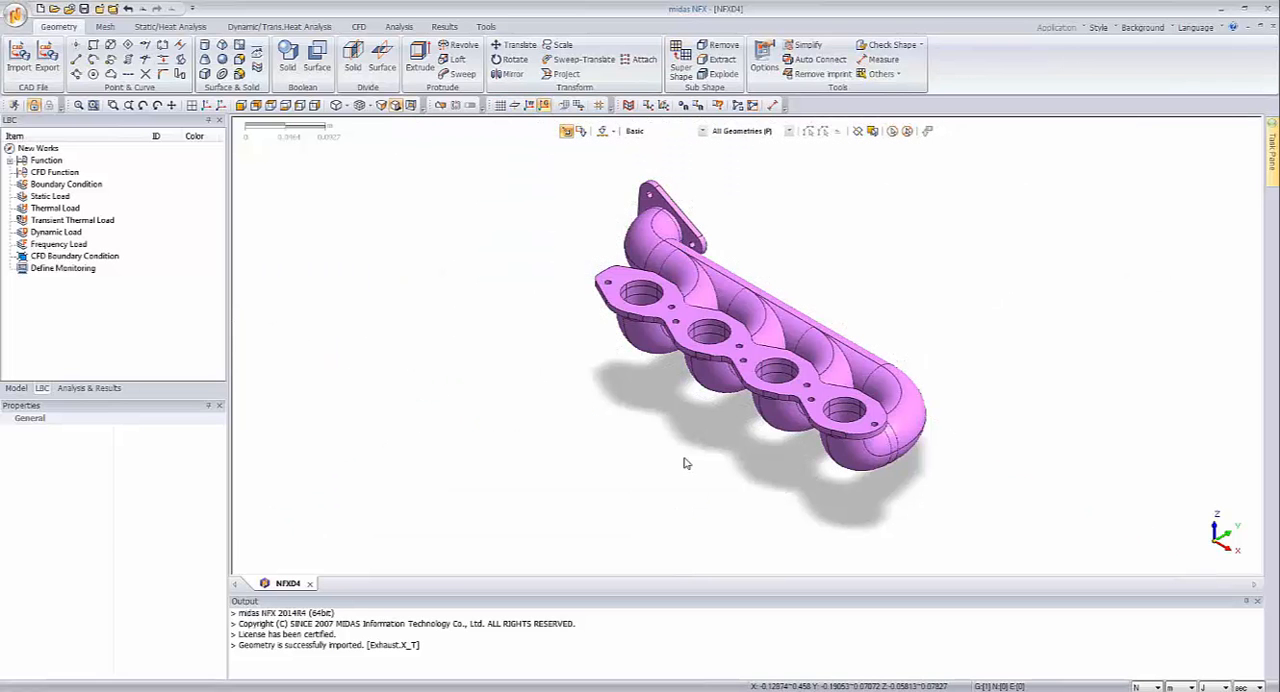
Step: Examine the imported exhaust manifold from several sides, including its four-port flange, pipes and outlet flange
mouse_move(679, 451)
middle_mouse_down()
mouse_move(725, 445)
mouse_move(702, 455)
middle_mouse_up()
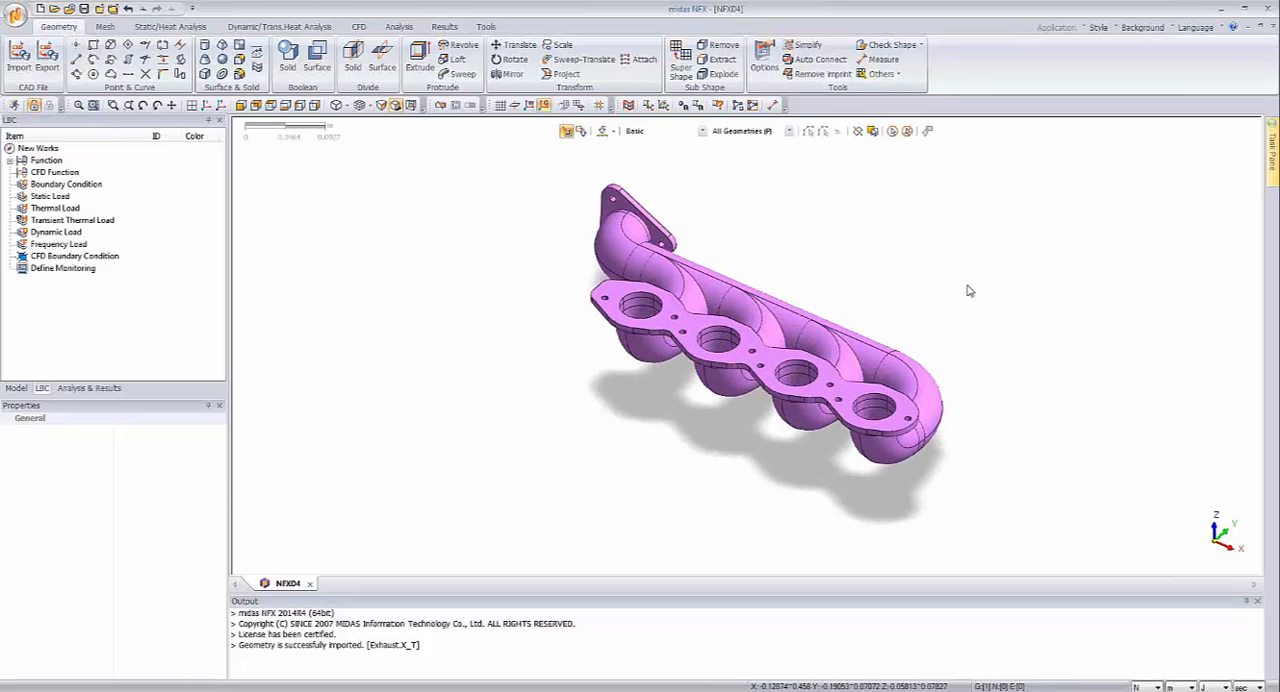
scroll(975, 310, "up", 3)
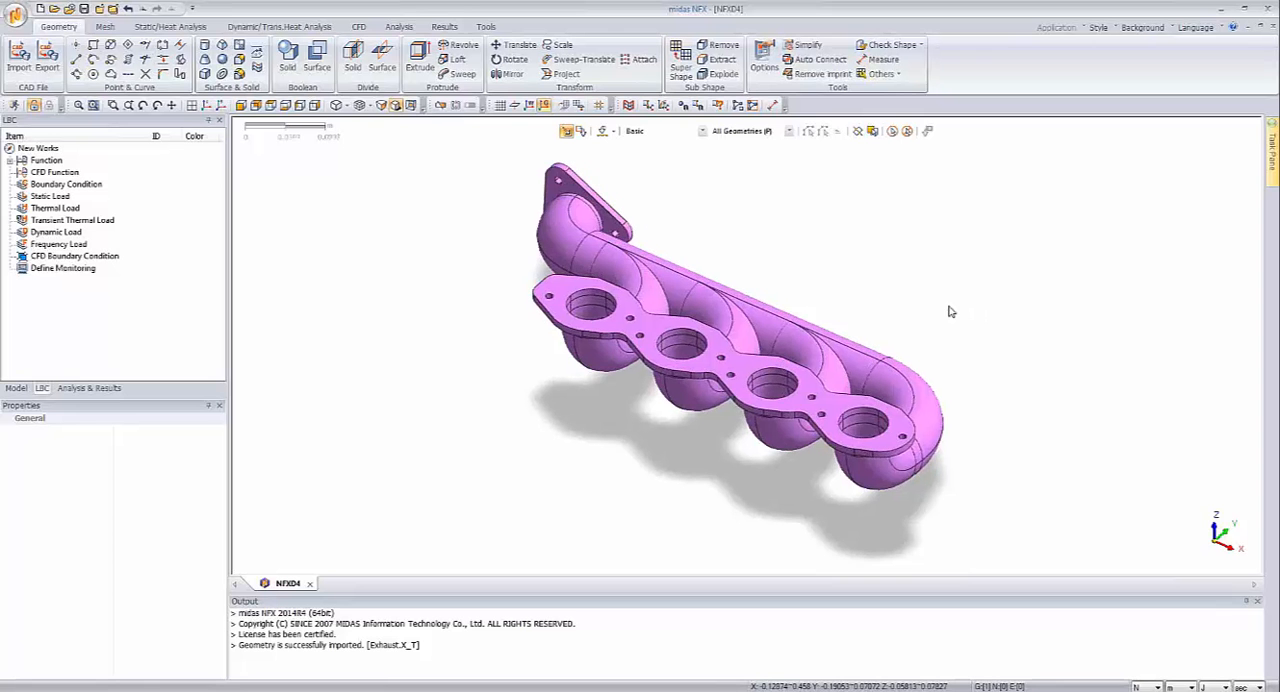
scroll(711, 446, "up", 1)
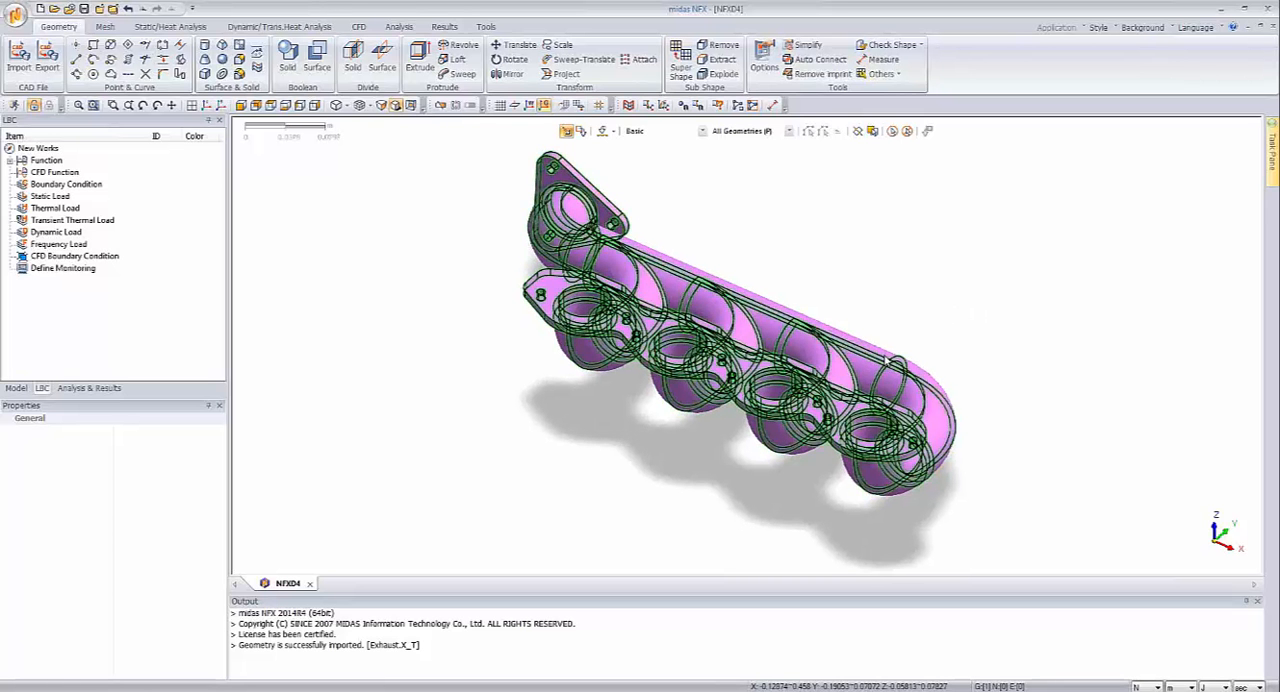
middle_click_drag(887, 361, 914, 280)
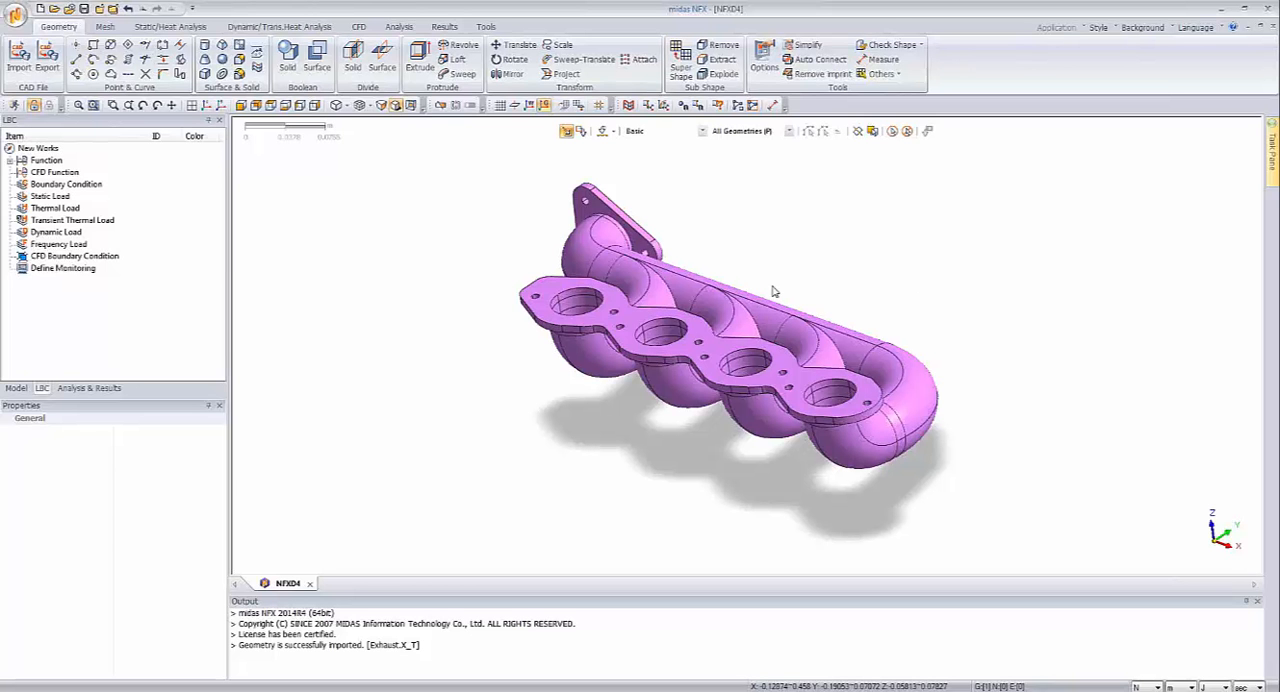
right_click(391, 337)
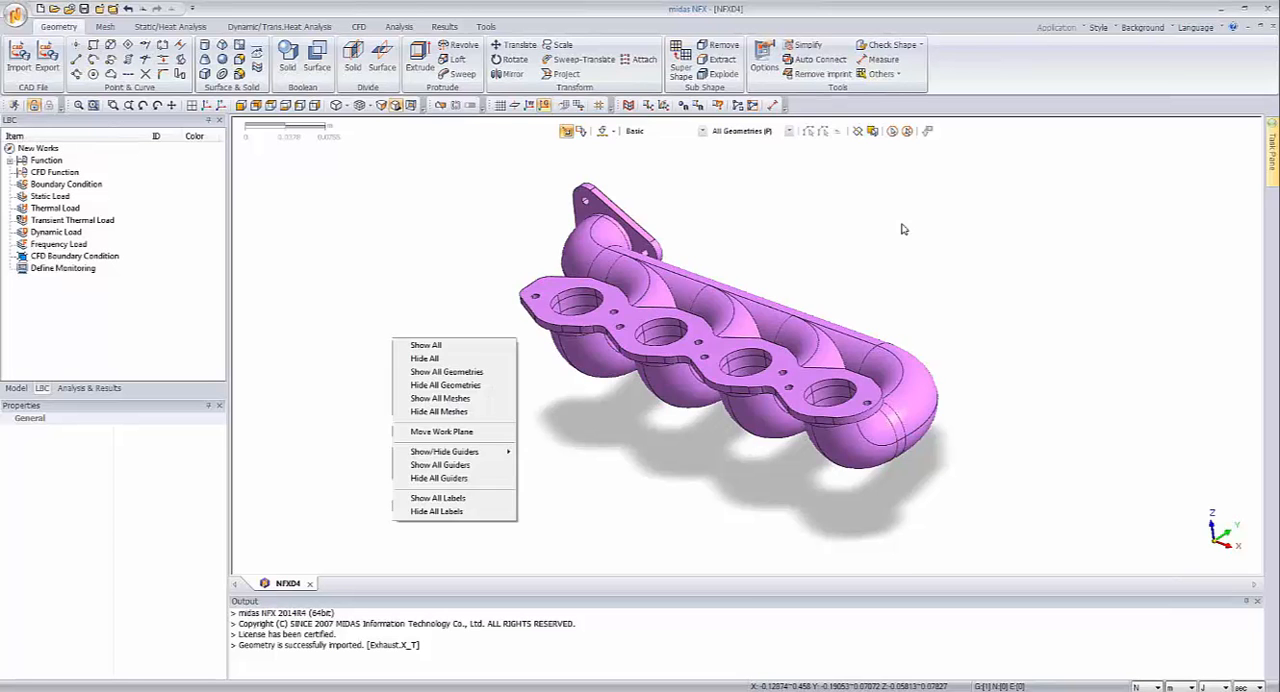
left_click(903, 229)
middle_click_drag(860, 274, 563, 363)
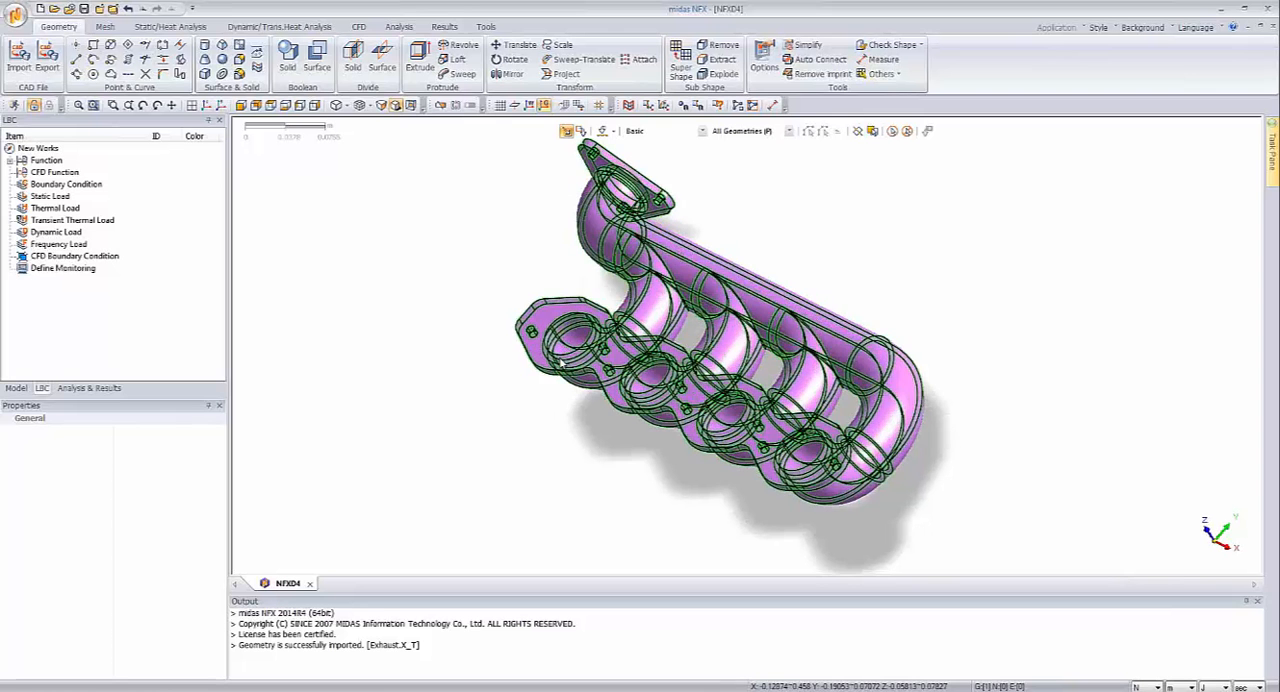
middle_click_drag(846, 434, 683, 310)
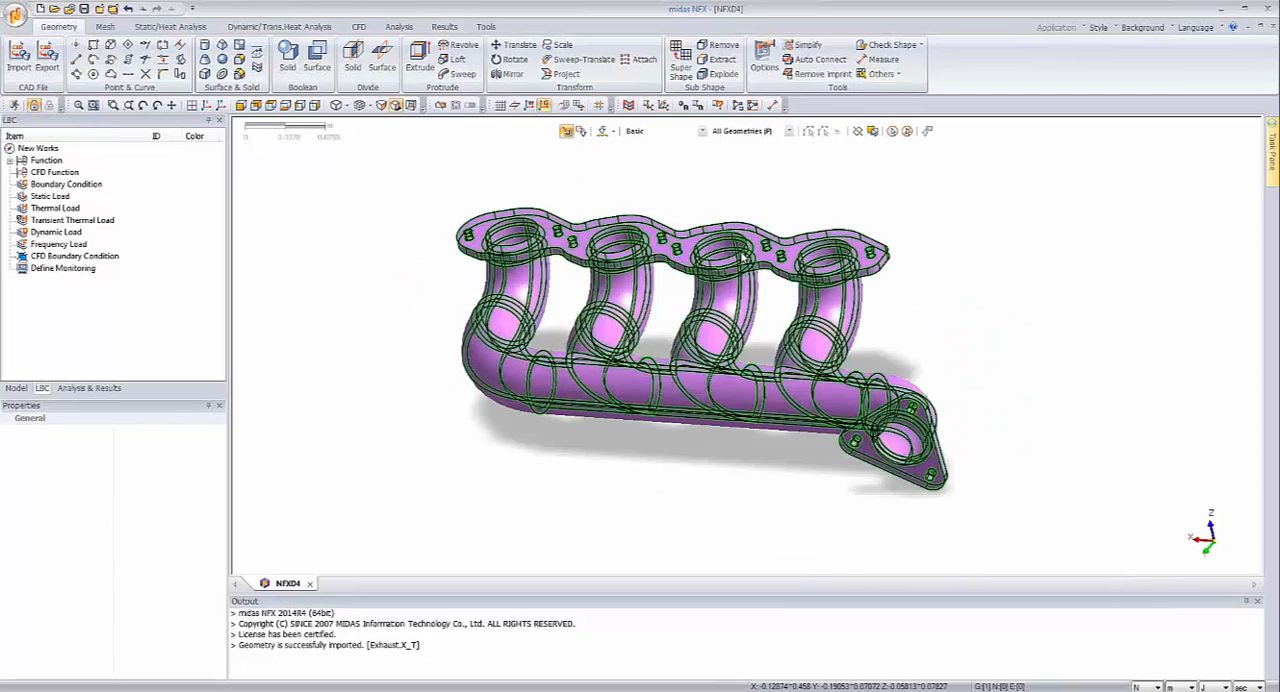
scroll(683, 310, "up", 3)
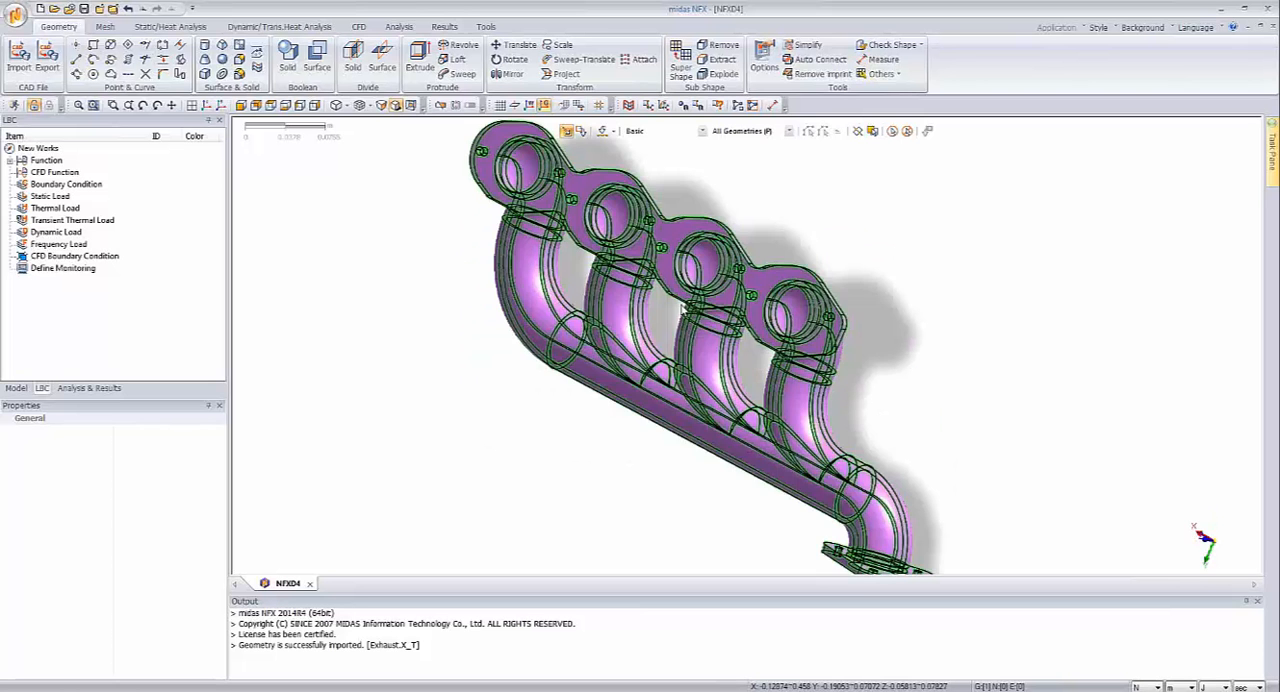
middle_click_drag(684, 307, 770, 410)
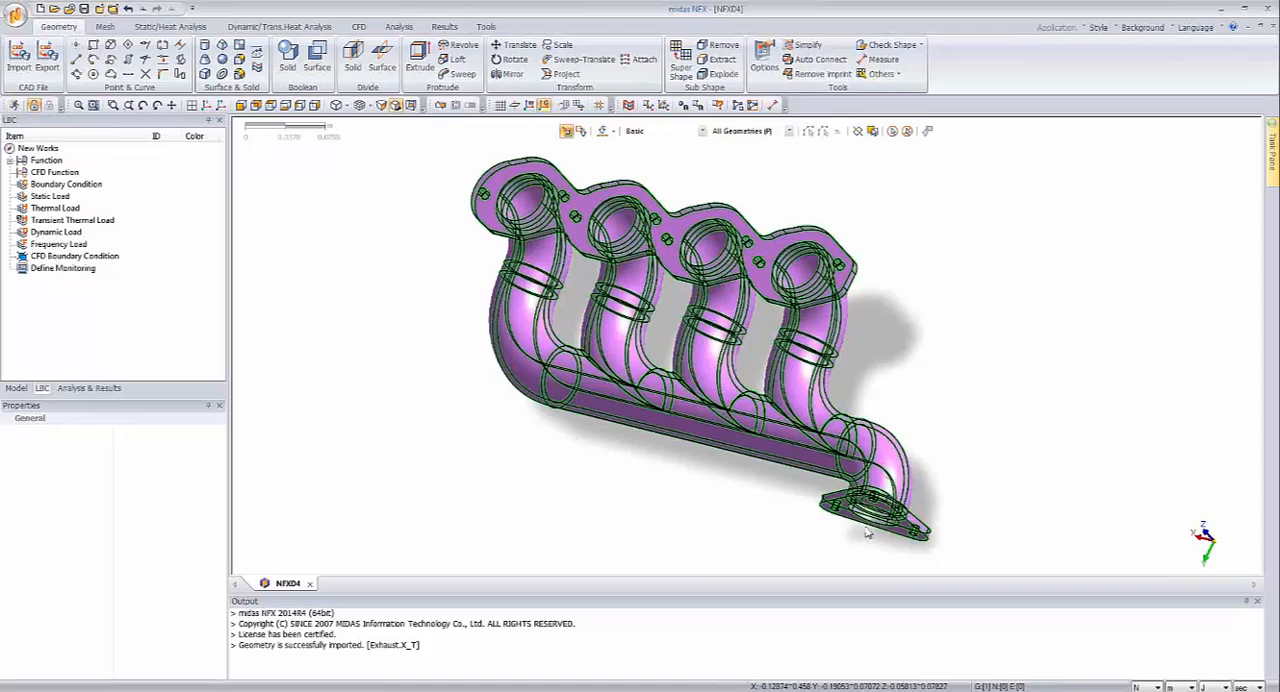
mouse_move(866, 525)
middle_mouse_down()
mouse_move(920, 483)
mouse_move(874, 530)
middle_mouse_up()
Step: Edit the existing Alloy Steel material and set its thermal conductivity to 45 W/(m*[T])
left_click(16, 388)
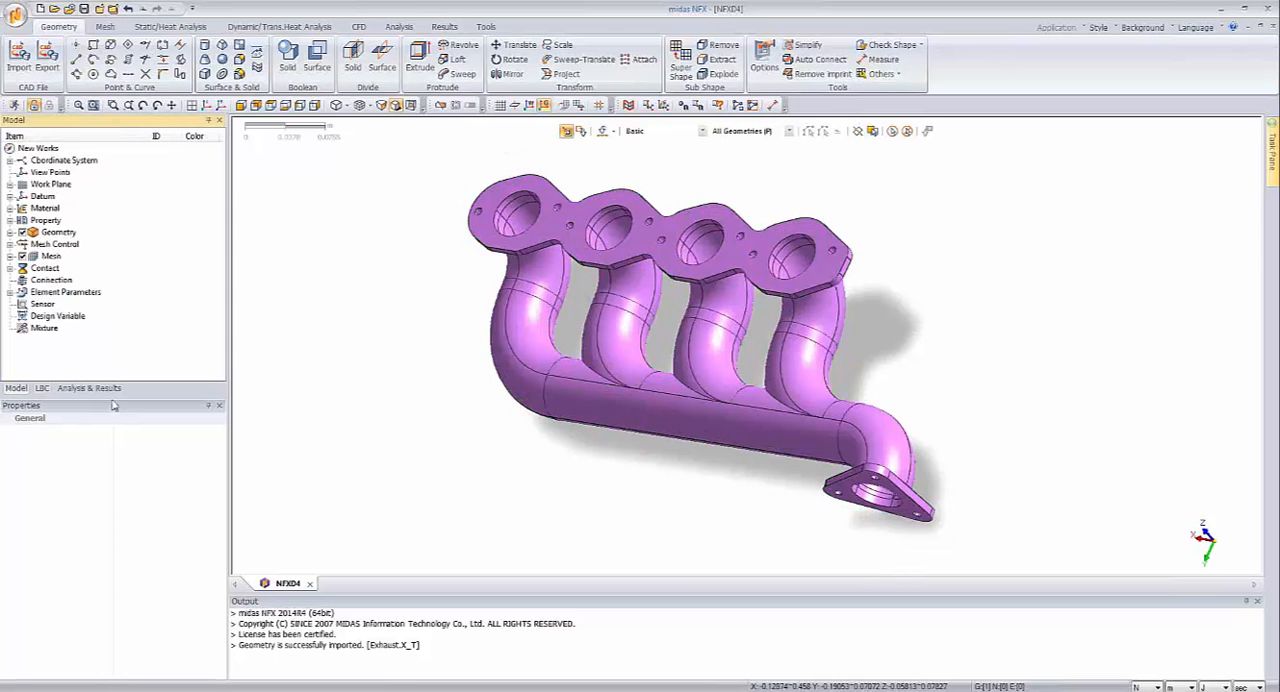
left_click(10, 208)
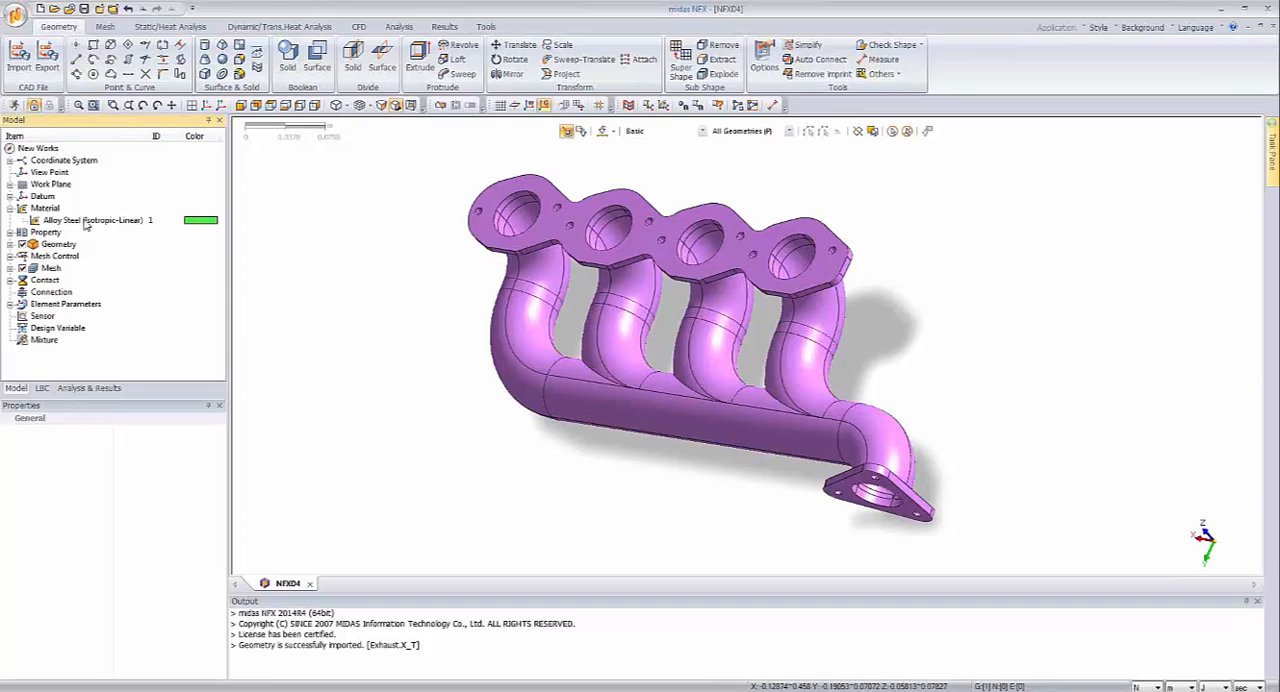
left_click(87, 222)
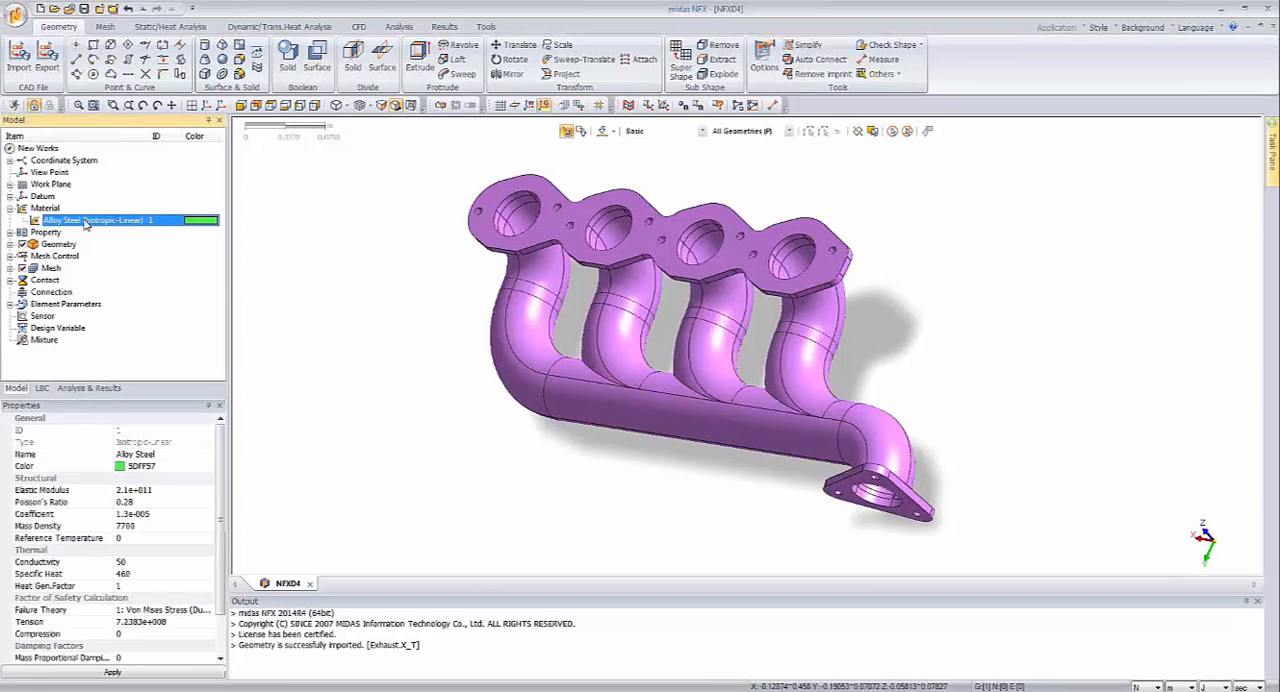
right_click(87, 224)
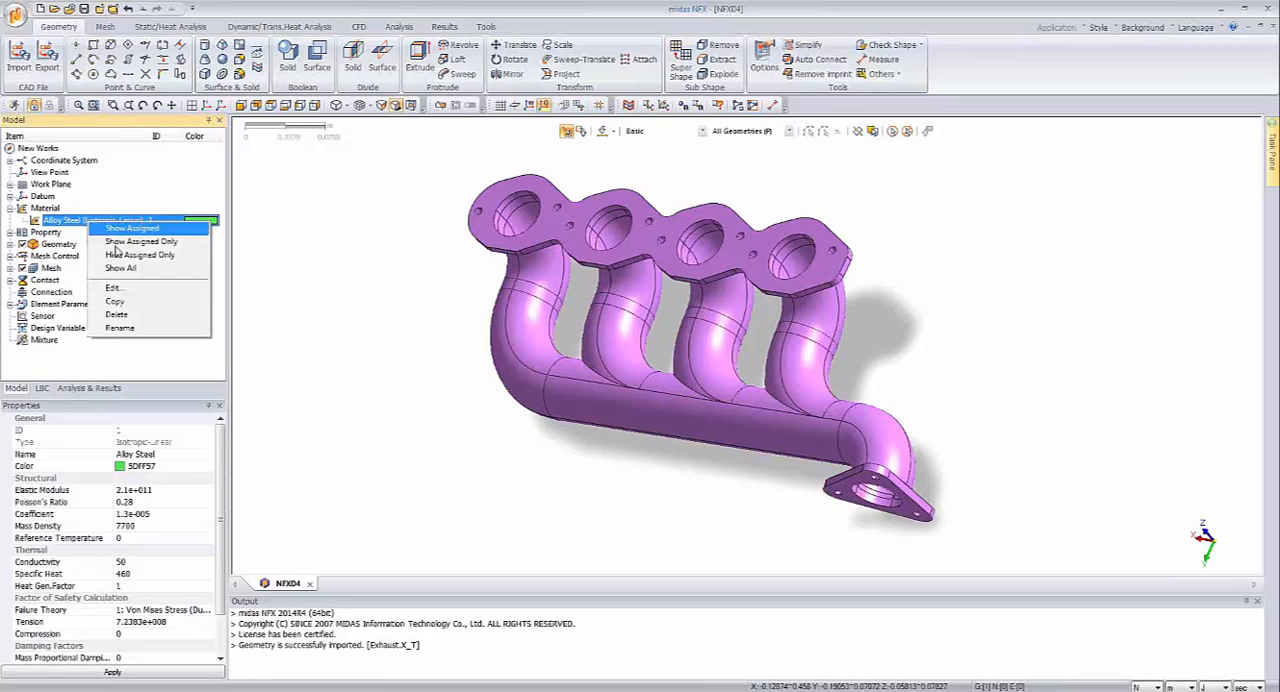
left_click(140, 289)
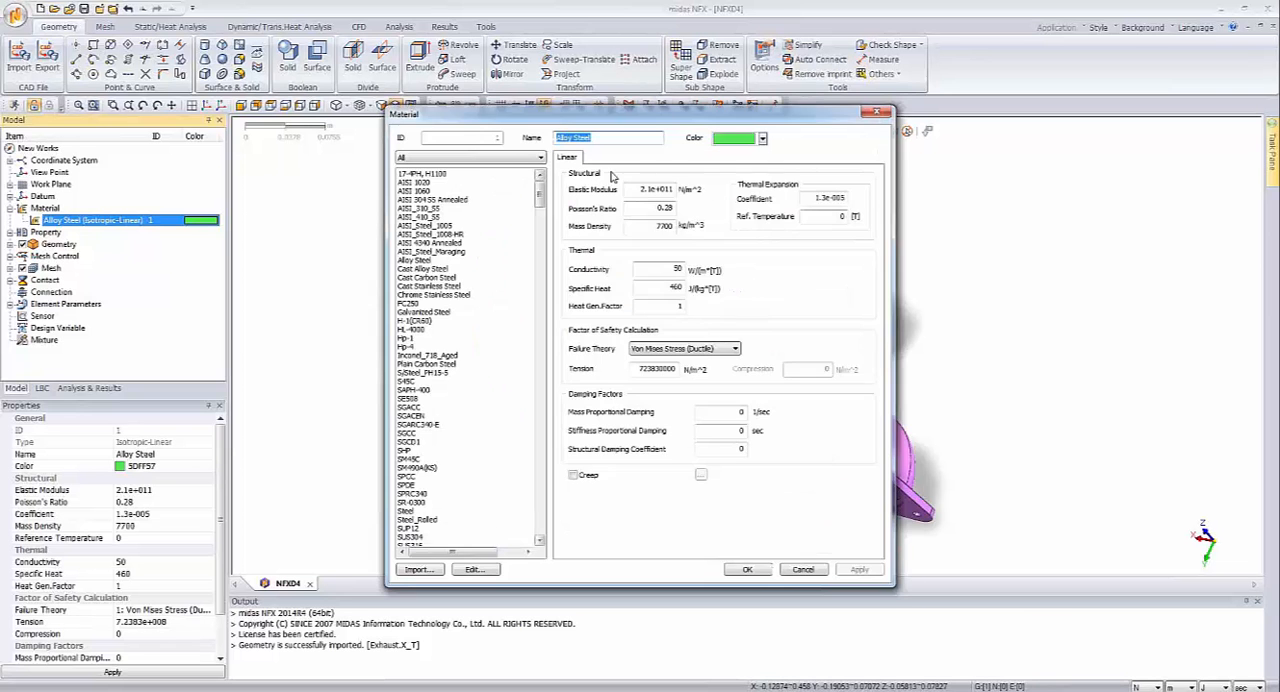
left_click_drag(654, 123, 597, 141)
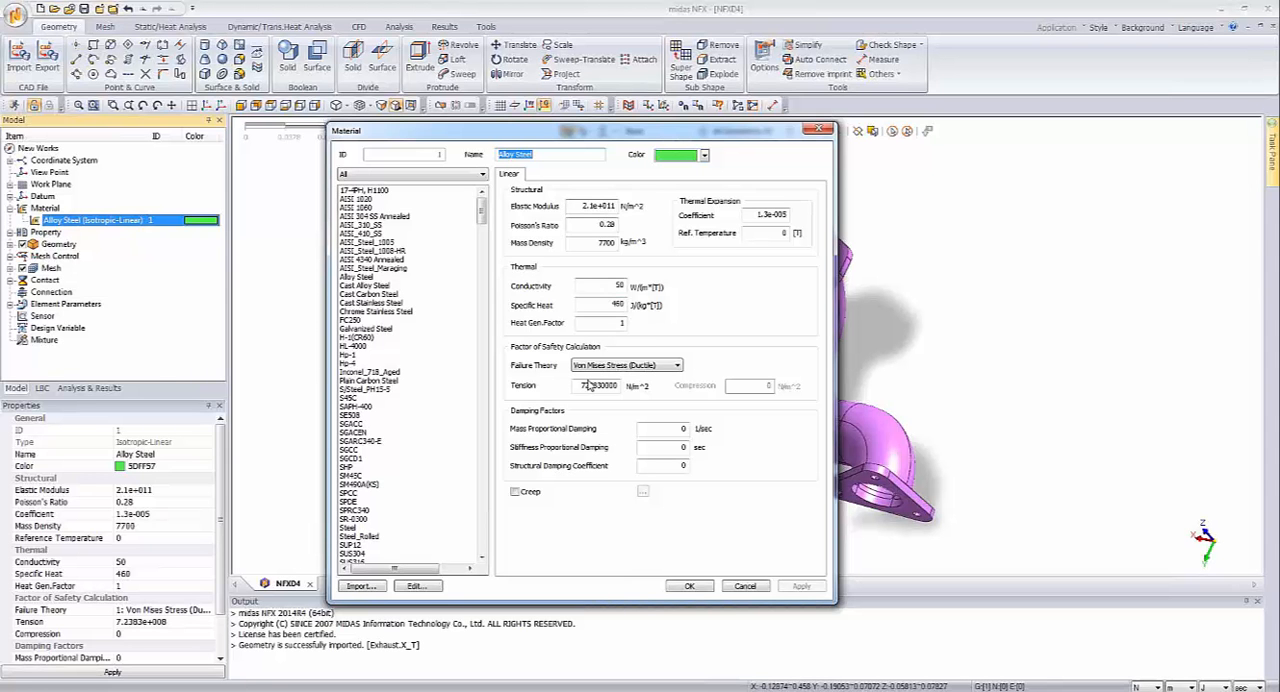
left_click(611, 285)
left_click_drag(613, 285, 632, 287)
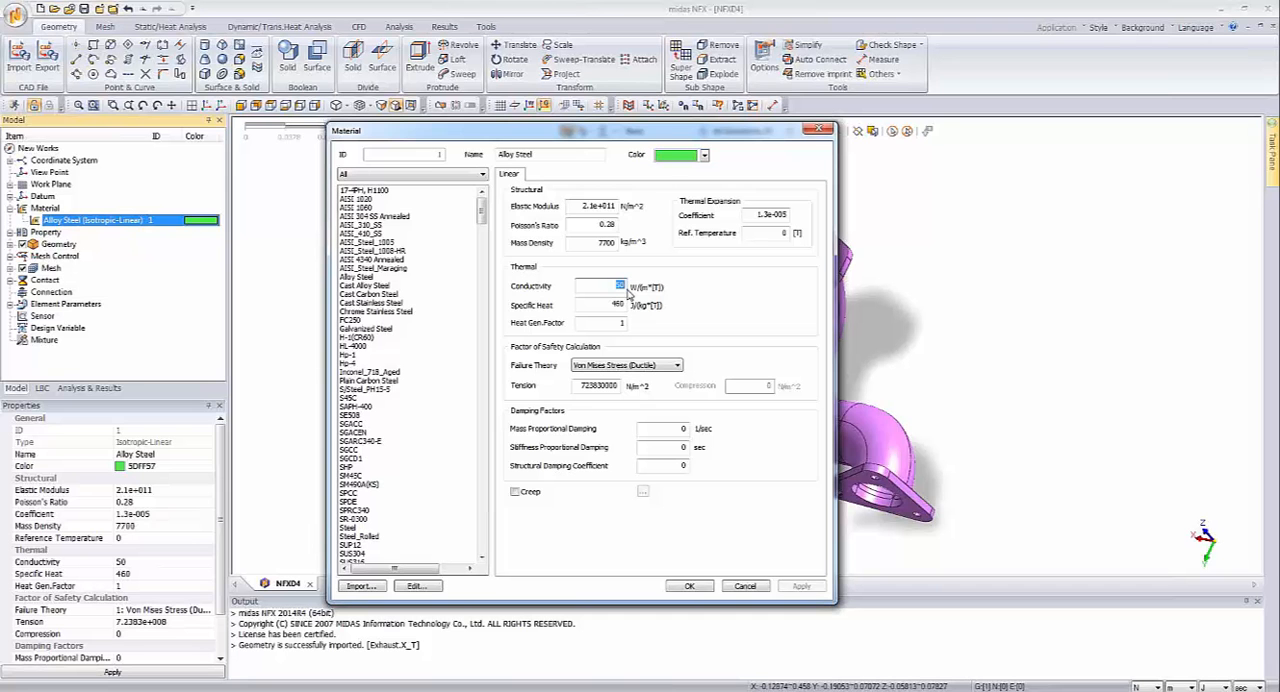
left_click(619, 288)
double_click(615, 285)
type("46")
left_click(620, 286)
Step: Set the Alloy Steel thermal expansion reference temperature to 65 and accept the material changes
double_click(785, 233)
type("68")
left_click(700, 588)
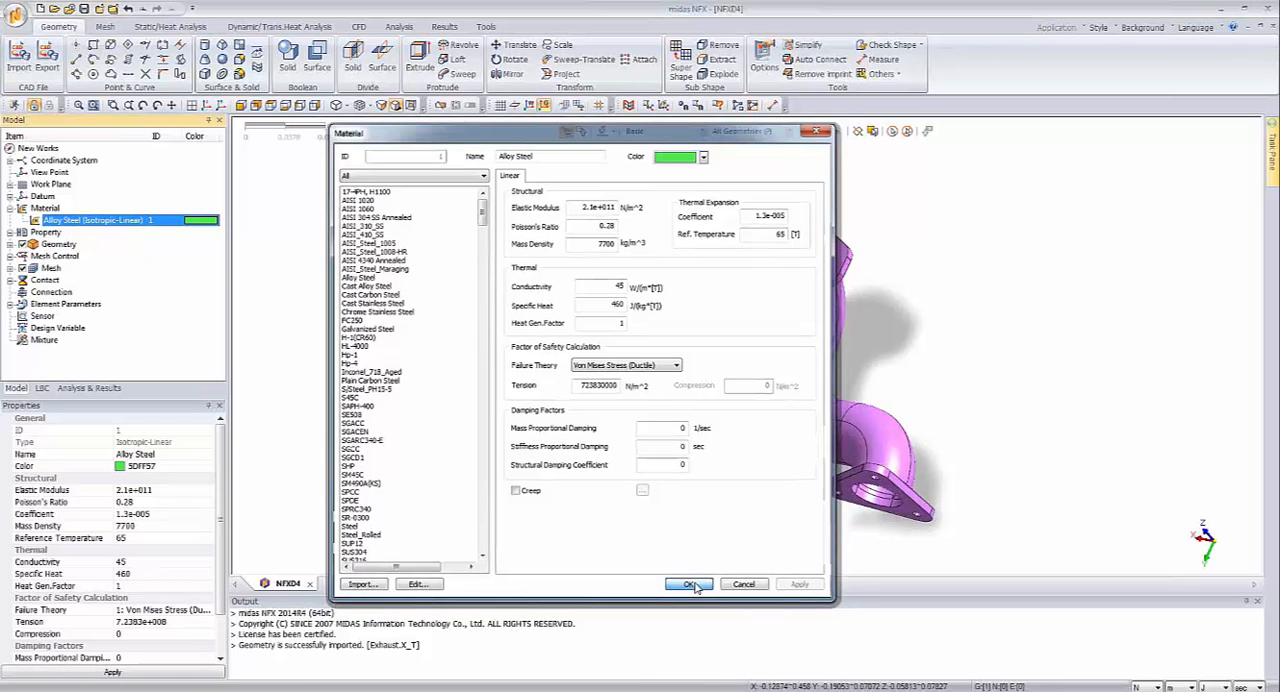
Step: Add a solid 3D property that uses the Alloy Steel material and the Global Rectangular coordinate system
left_click(11, 233)
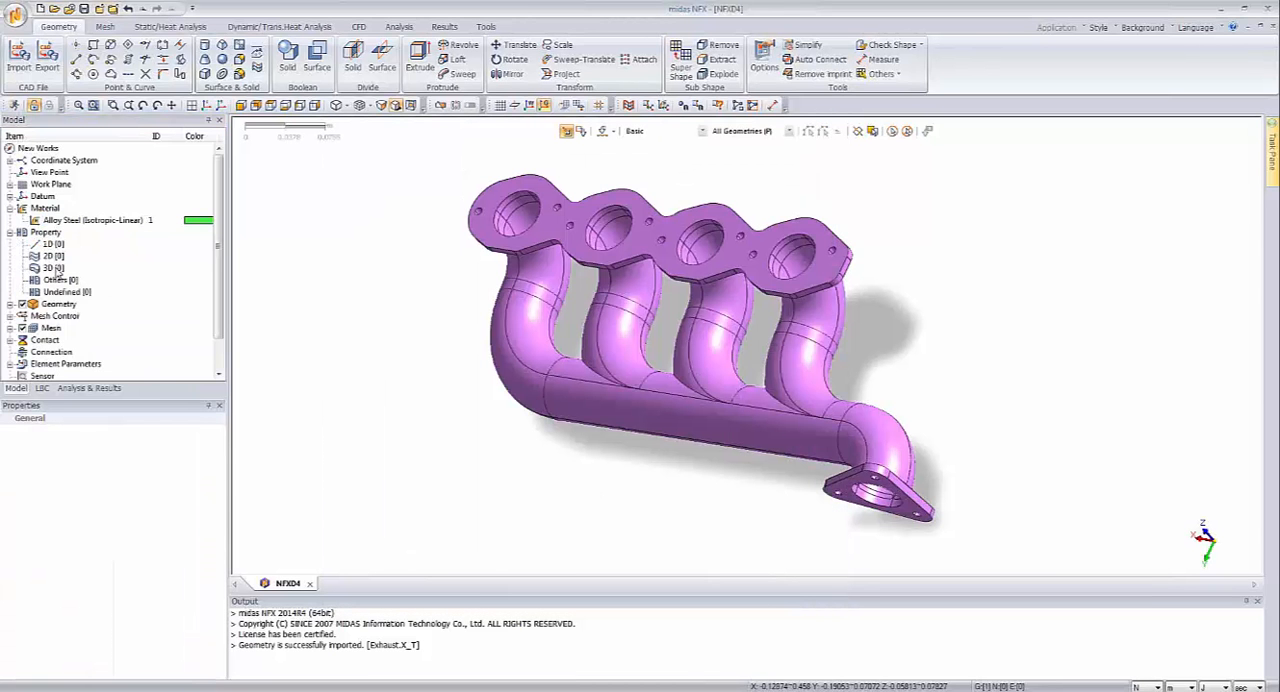
right_click(60, 268)
left_click(70, 257)
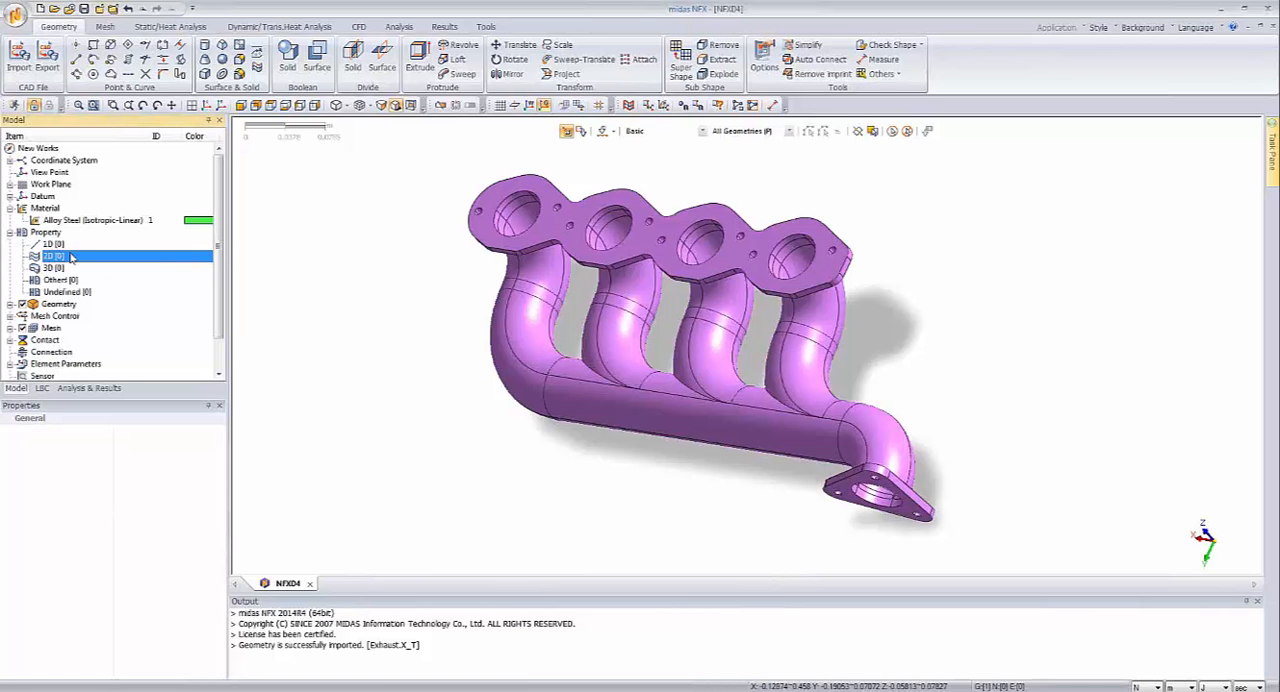
left_click(61, 267)
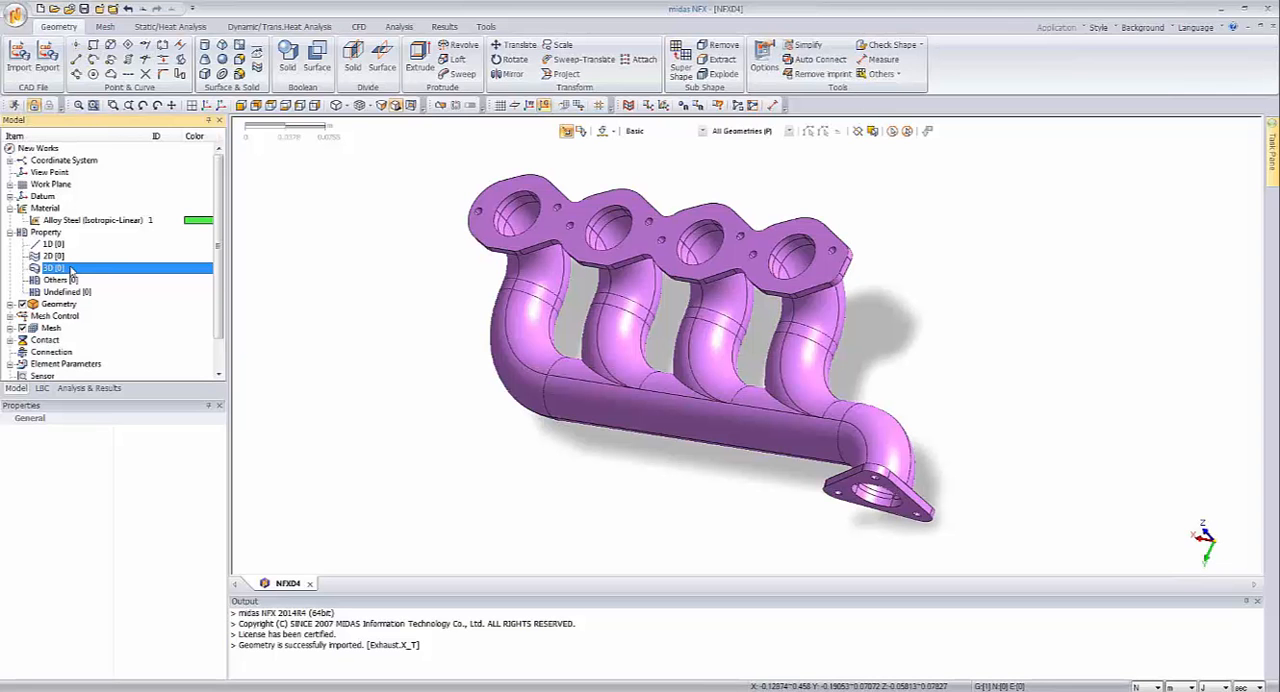
right_click(71, 267)
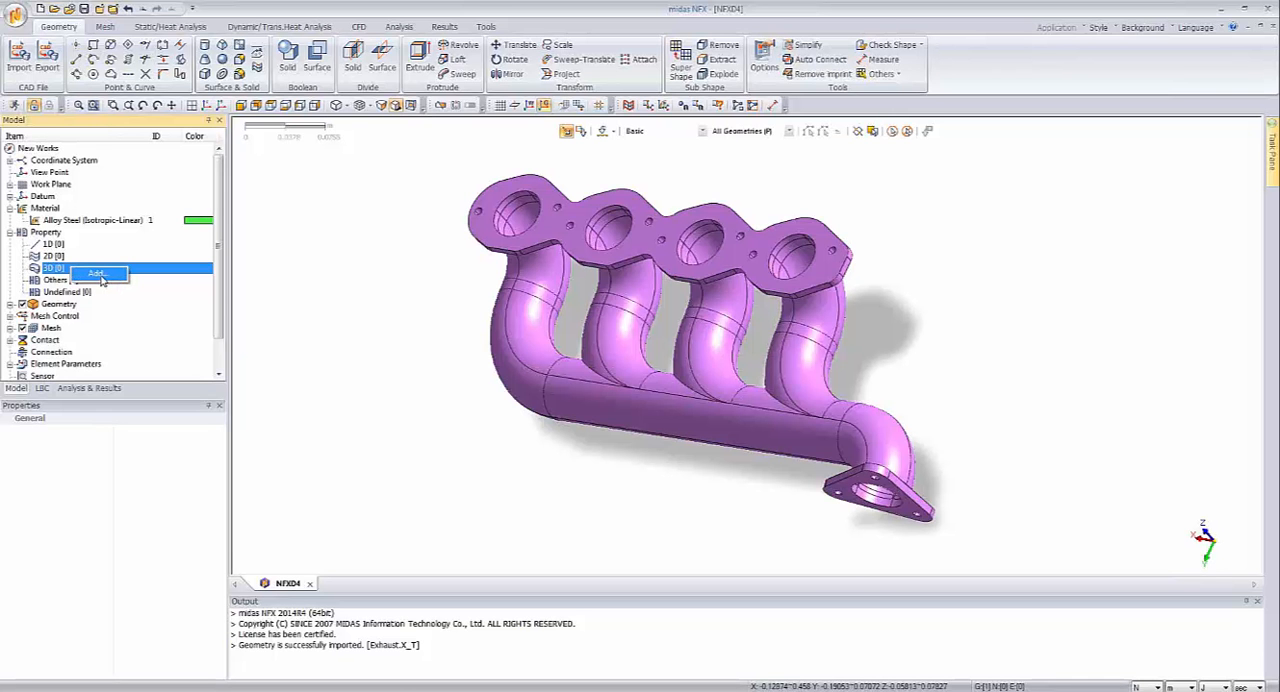
left_click(100, 278)
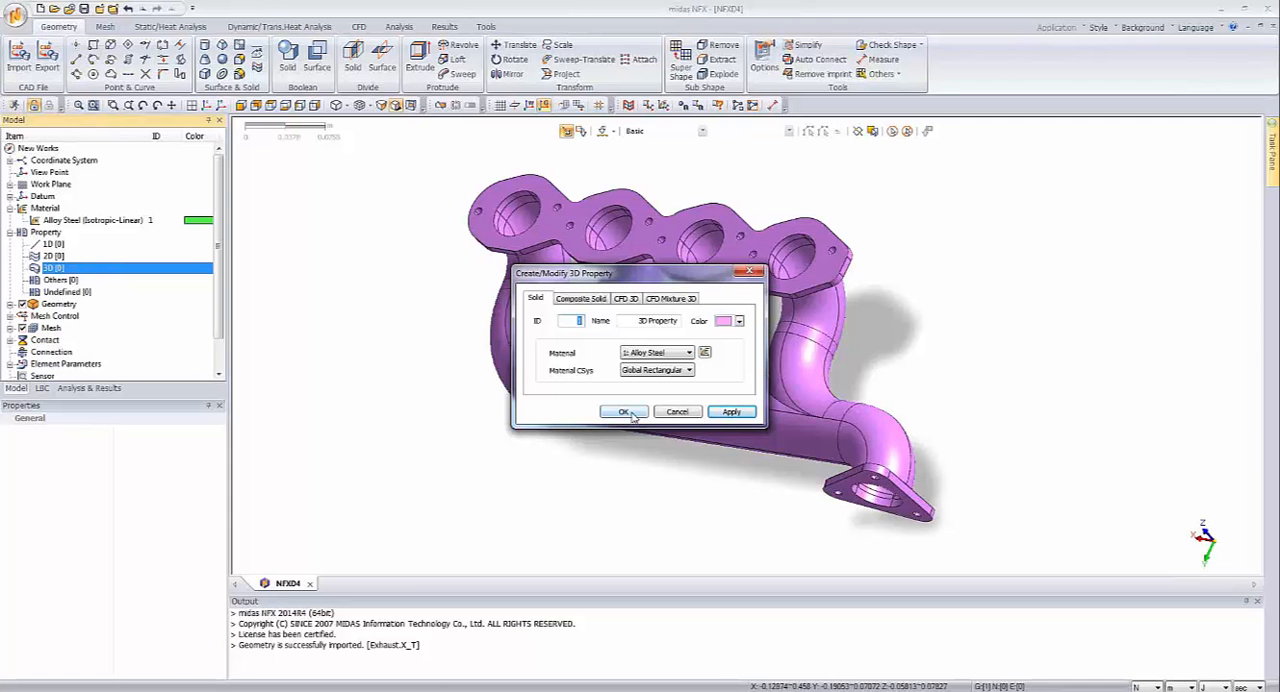
left_click(630, 413)
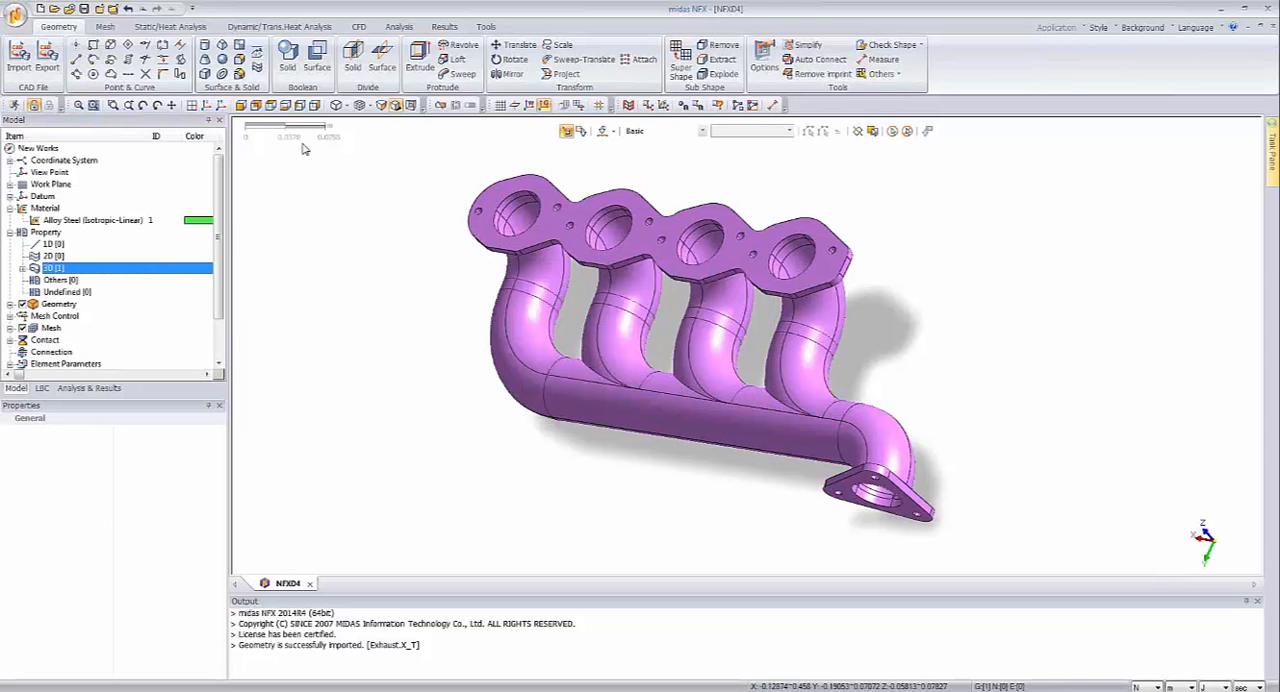
Step: Examine the manifold's ports, runners and outlet flange from several angles and review the available selection filters
left_click(170, 27)
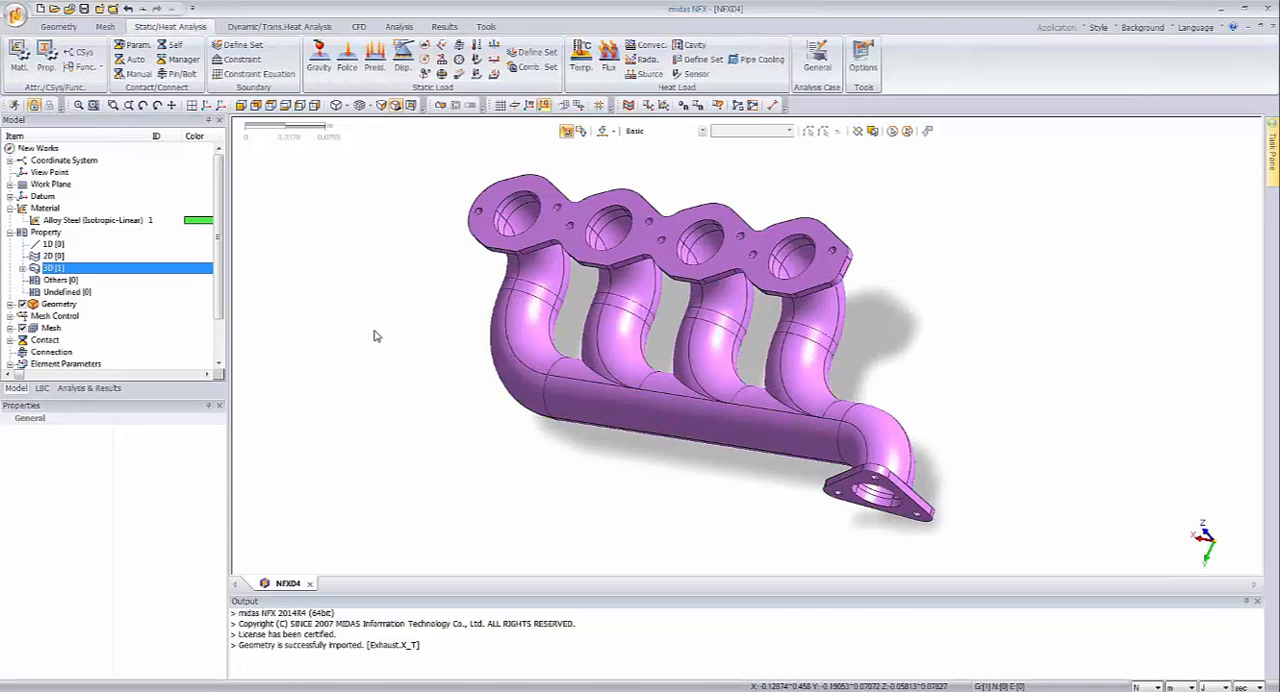
mouse_move(633, 477)
middle_mouse_down()
mouse_move(674, 455)
mouse_move(591, 460)
mouse_move(589, 471)
mouse_move(629, 471)
mouse_move(649, 491)
mouse_move(654, 458)
mouse_move(649, 485)
mouse_move(647, 467)
mouse_move(651, 480)
mouse_move(620, 483)
middle_mouse_up()
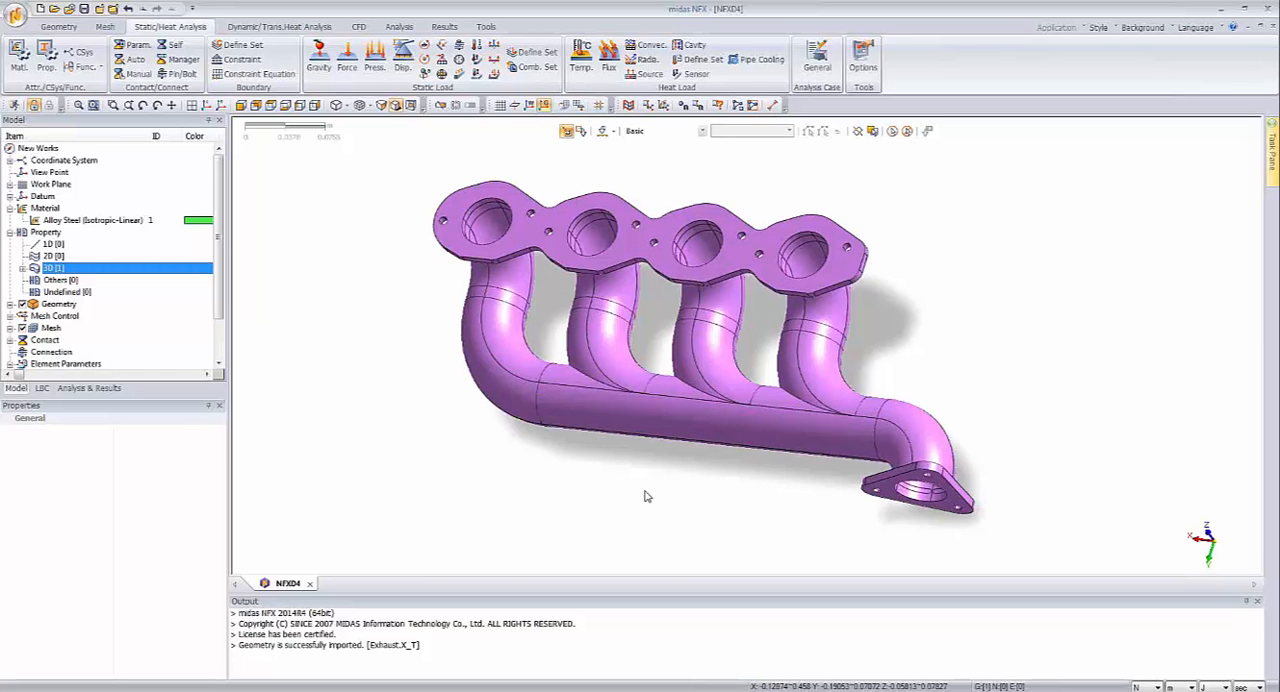
middle_click_drag(647, 496, 650, 498)
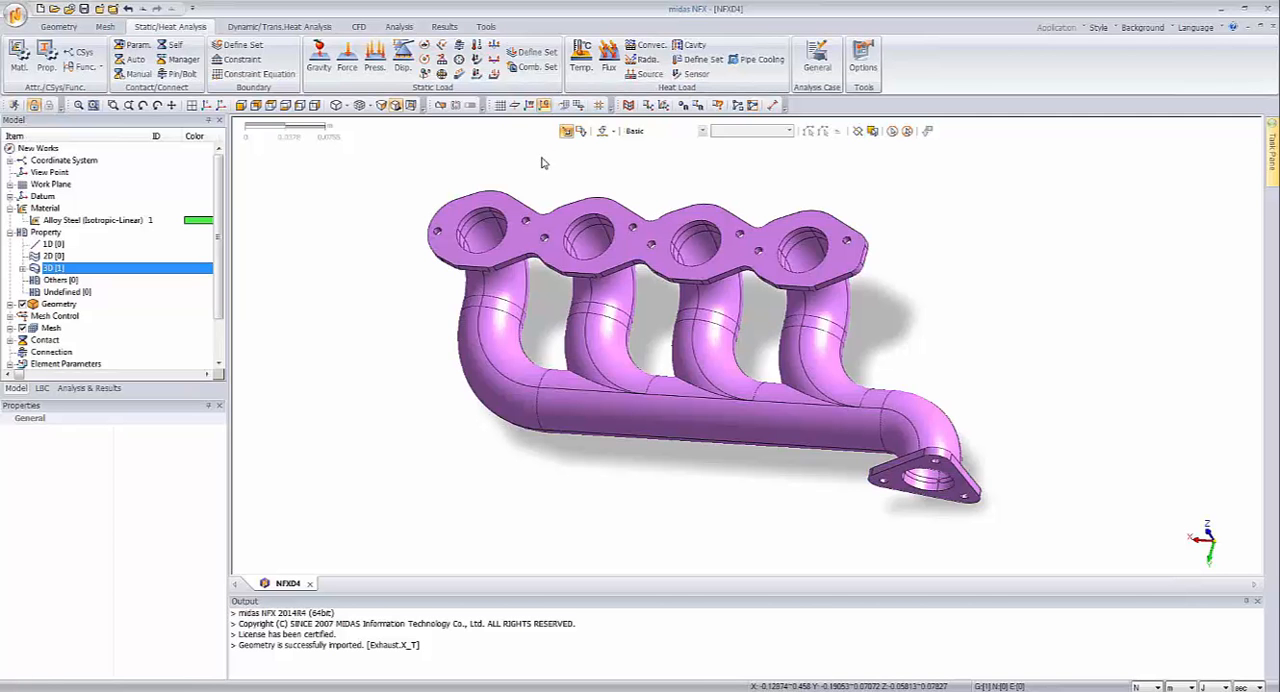
middle_click_drag(542, 158, 538, 159)
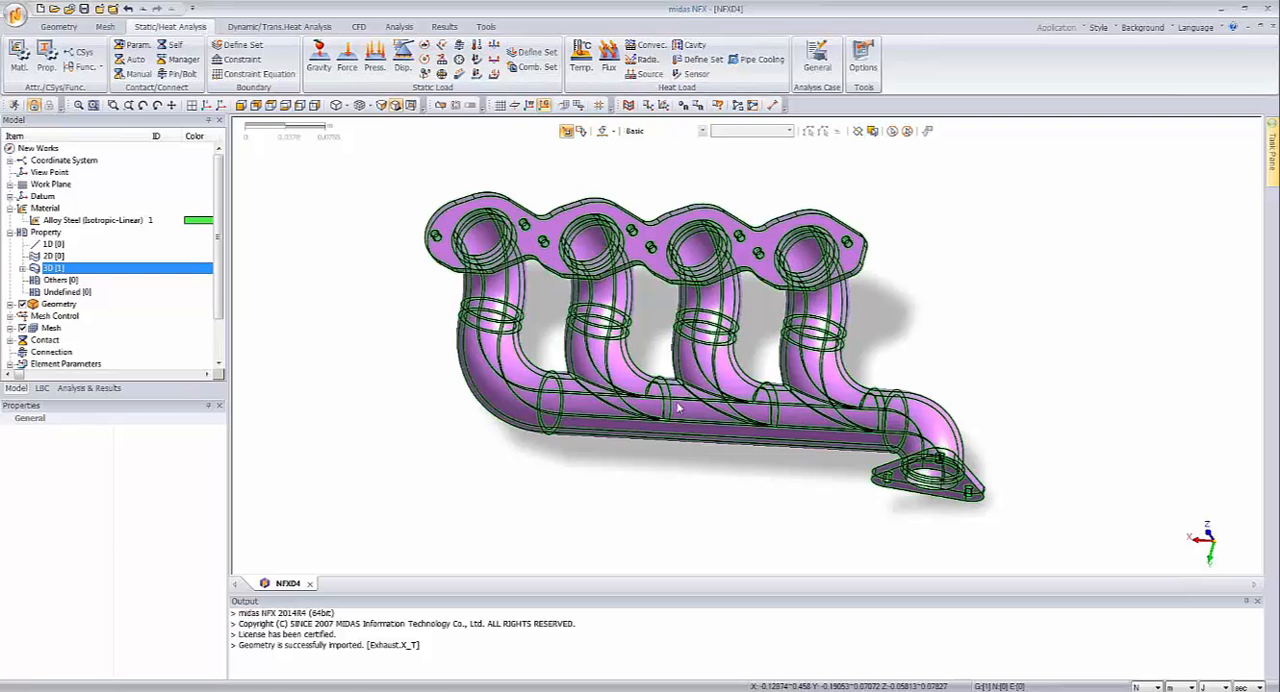
middle_click_drag(680, 402, 674, 372)
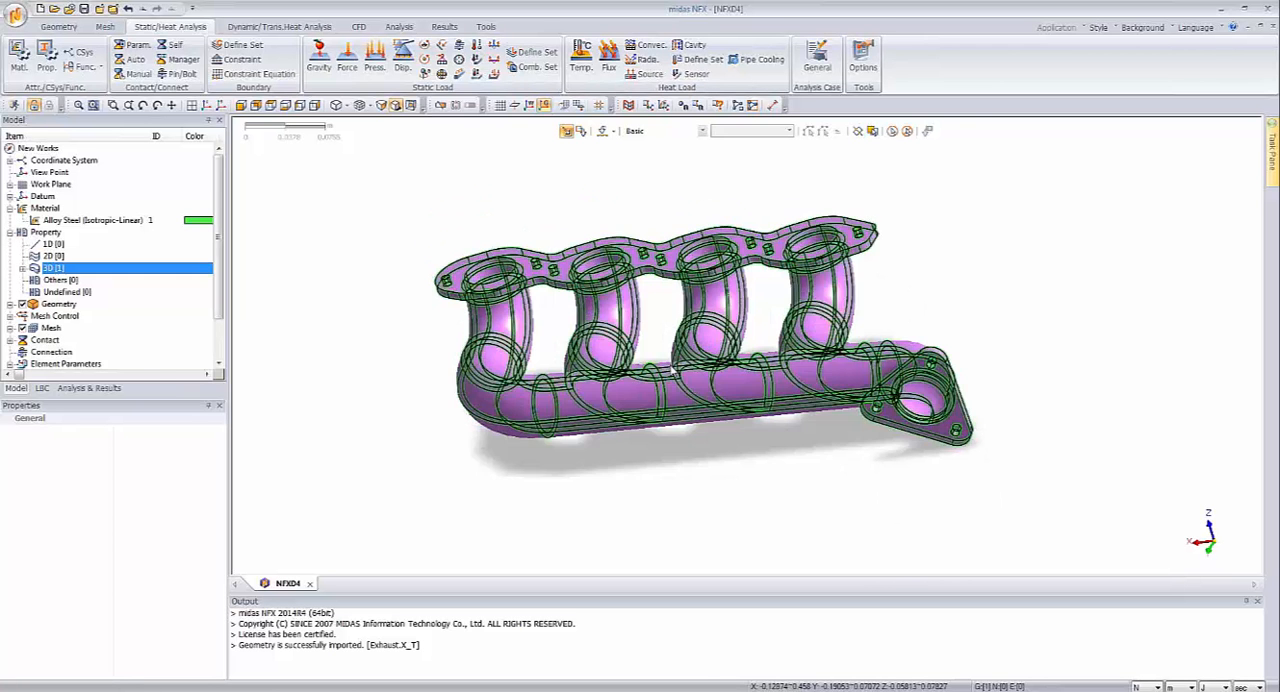
middle_click_drag(777, 403, 742, 488)
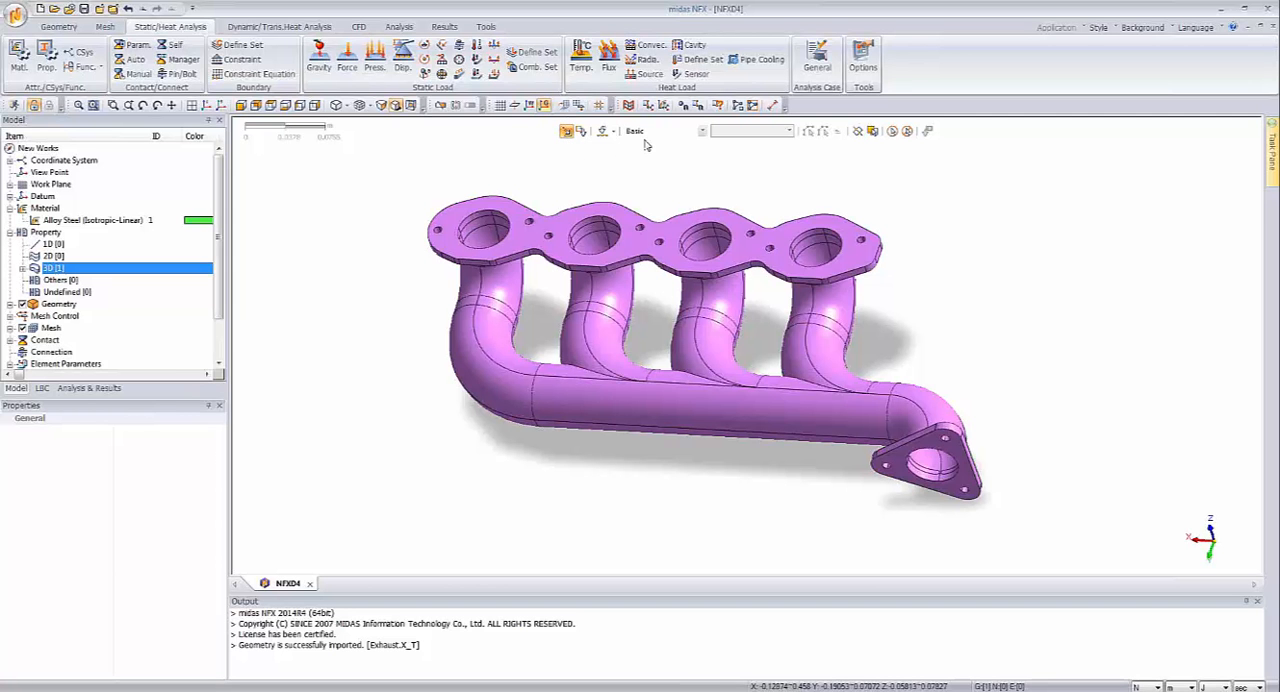
left_click(614, 135)
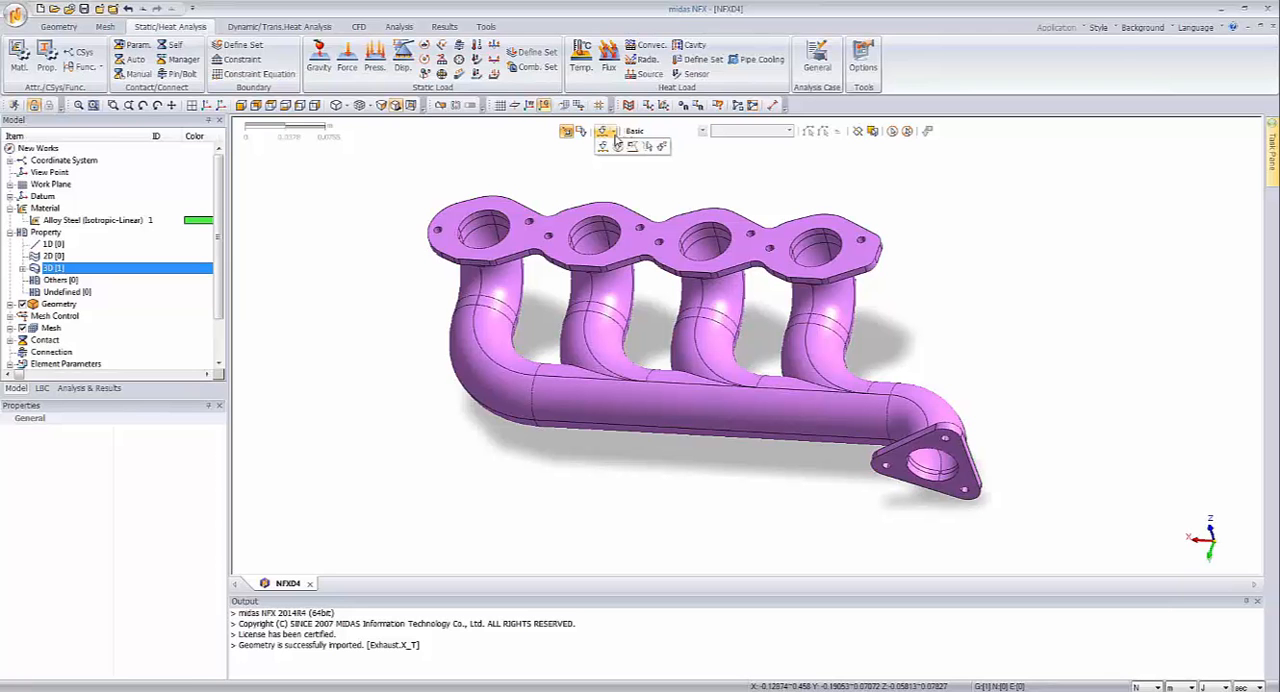
left_click(701, 132)
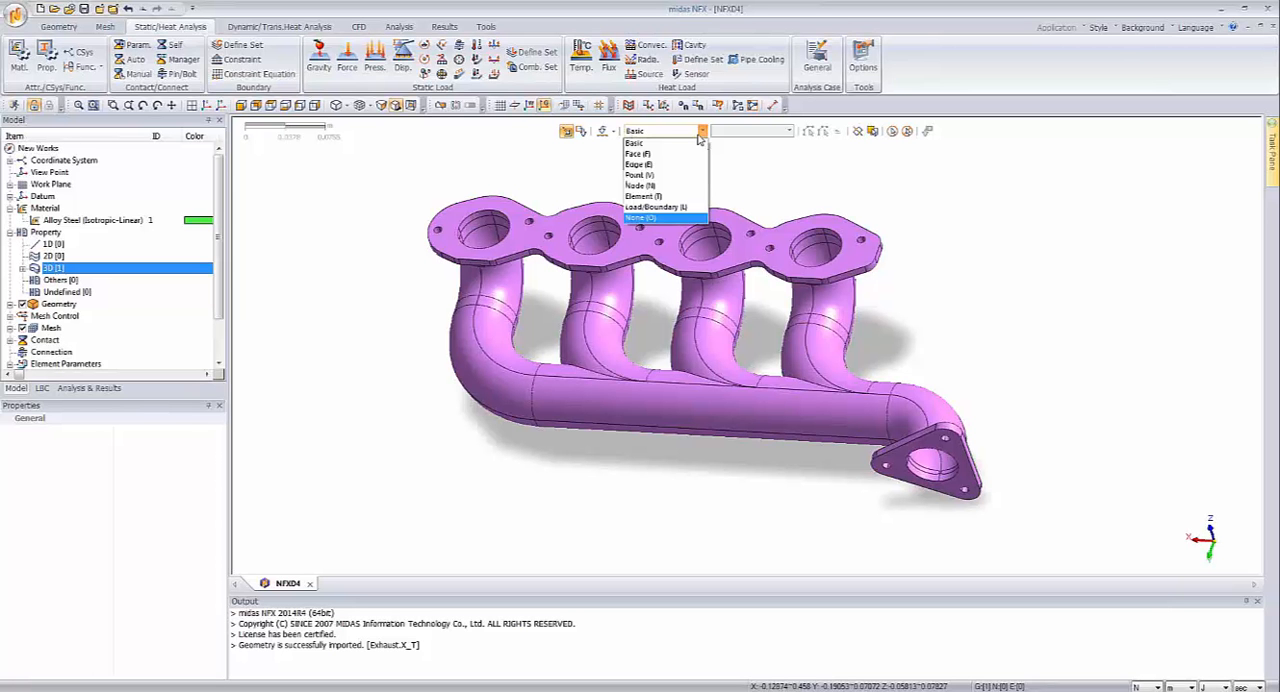
left_click(698, 135)
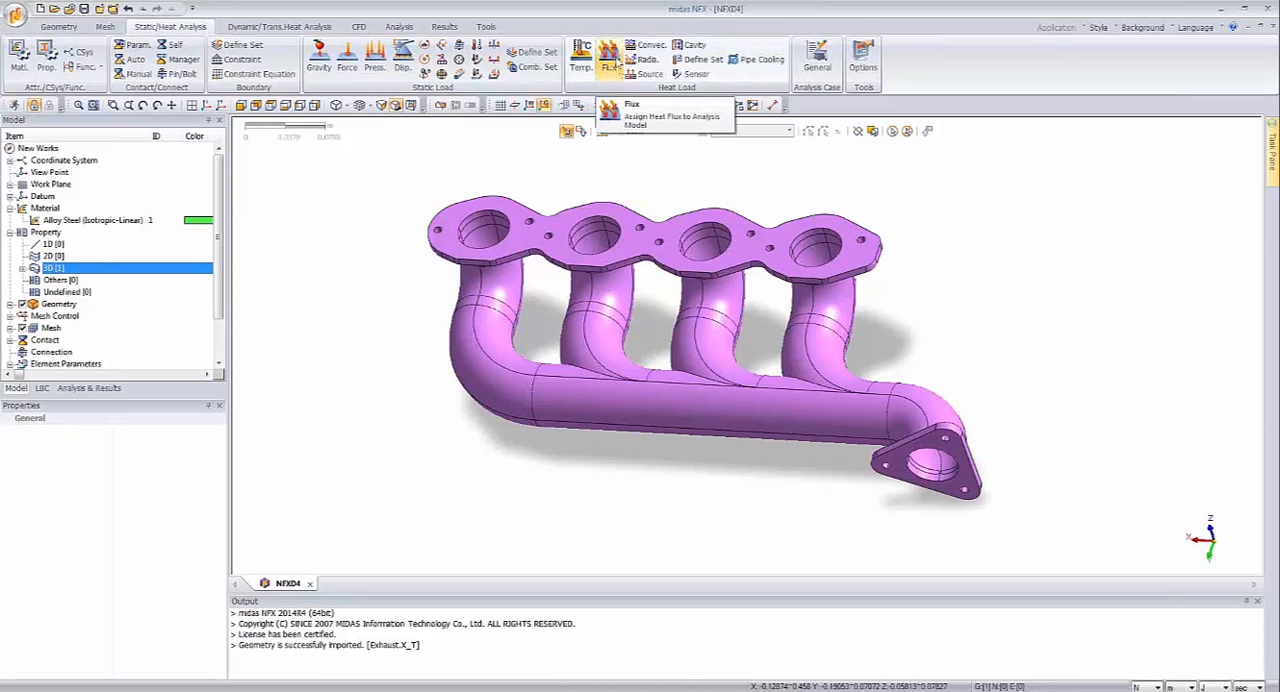
Step: Start a face heat flux load and set its object type to Face
left_click(611, 58)
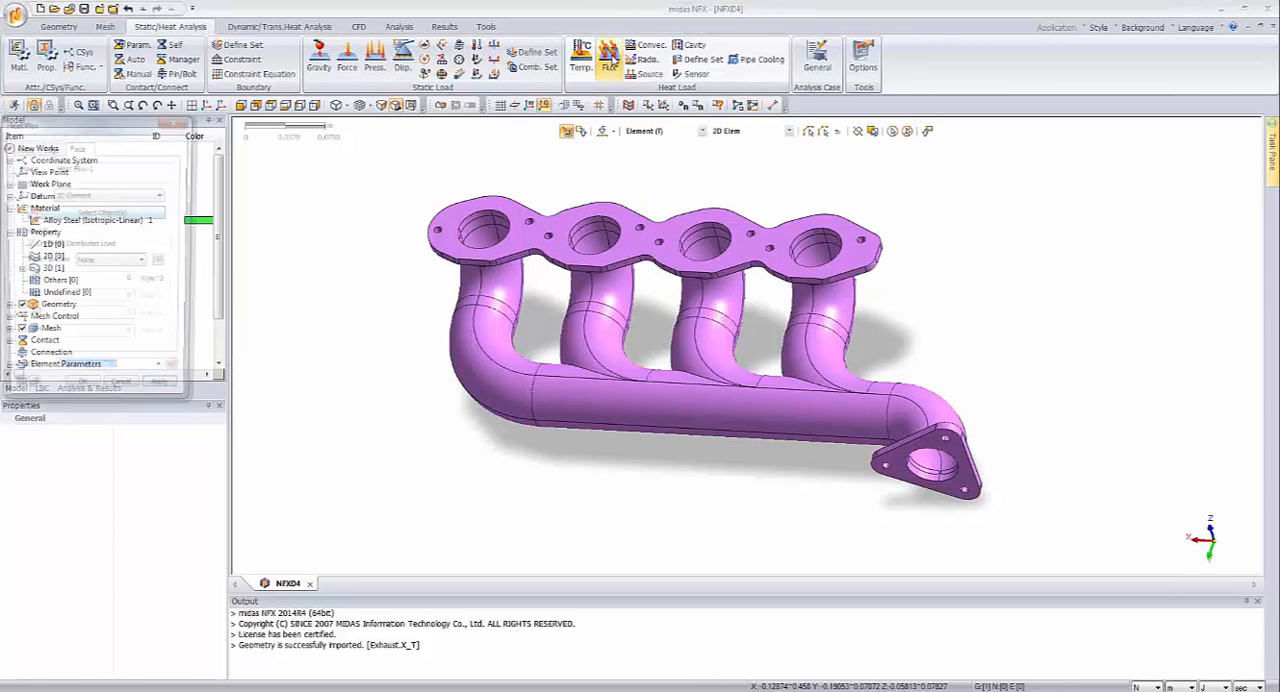
left_click_drag(158, 135, 298, 168)
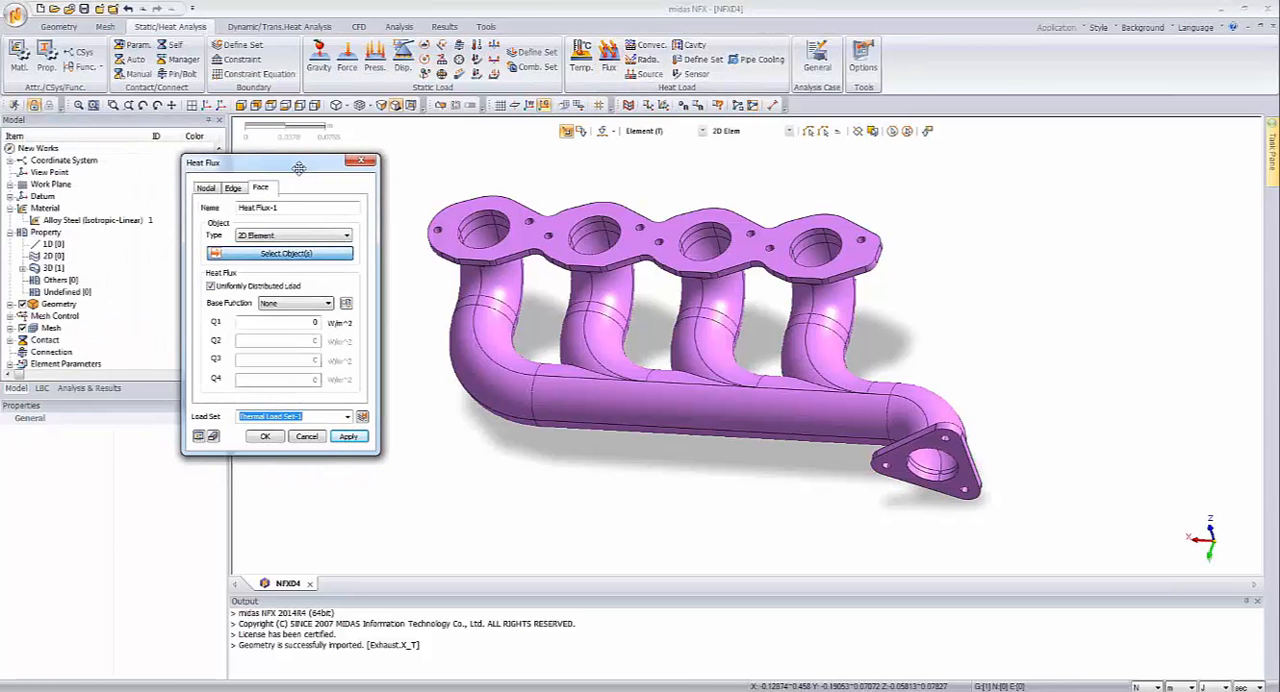
left_click(289, 235)
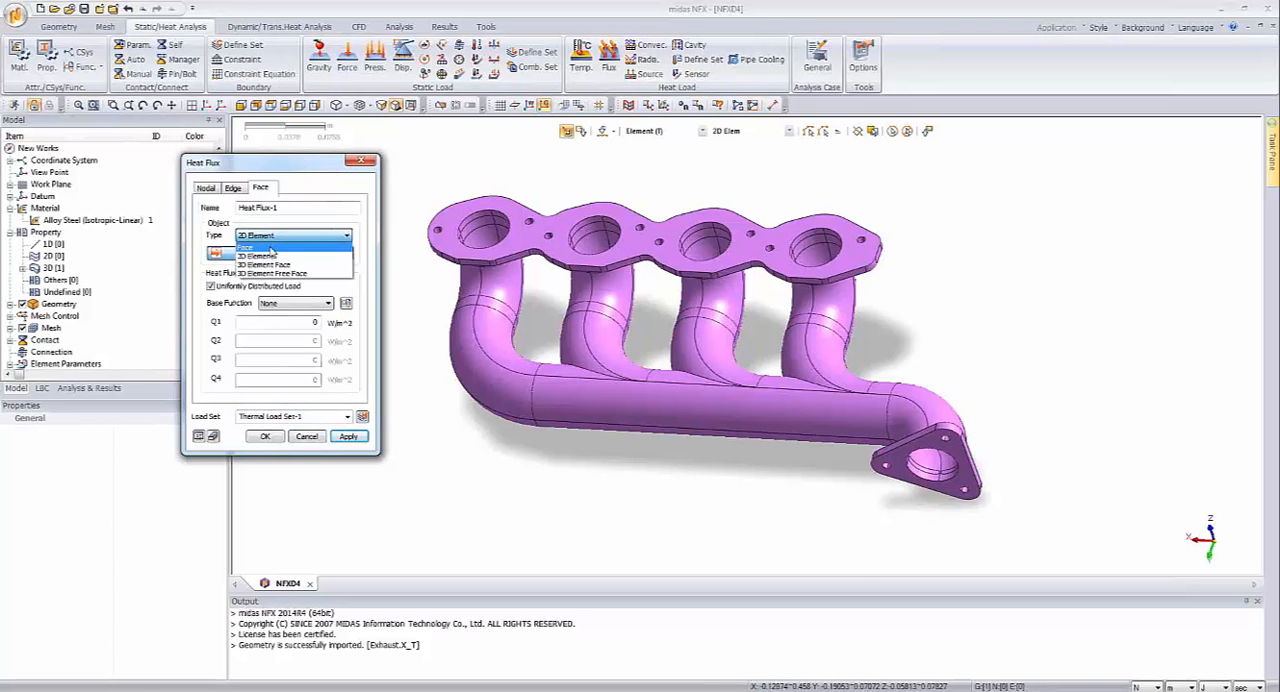
left_click(270, 247)
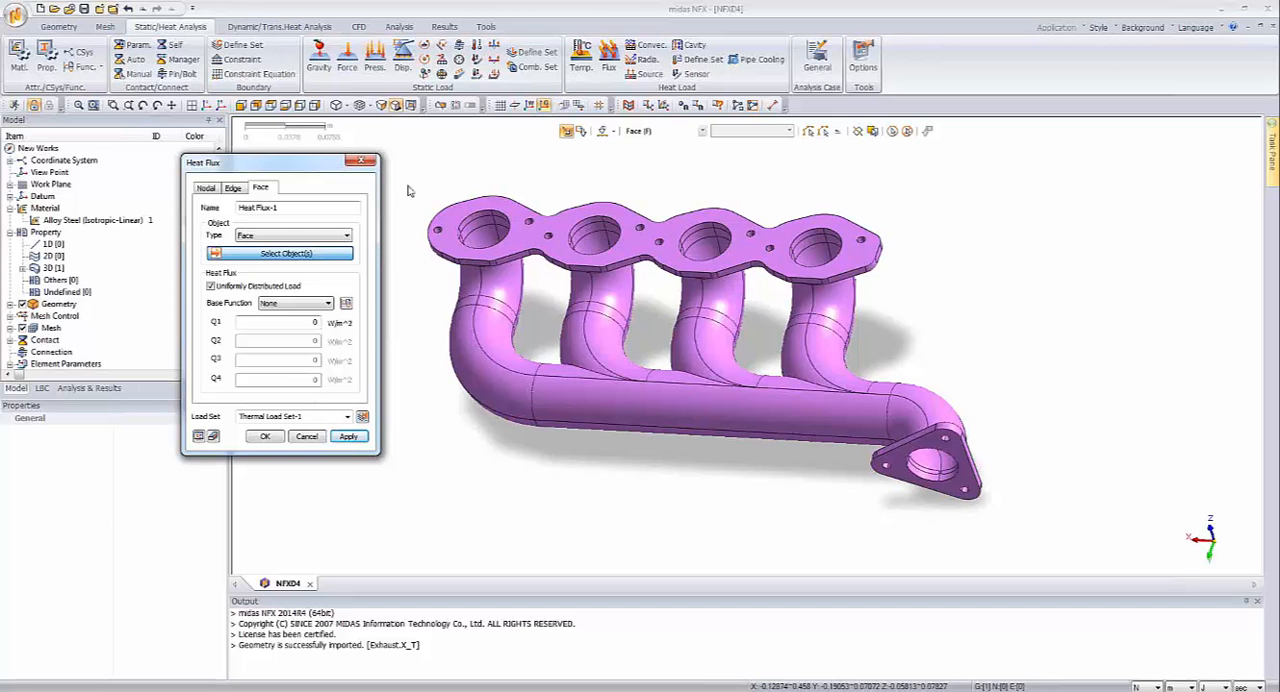
left_click(481, 230)
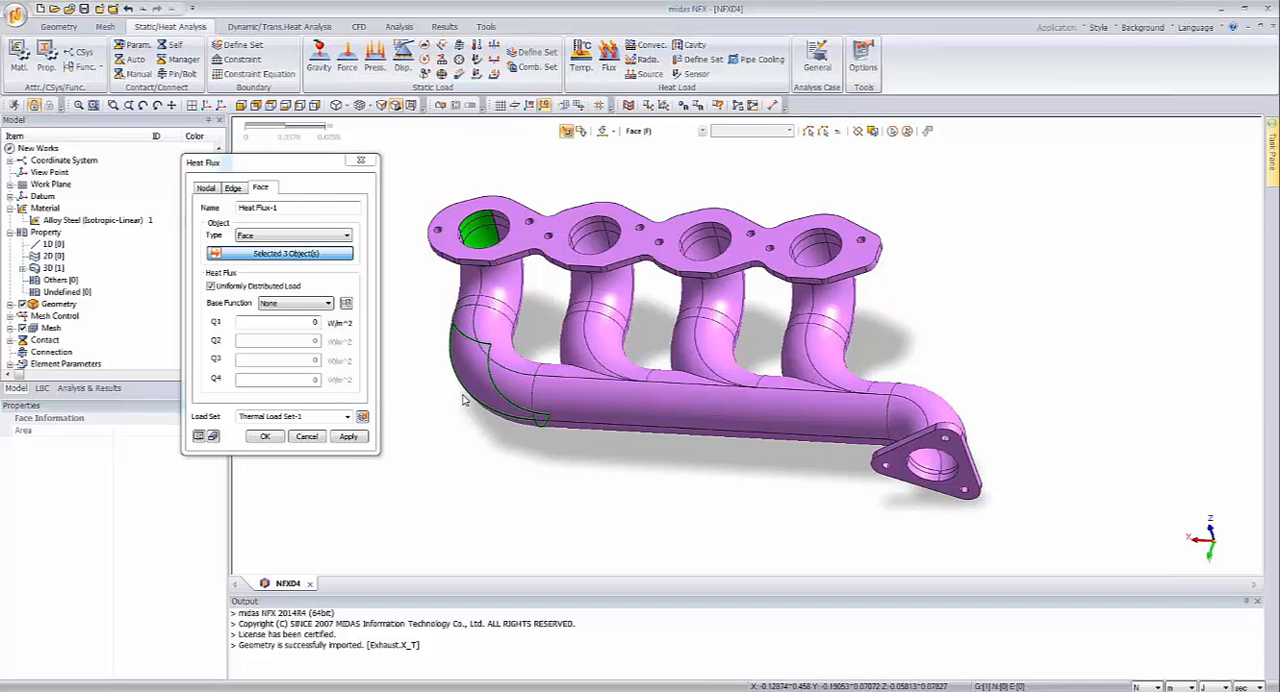
left_click(485, 246)
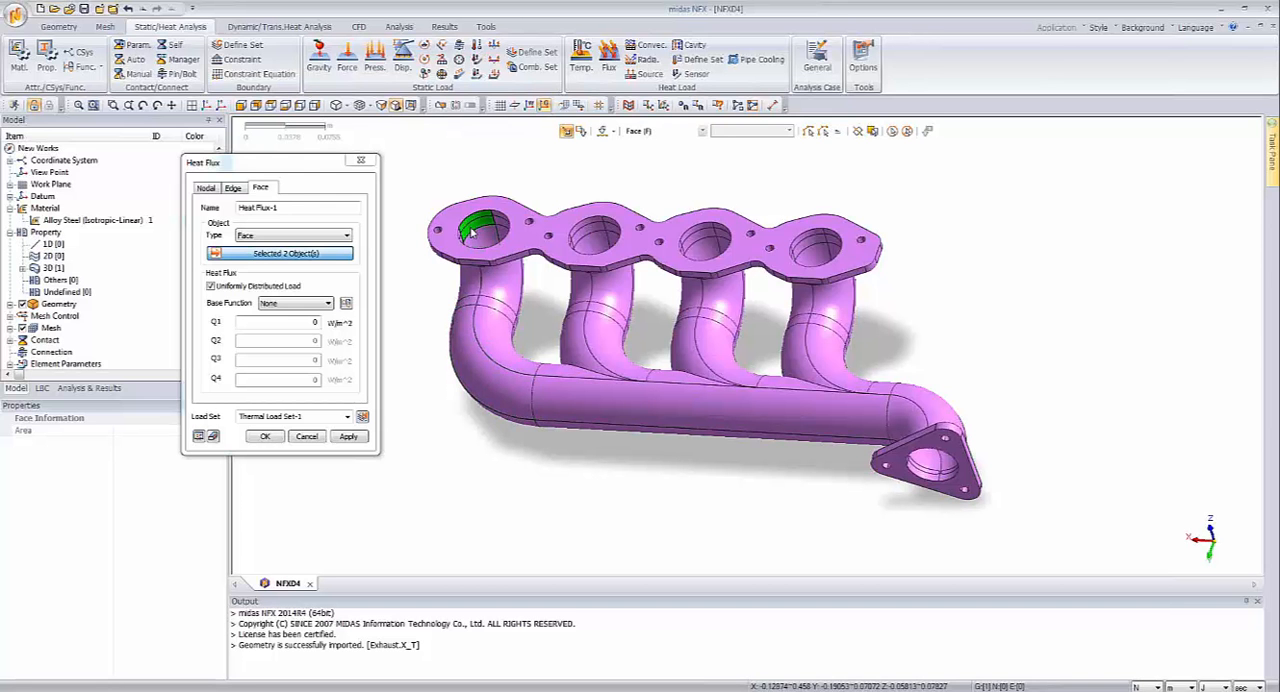
left_click(469, 231)
left_click(468, 231)
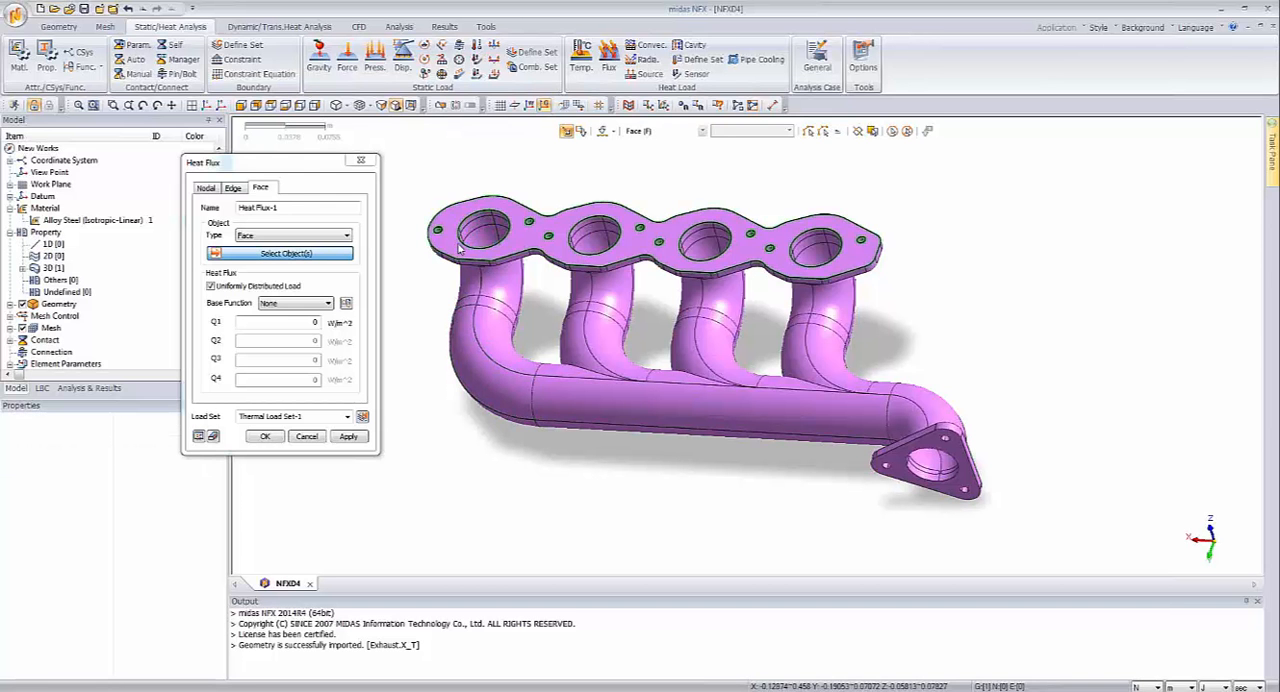
Step: Select an inner wall face in each of the four ports and extend the selection to all connected interior faces
left_click(840, 133)
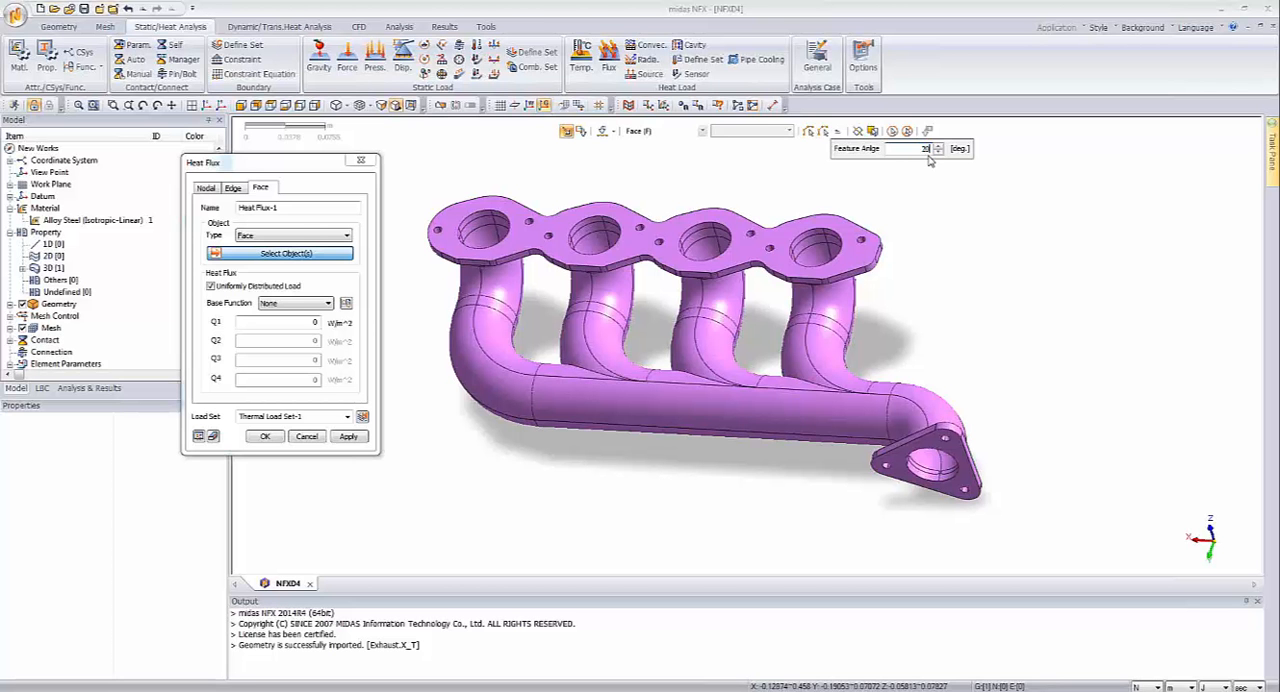
left_click(921, 178)
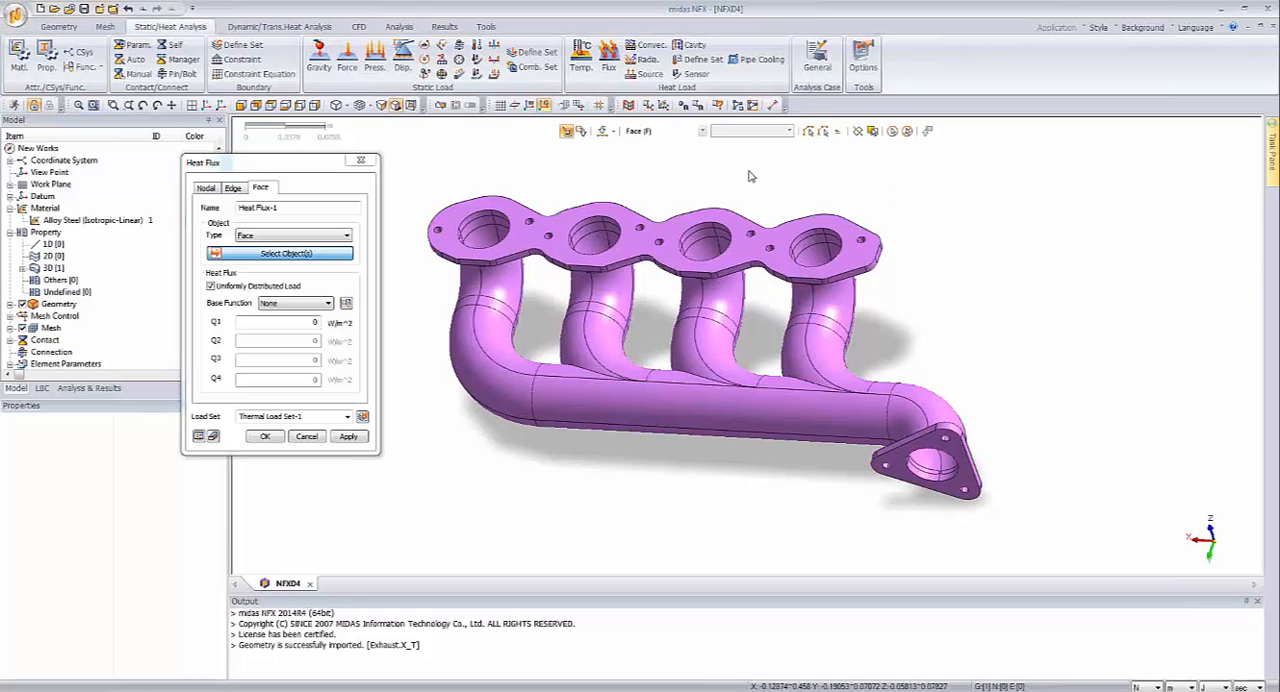
left_click(485, 241)
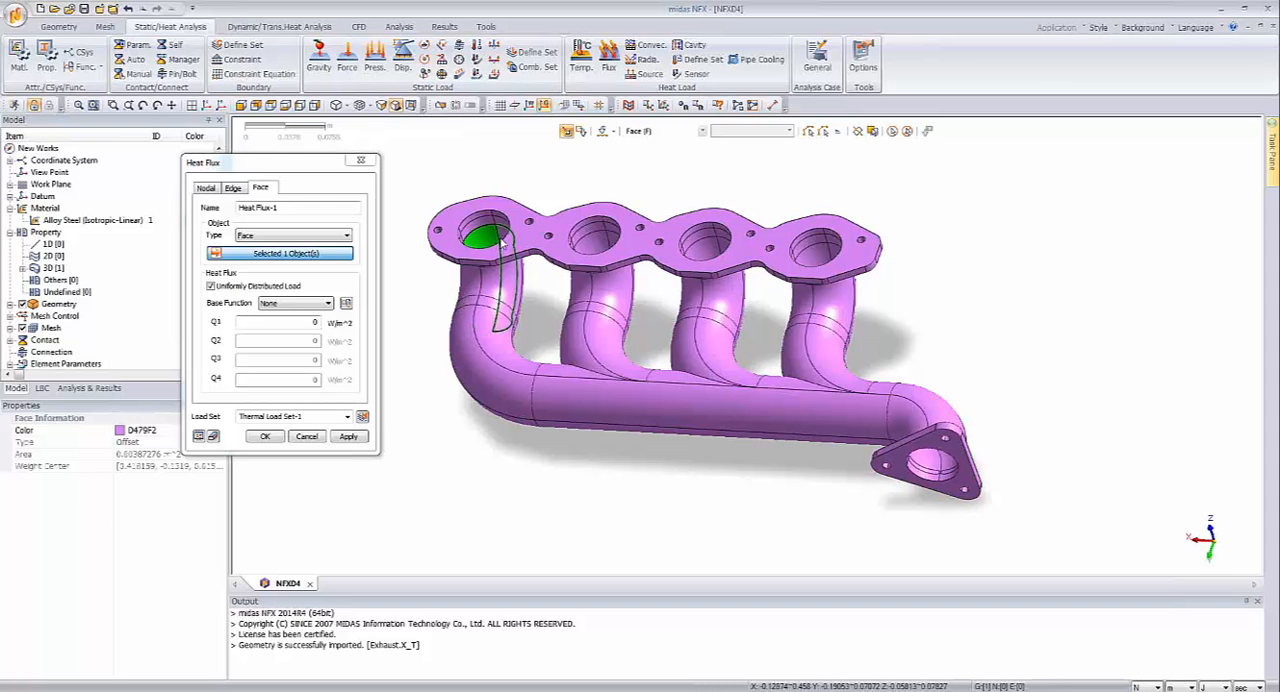
left_click(596, 246)
left_click(710, 252)
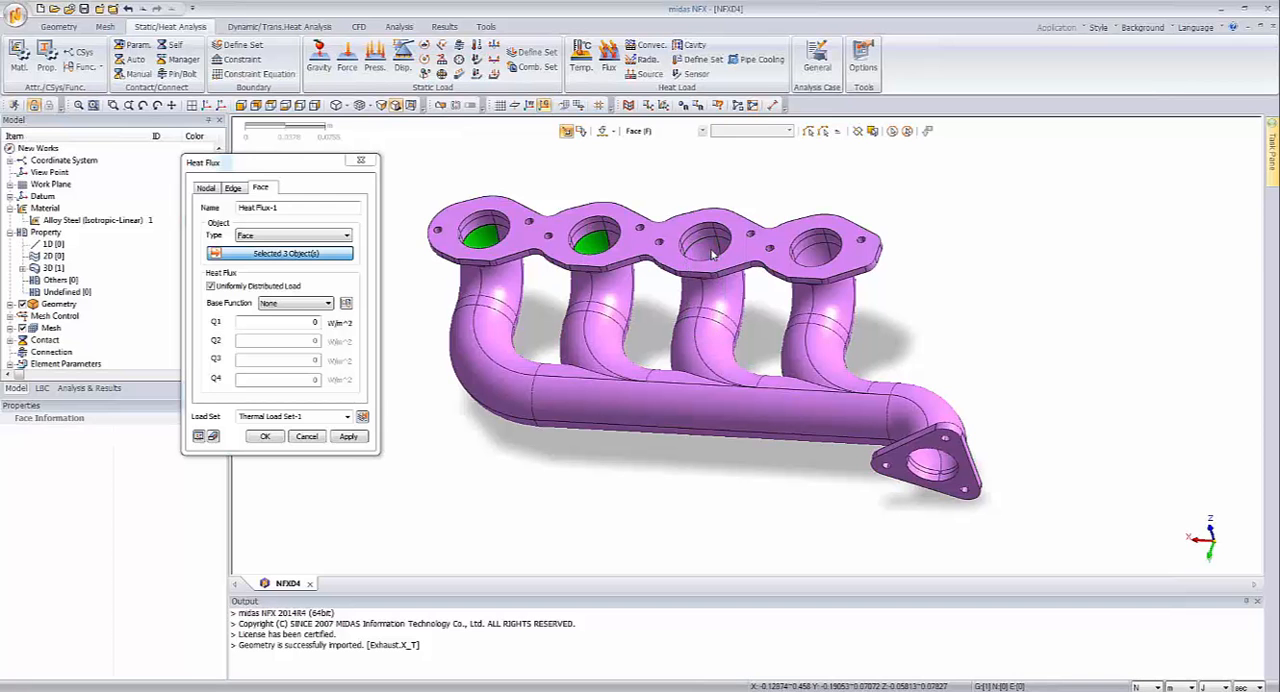
left_click(815, 252)
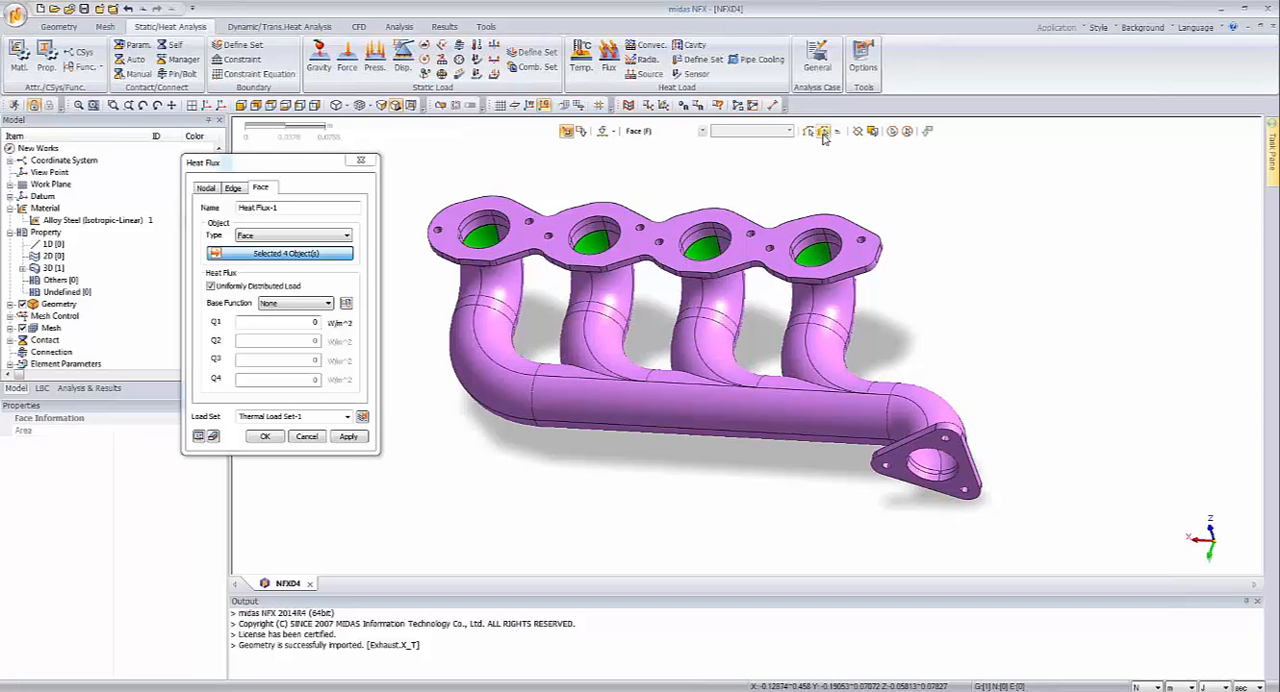
left_click(822, 132)
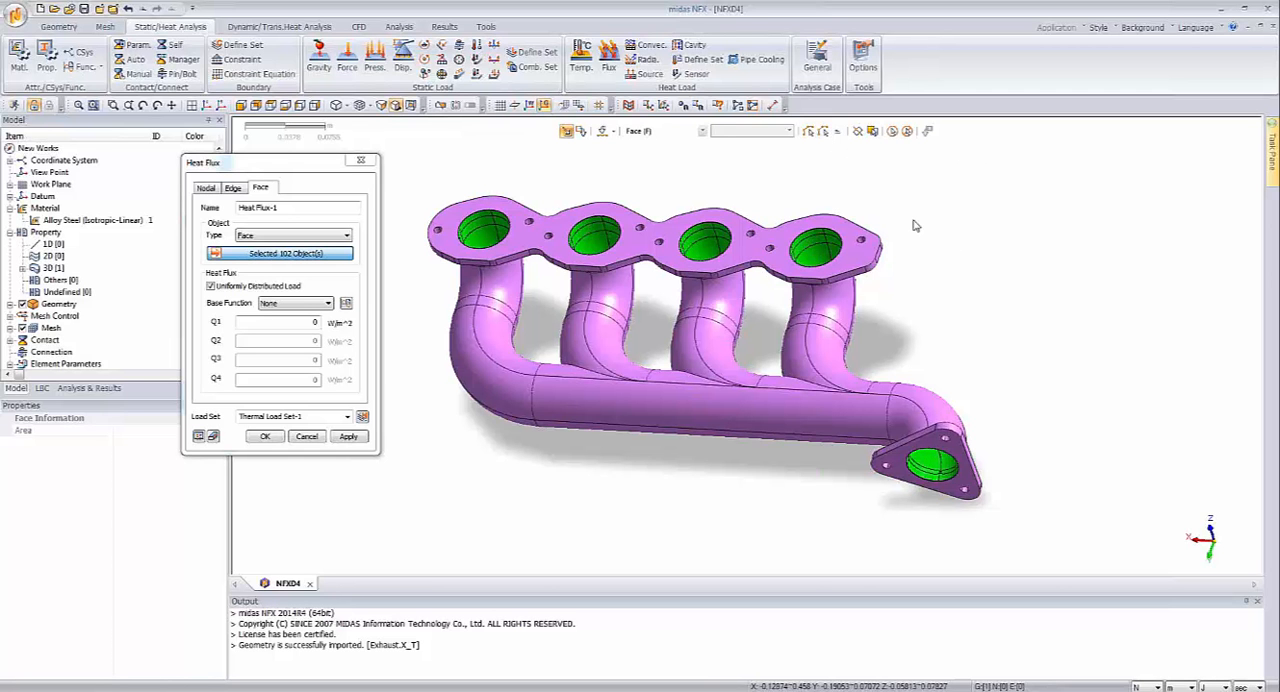
Step: Display the geometry as lines only and inspect the selected interior faces along the runners, collector and outlet
left_click(347, 107)
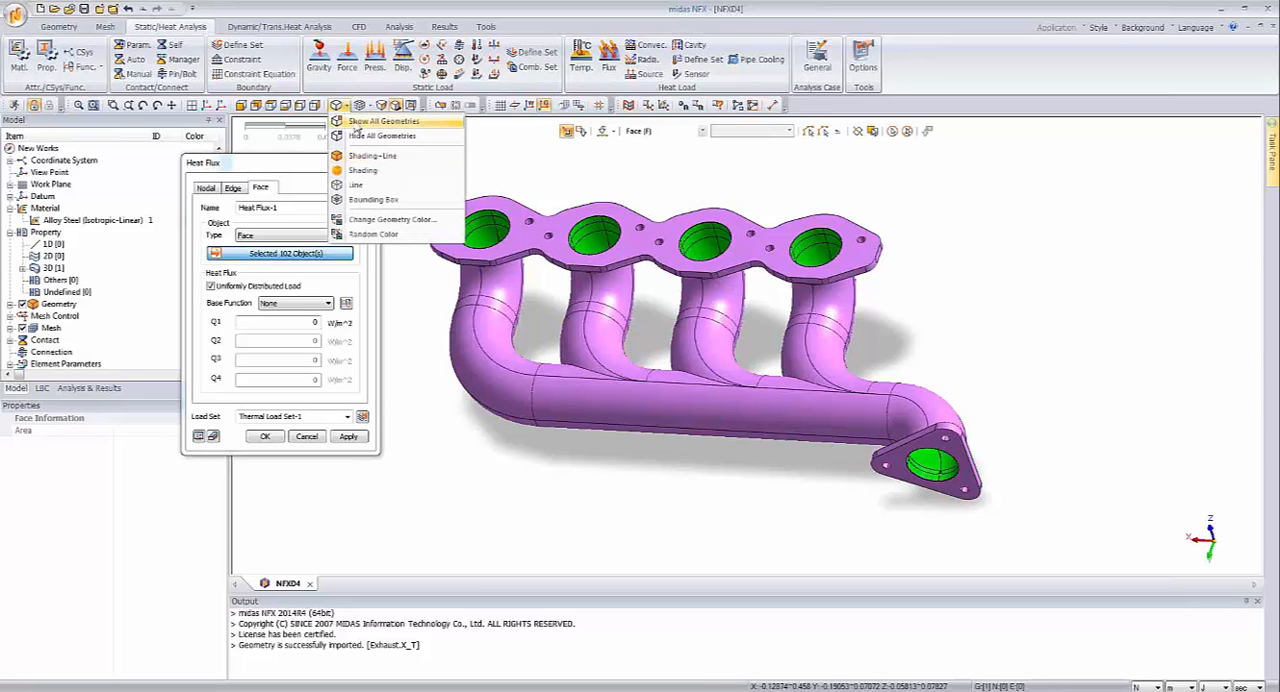
left_click(373, 157)
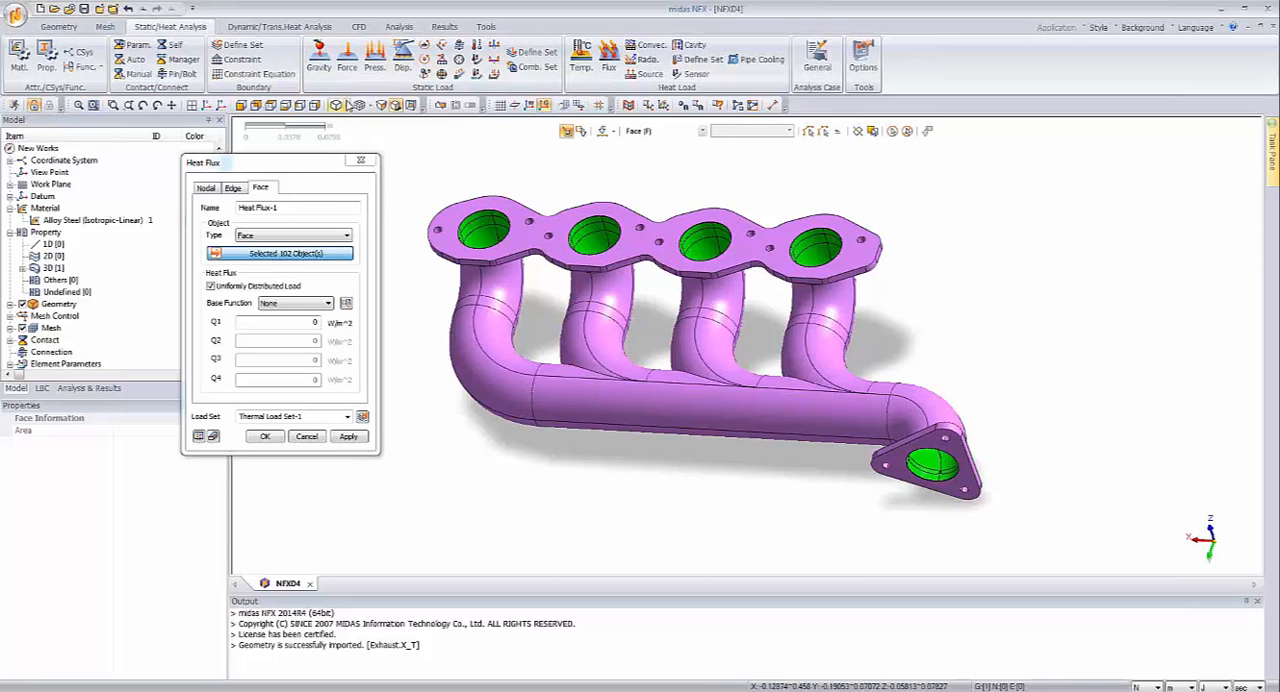
left_click(347, 105)
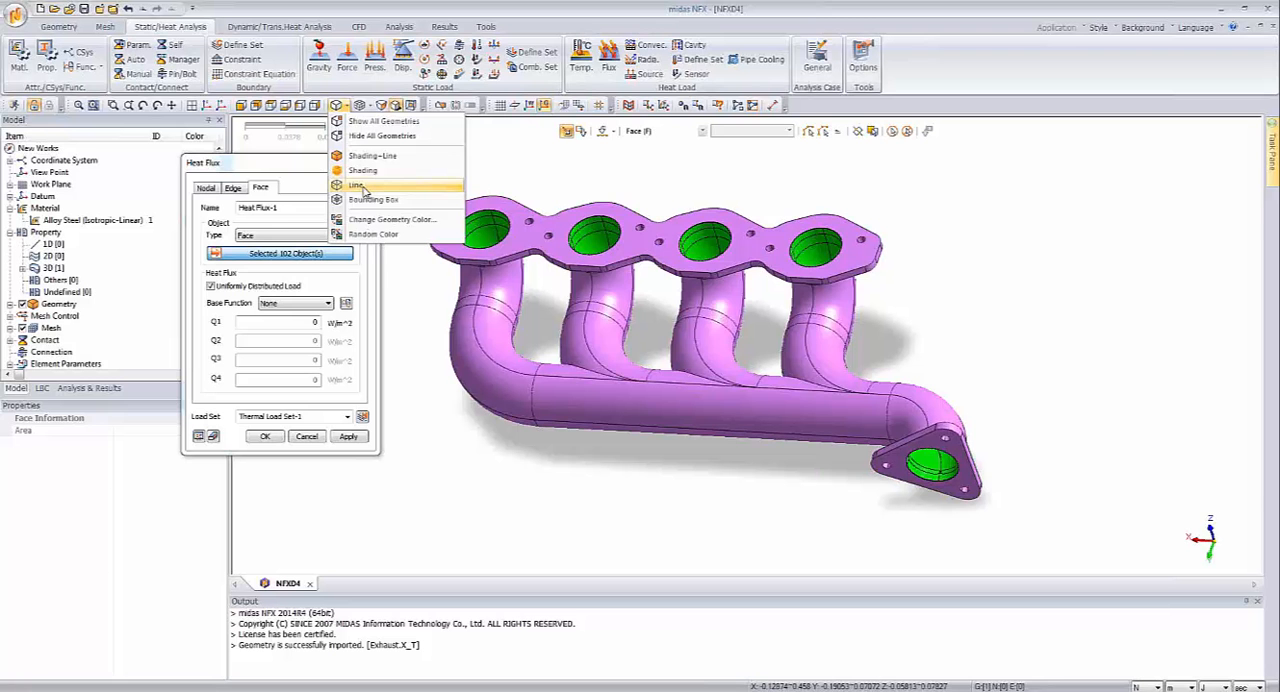
left_click(363, 187)
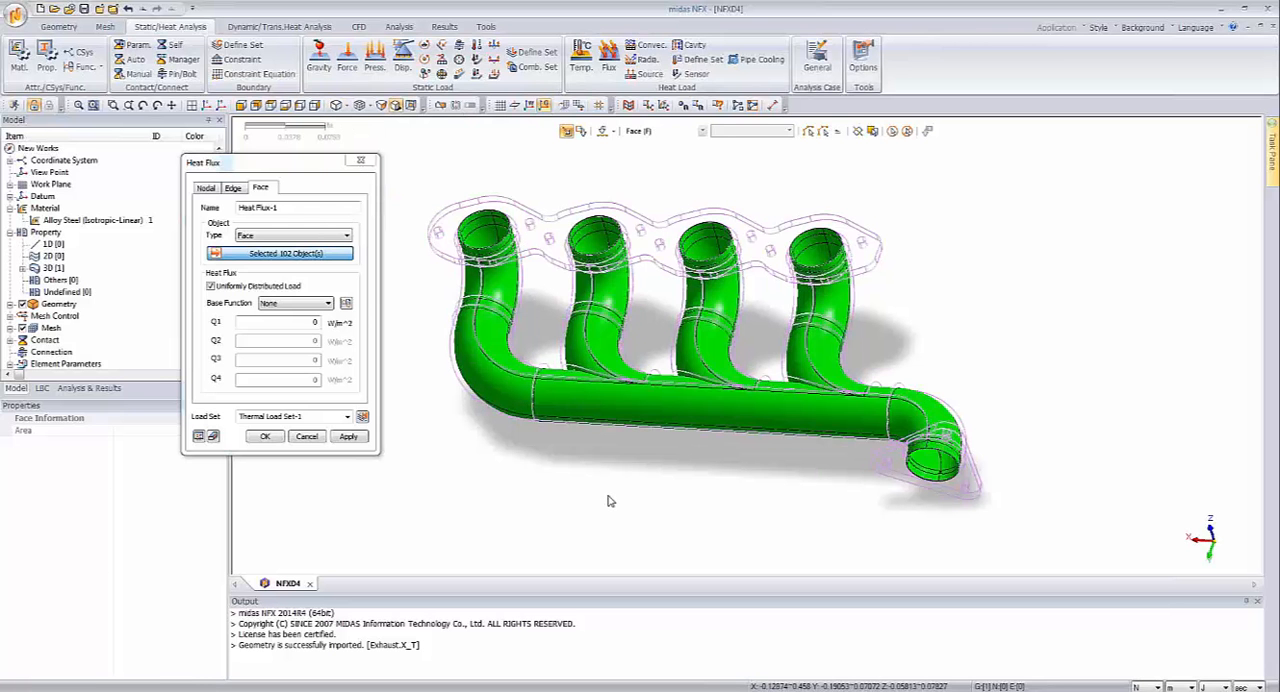
middle_click_drag(606, 499, 686, 497)
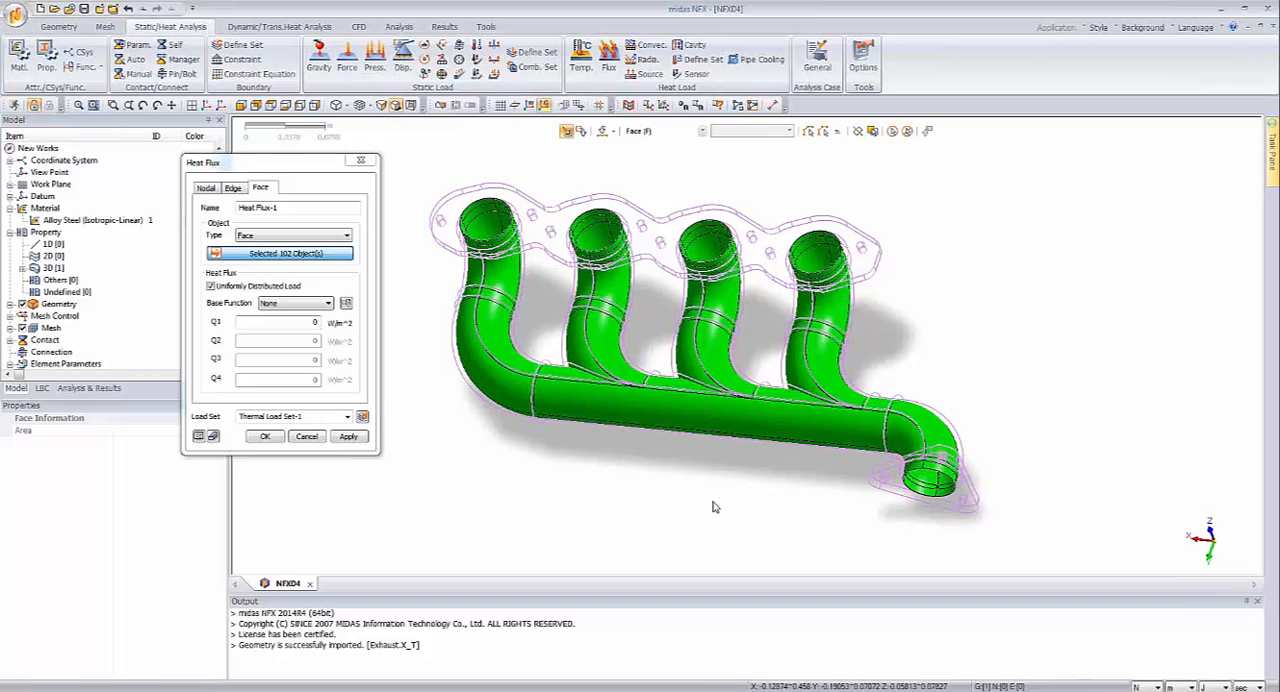
middle_click_drag(714, 507, 710, 502)
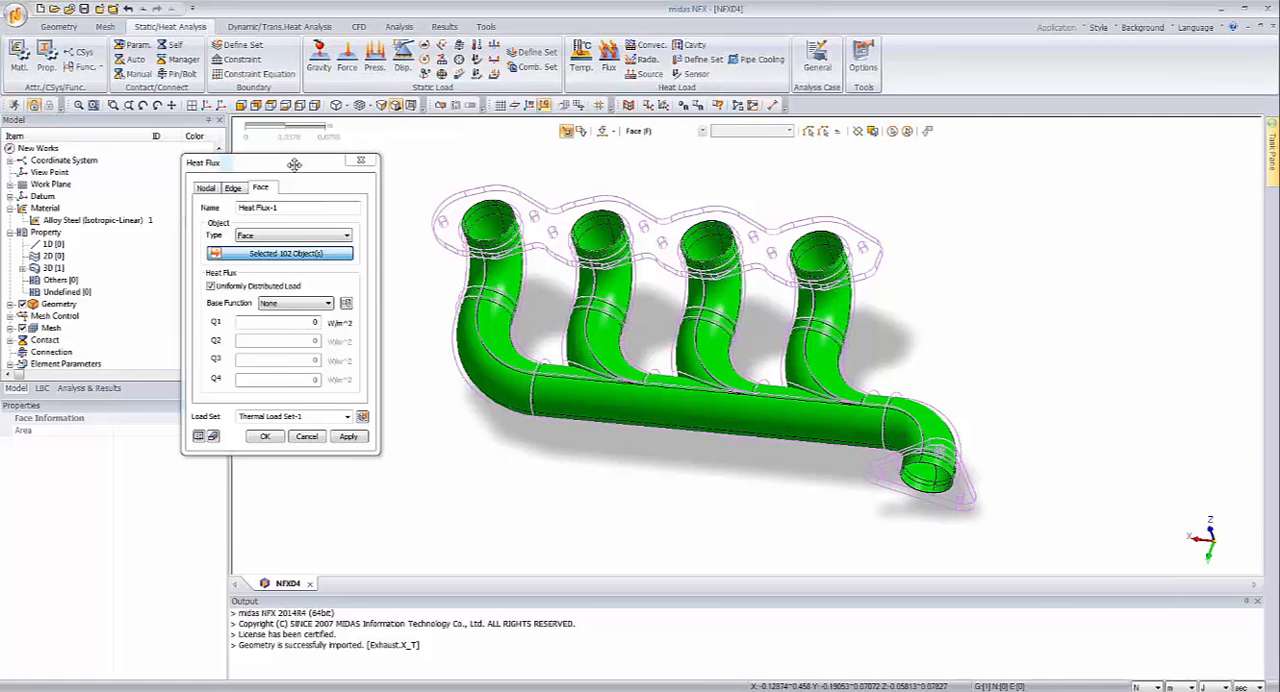
Step: Apply a uniform heat flux of 40000 W/m^2 to the selected faces in Thermal Load Set-1 and restore the Shading+Line display
left_click_drag(294, 163, 316, 174)
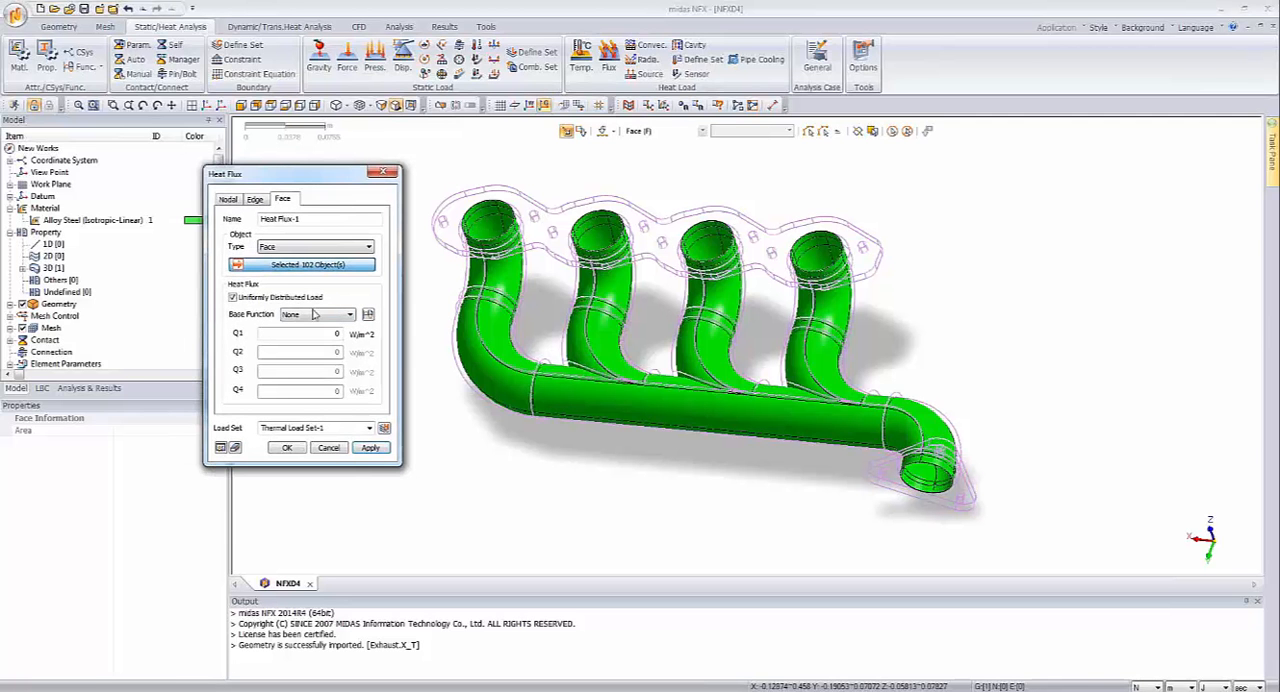
left_click(327, 334)
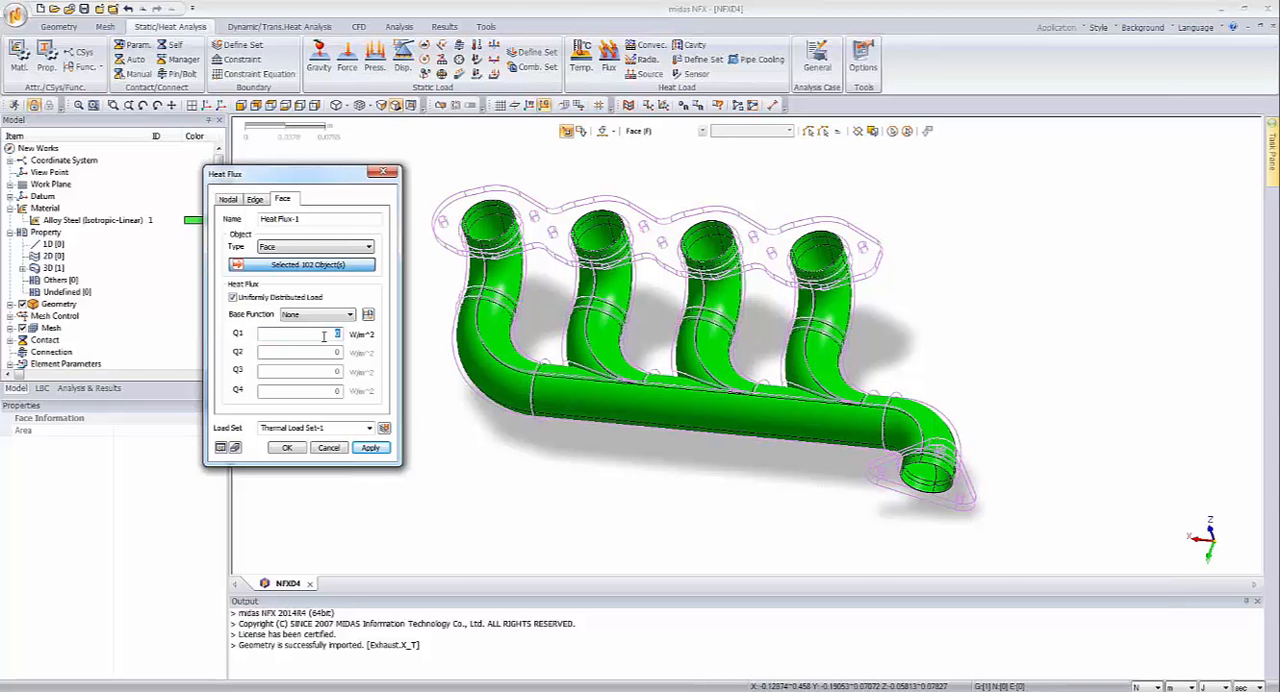
type("40000")
left_click(295, 453)
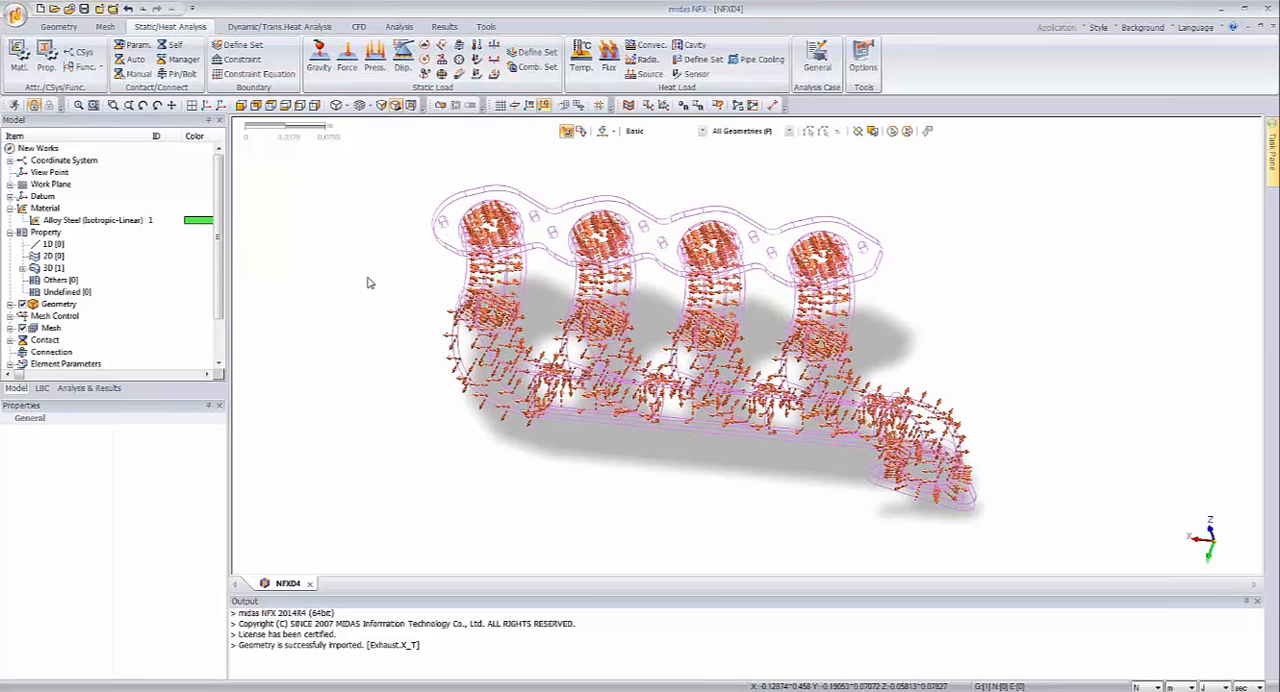
left_click(346, 106)
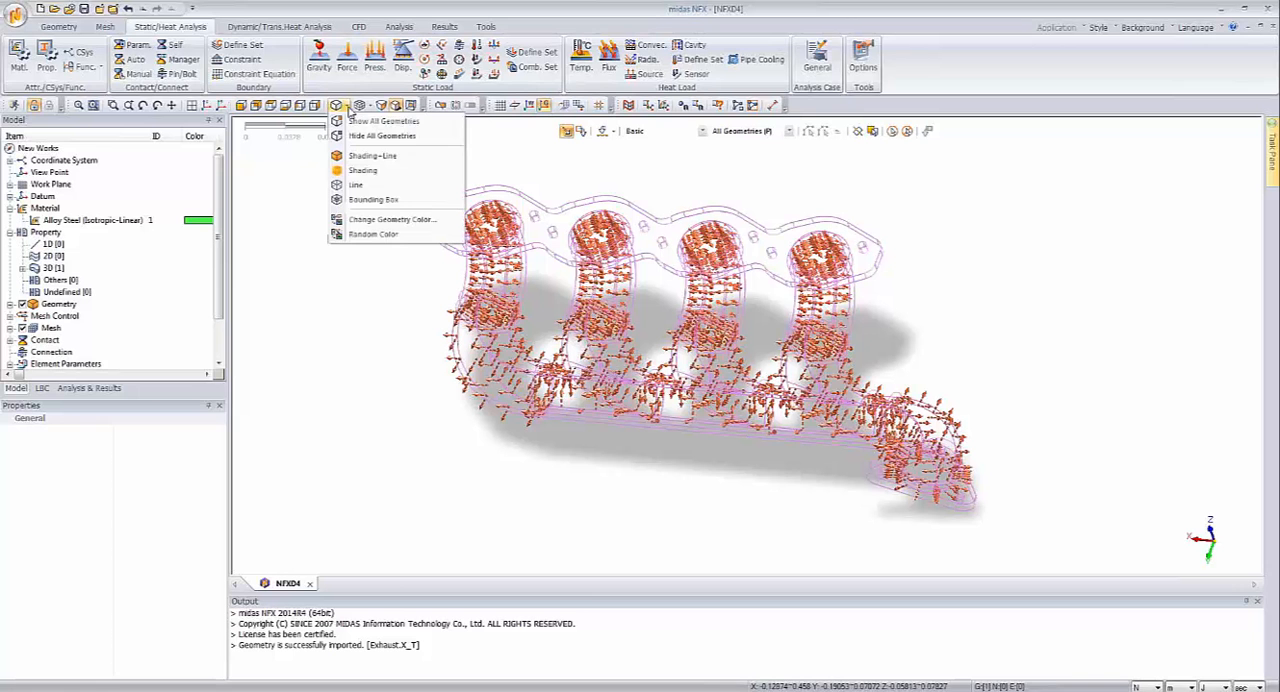
left_click(366, 160)
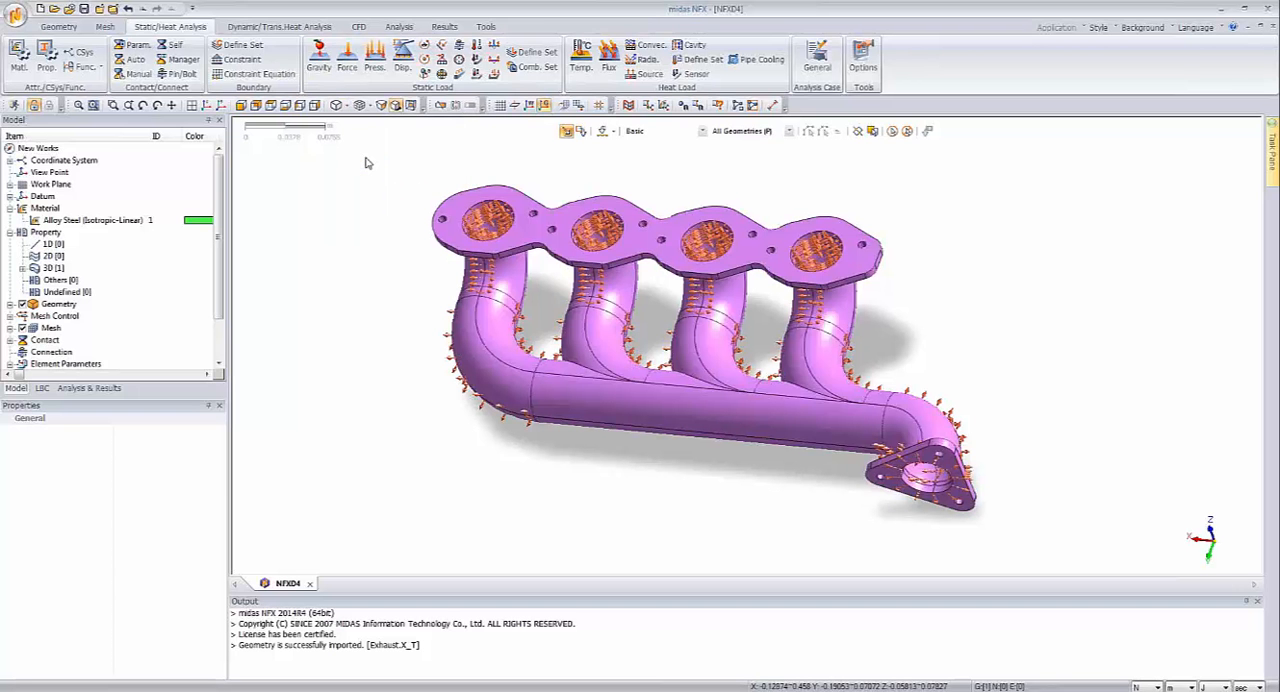
Step: Expand Thermal Load Set-1 and hide the heat flux load symbols on the manifold
left_click(43, 388)
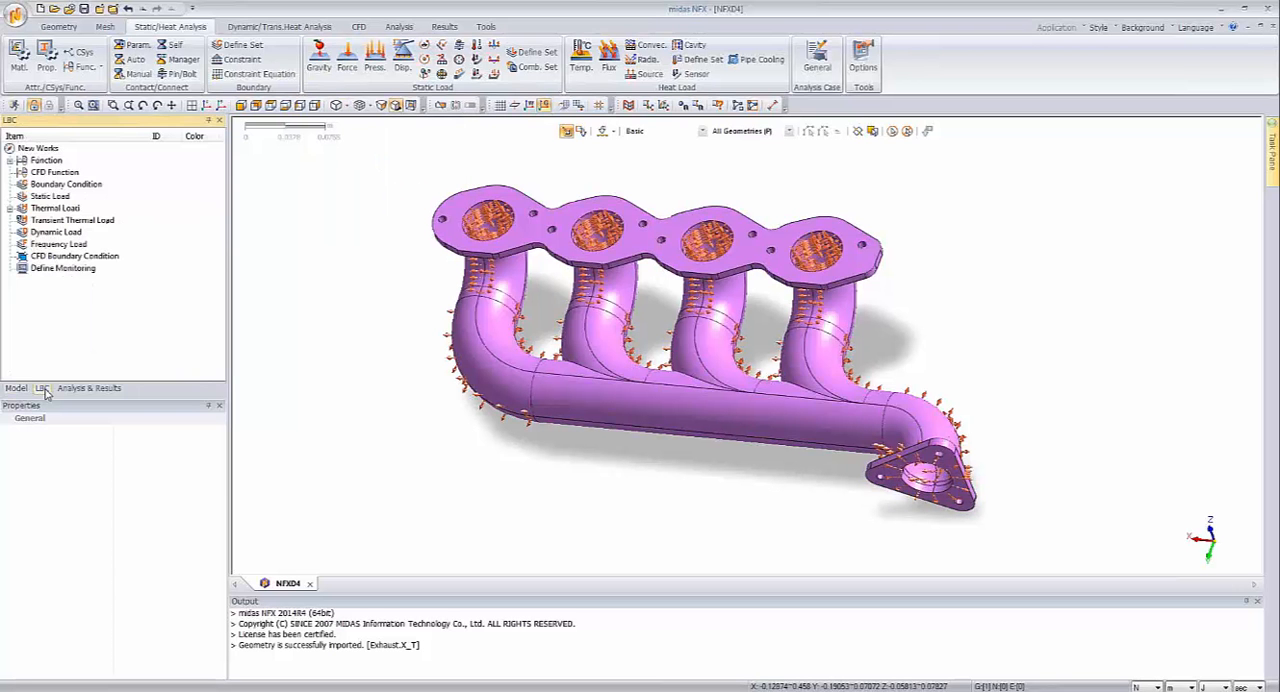
left_click(9, 208)
left_click(22, 220)
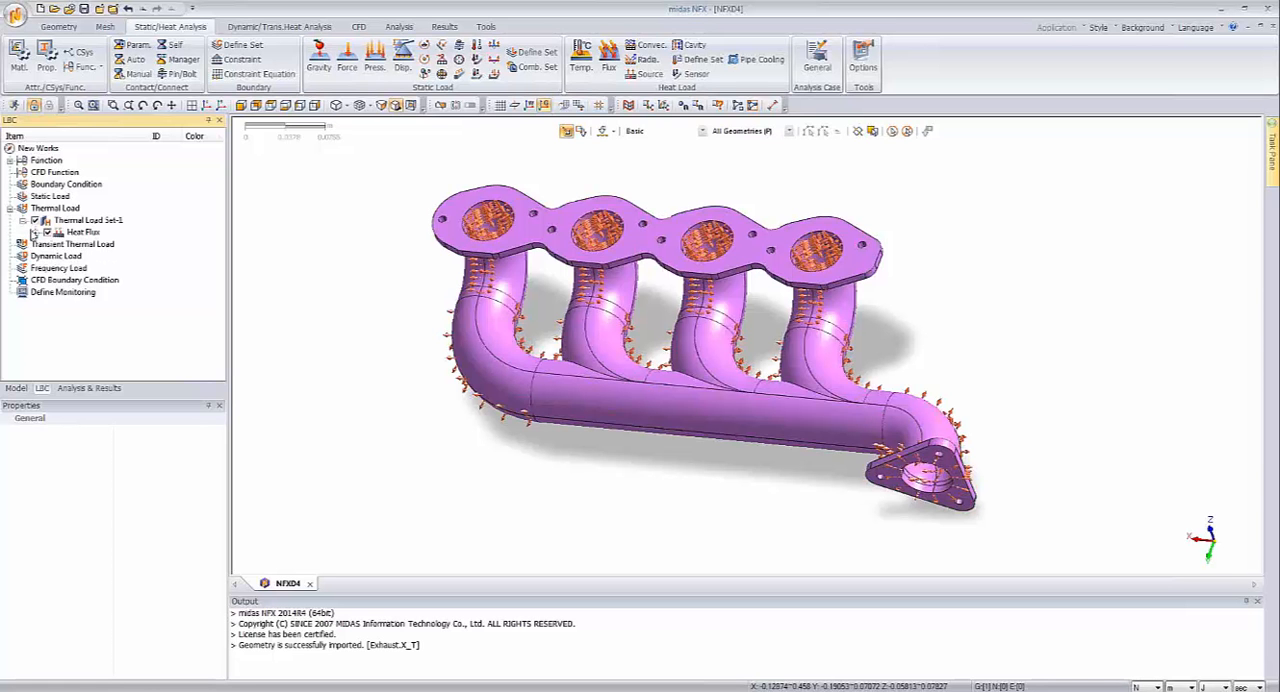
left_click(34, 232)
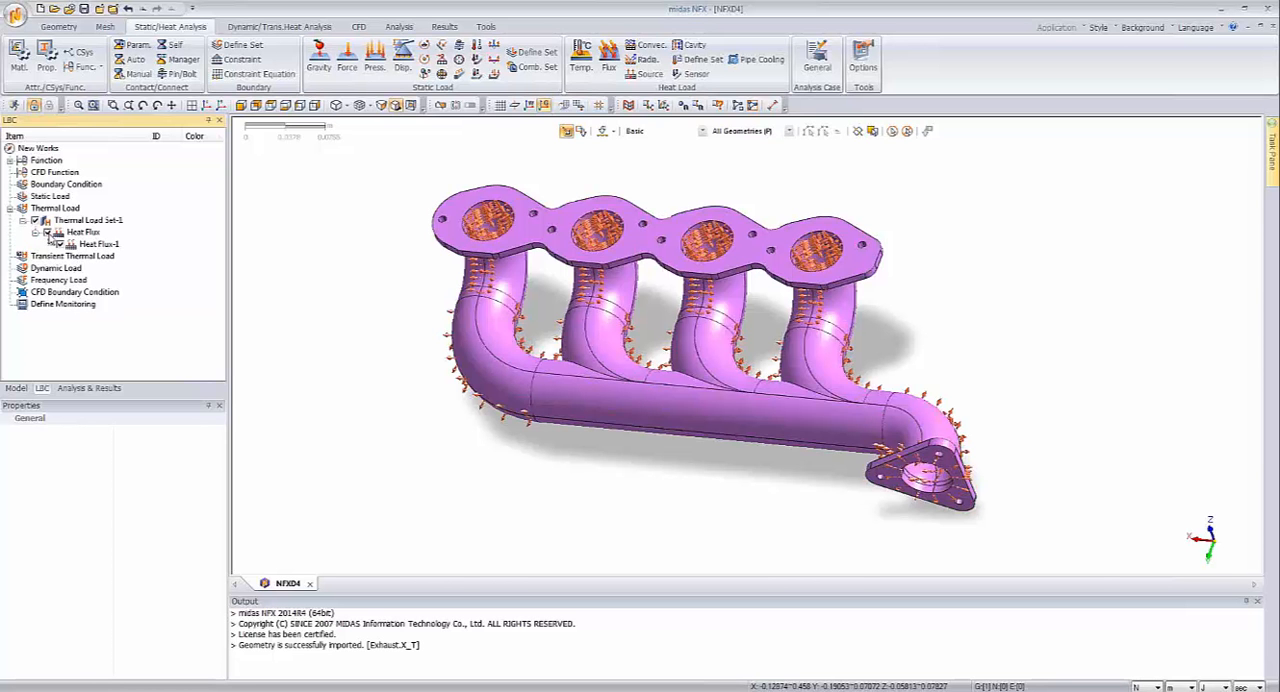
left_click(46, 233)
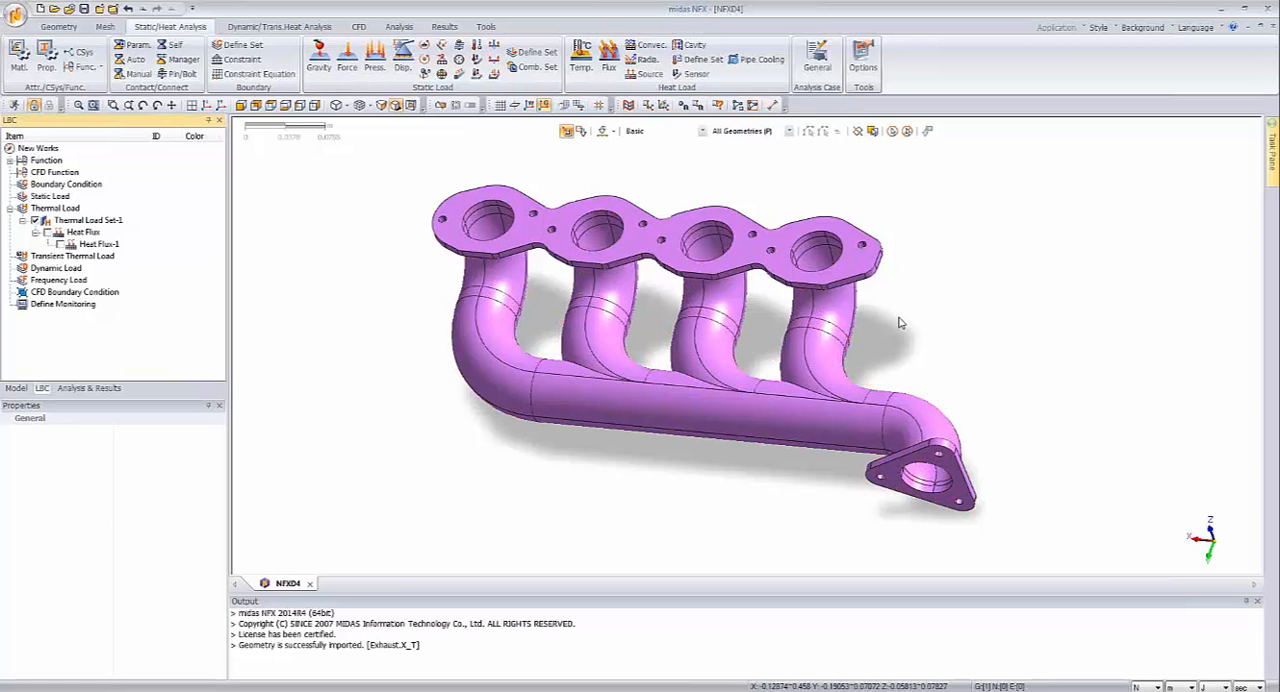
Step: Start a face convection load and set its object type to Face
middle_click_drag(1052, 272, 1036, 272)
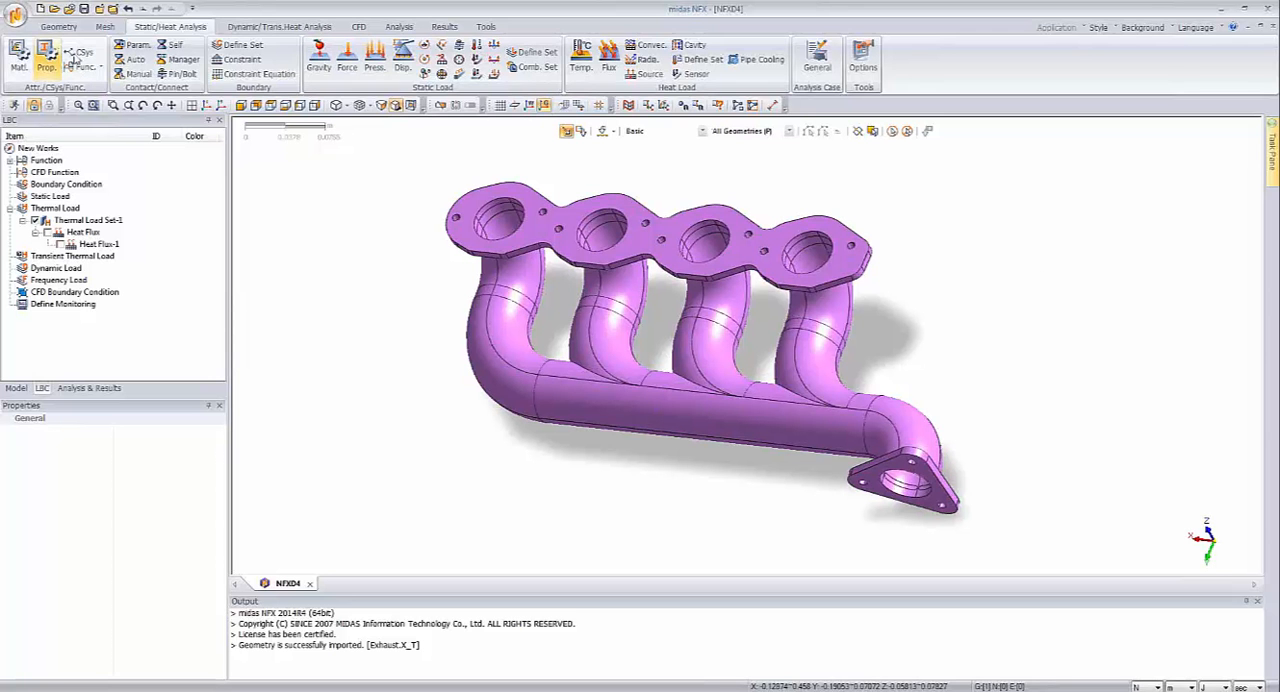
left_click(648, 46)
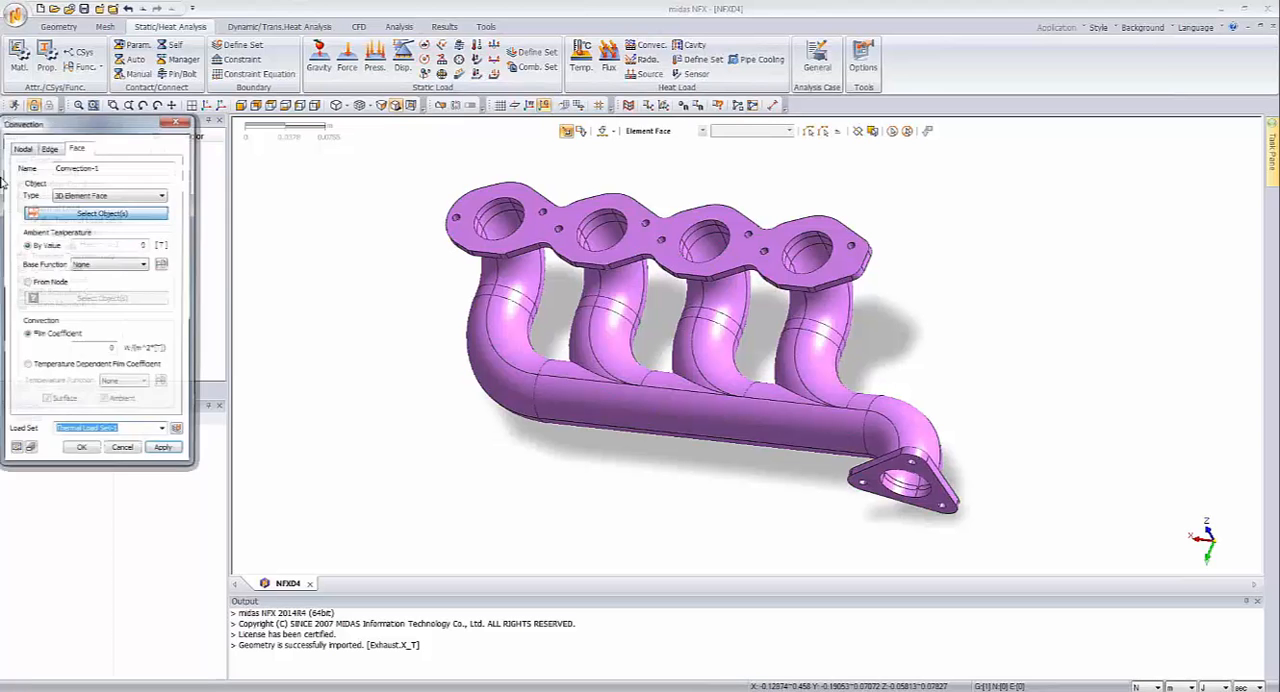
left_click_drag(132, 126, 329, 173)
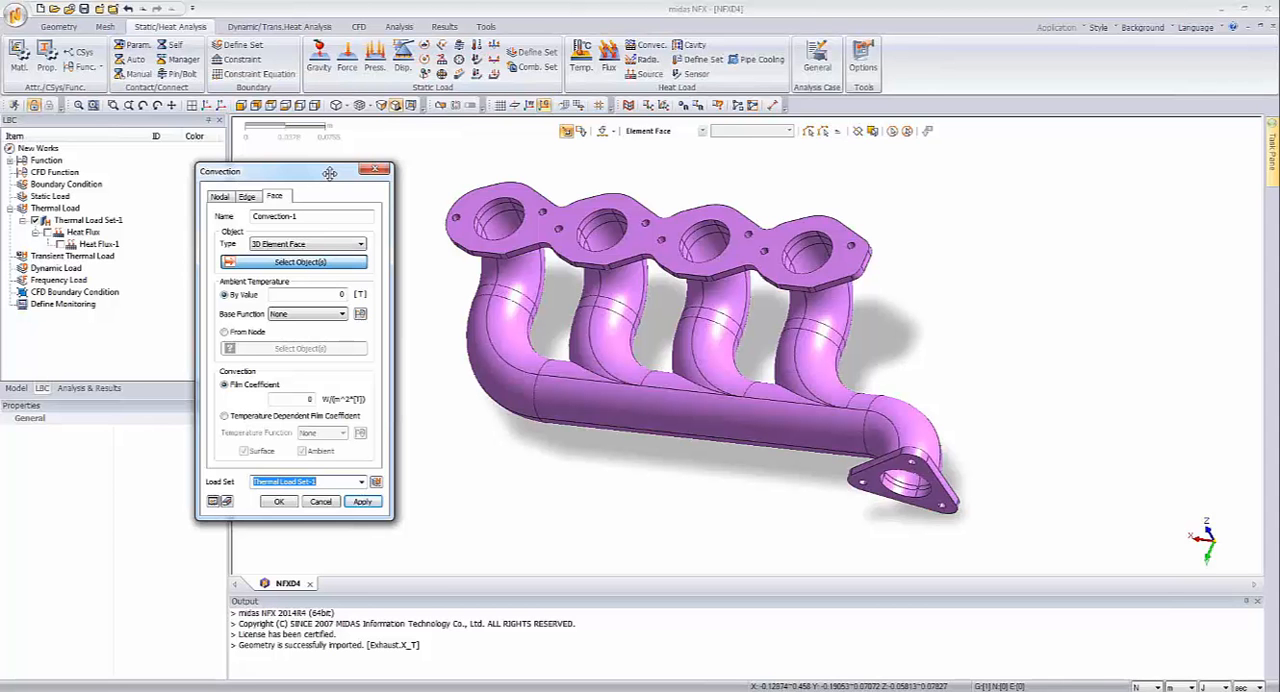
left_click(314, 246)
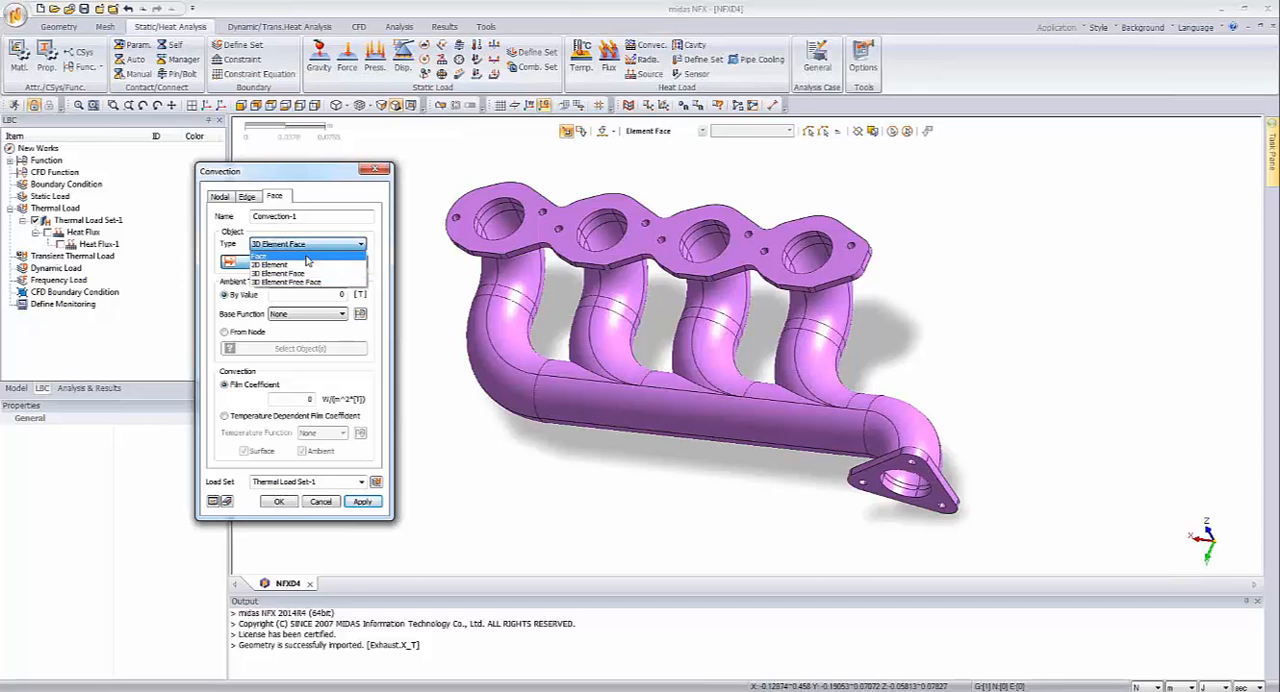
left_click(307, 257)
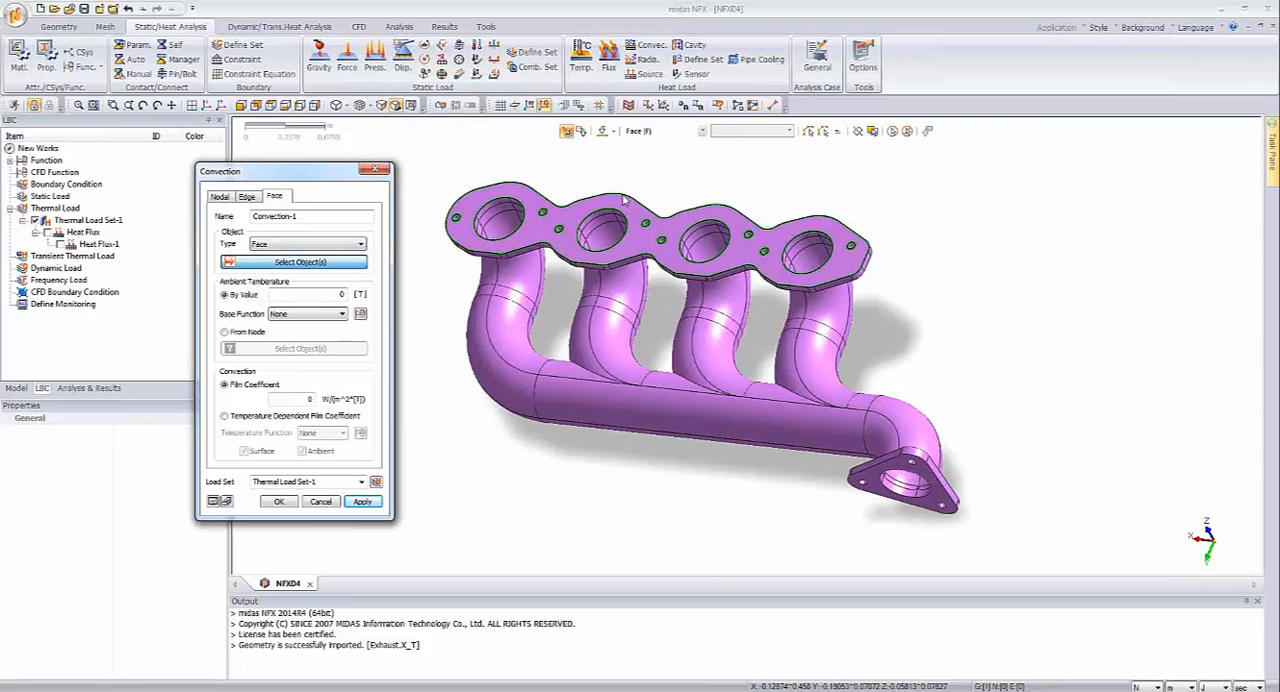
Step: Select one outer bend face on each of the four runners and extend the selection to all connected exterior pipe faces
left_click(502, 340)
left_click(618, 347)
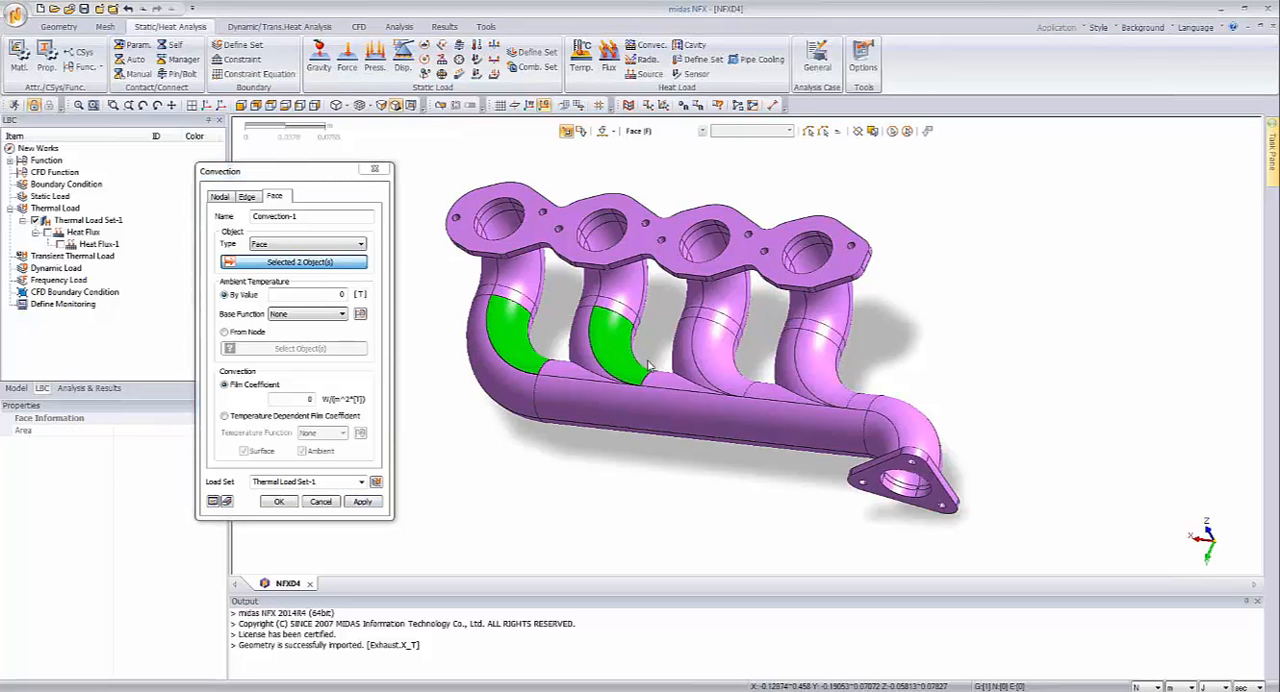
left_click(740, 362)
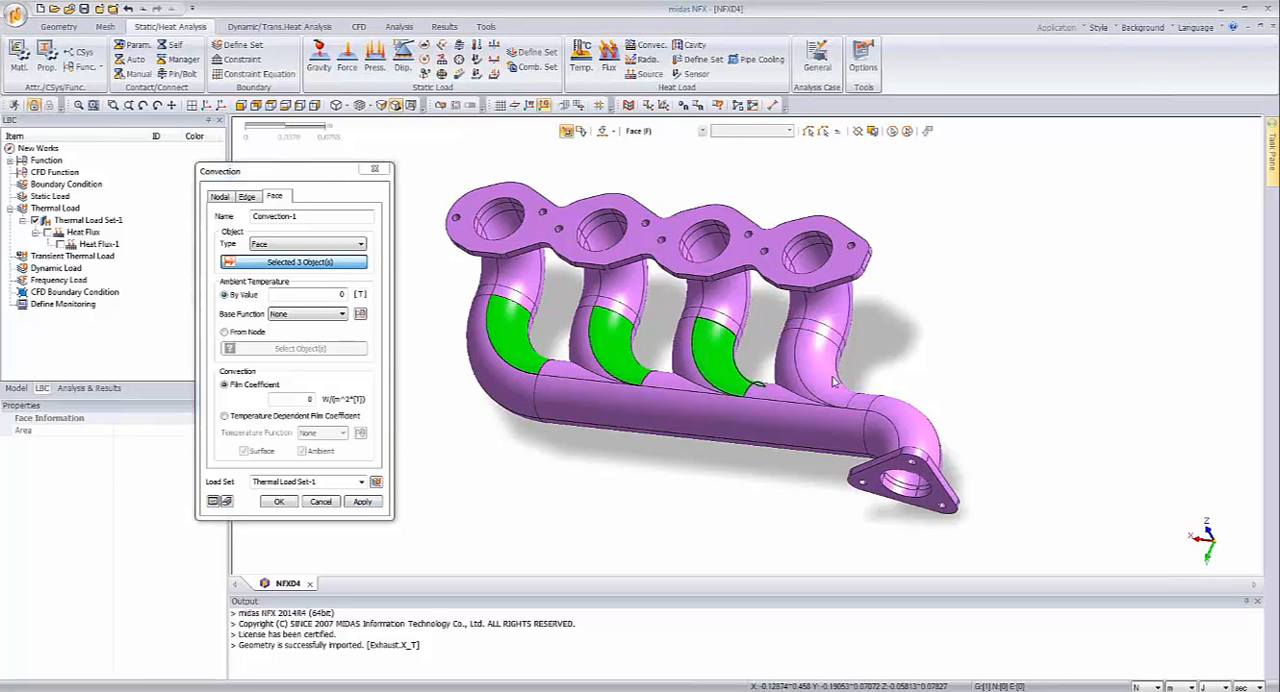
left_click(835, 375)
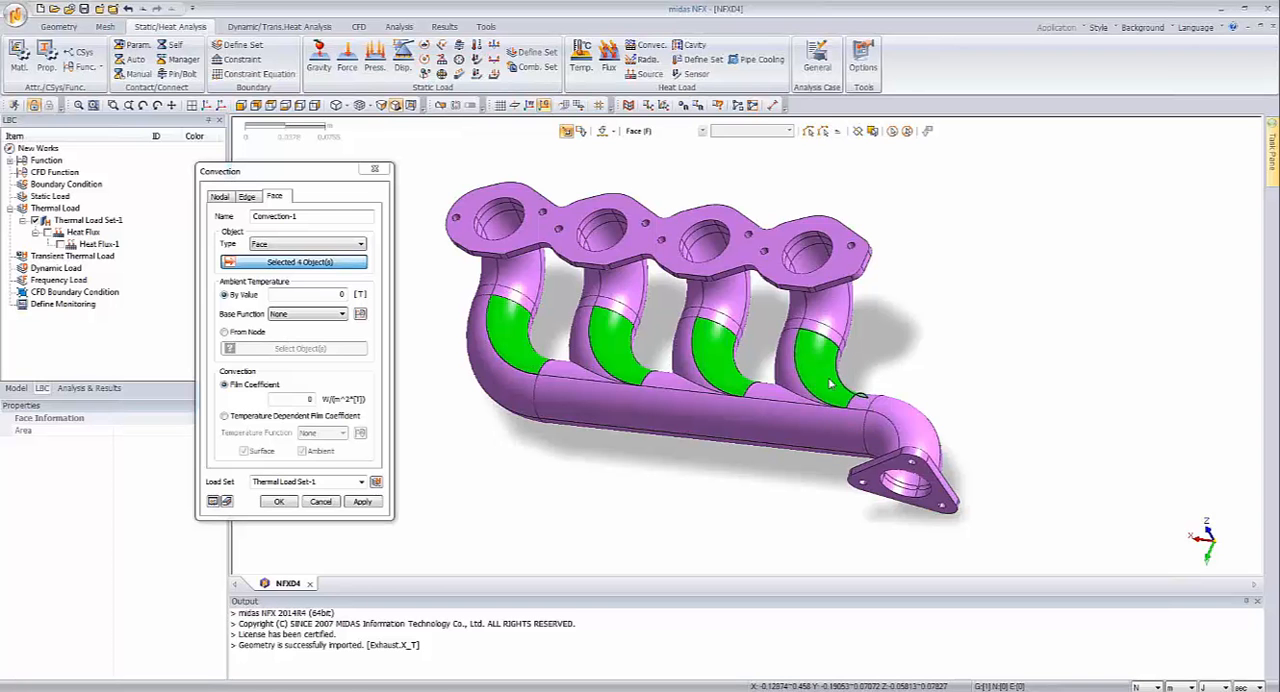
left_click(823, 132)
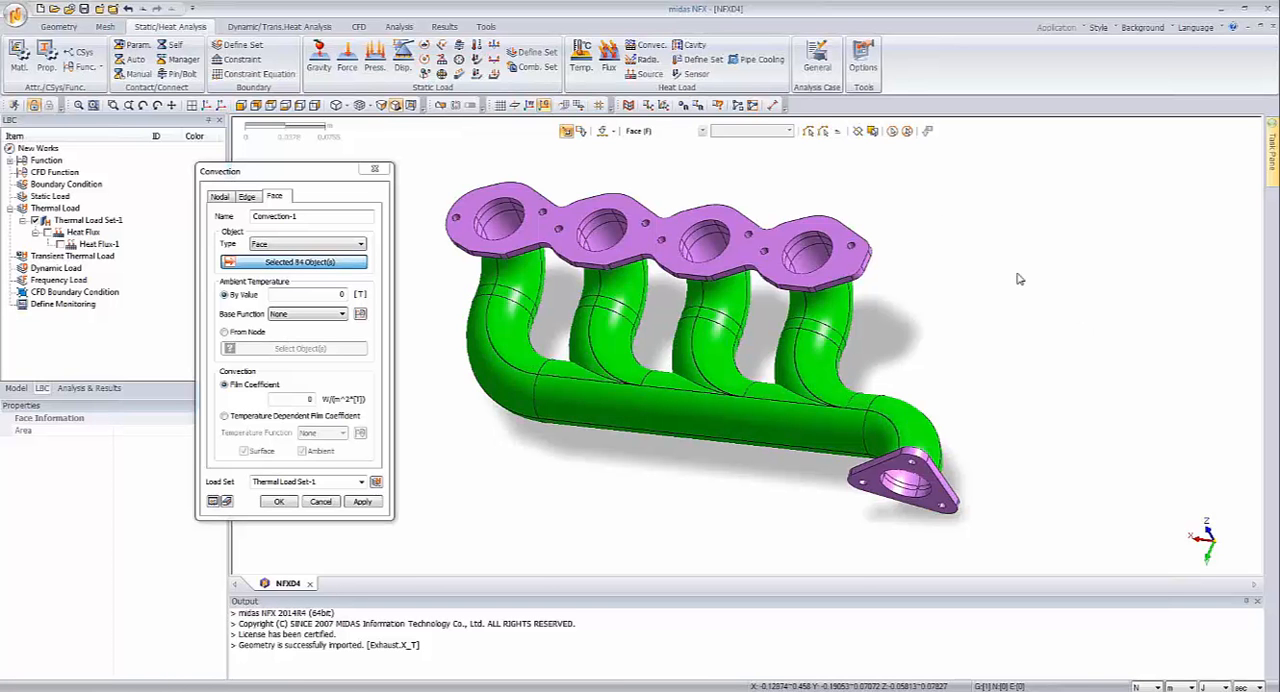
Step: Add the runner-side faces of the port flange and the outlet flange to the convection selection
middle_click_drag(1018, 278, 714, 314)
left_click(703, 258)
middle_click_drag(847, 386, 1012, 460)
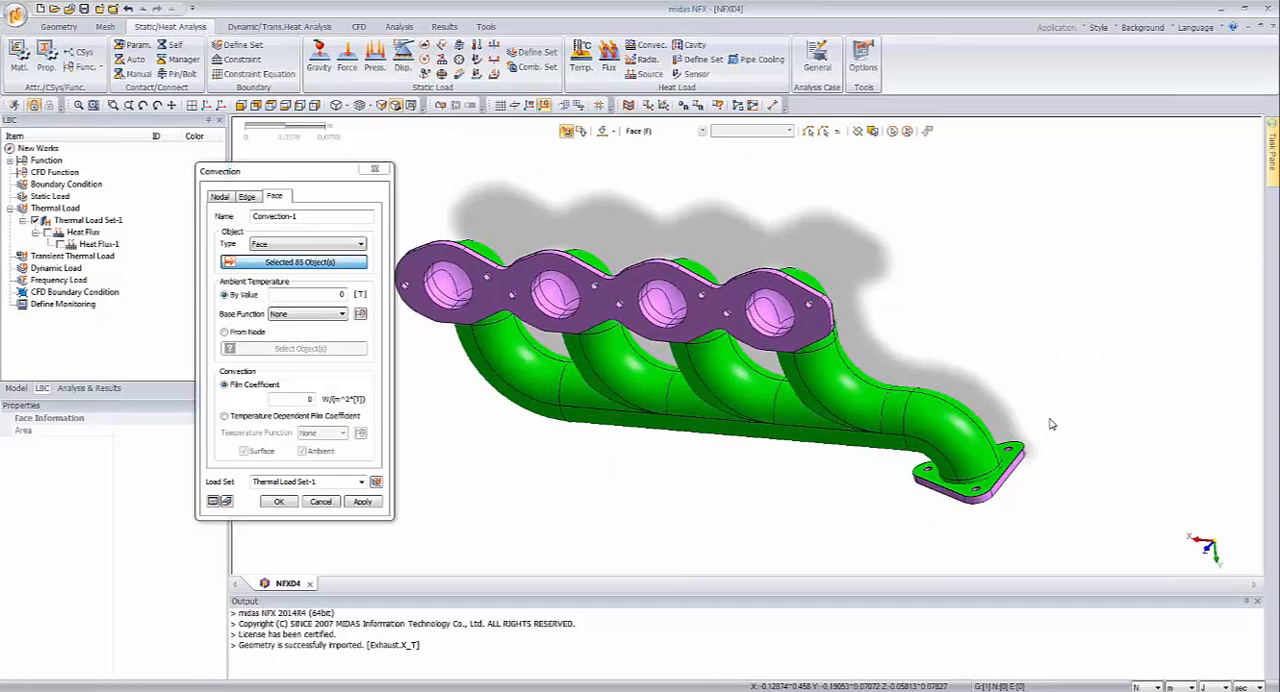
middle_click_drag(1051, 424, 910, 350)
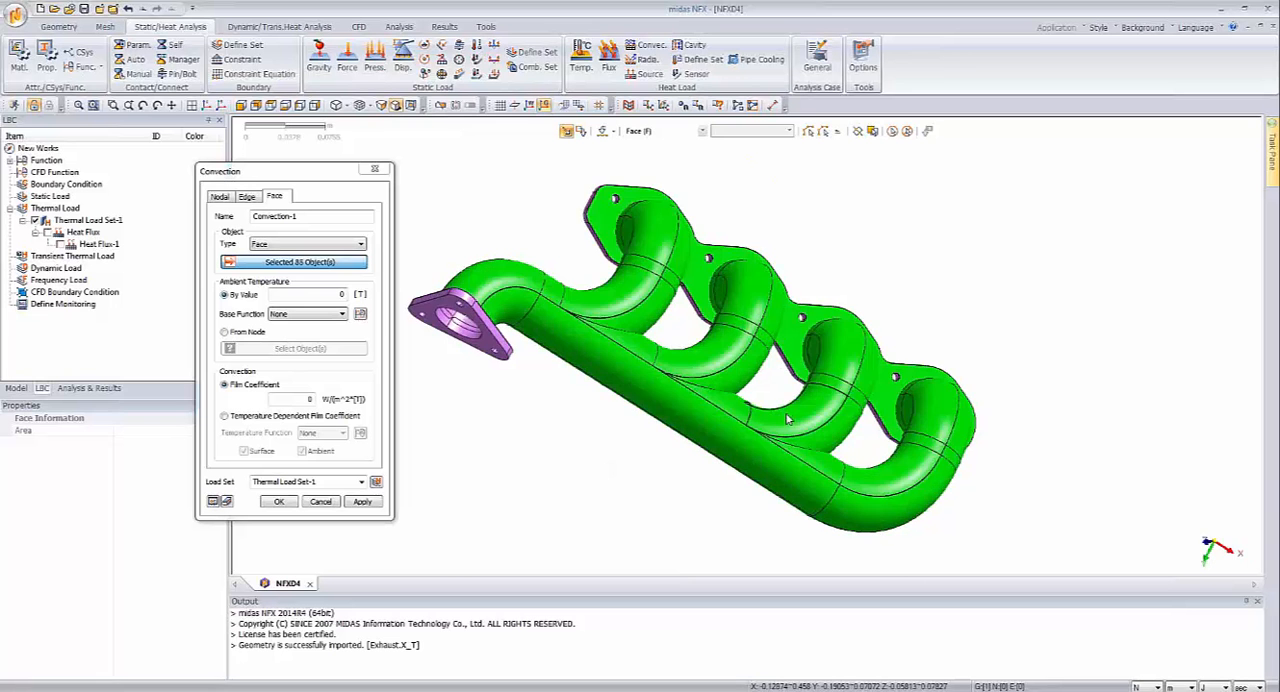
middle_click_drag(932, 281, 924, 235)
left_click(823, 287)
Step: Inspect the selected exterior faces around the runners, the collector and both flanges
scroll(924, 235, "up", 1)
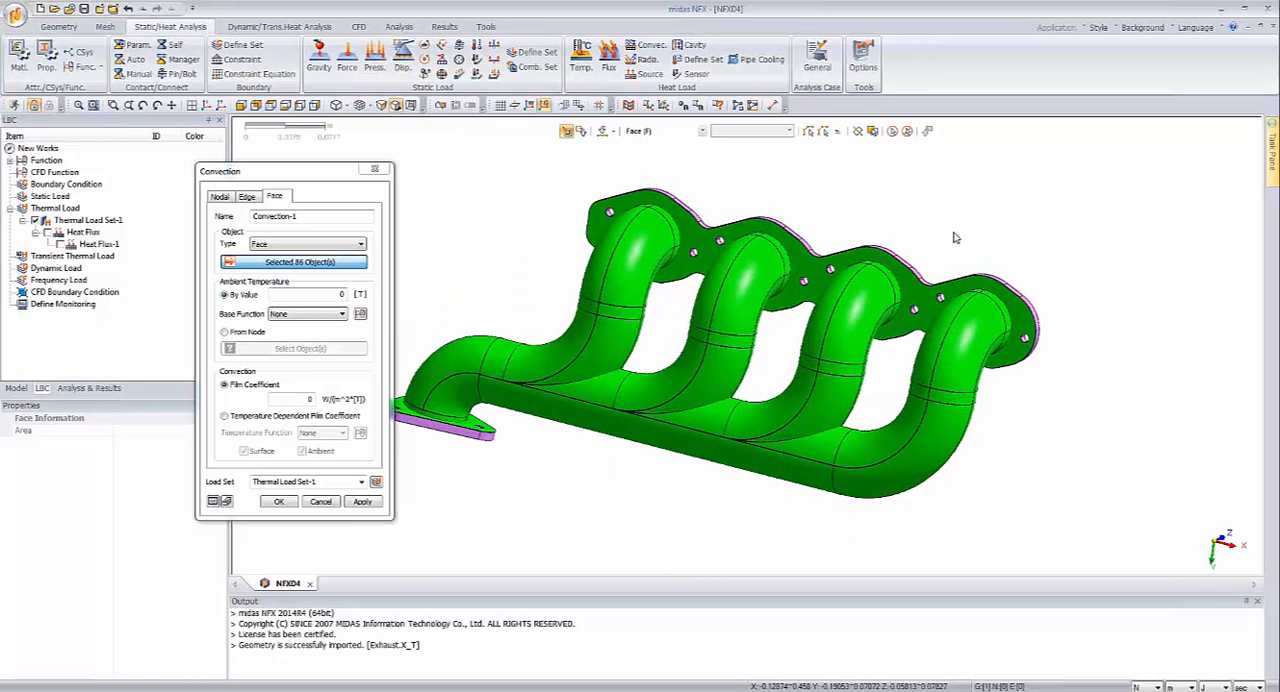
scroll(943, 262, "up", 1)
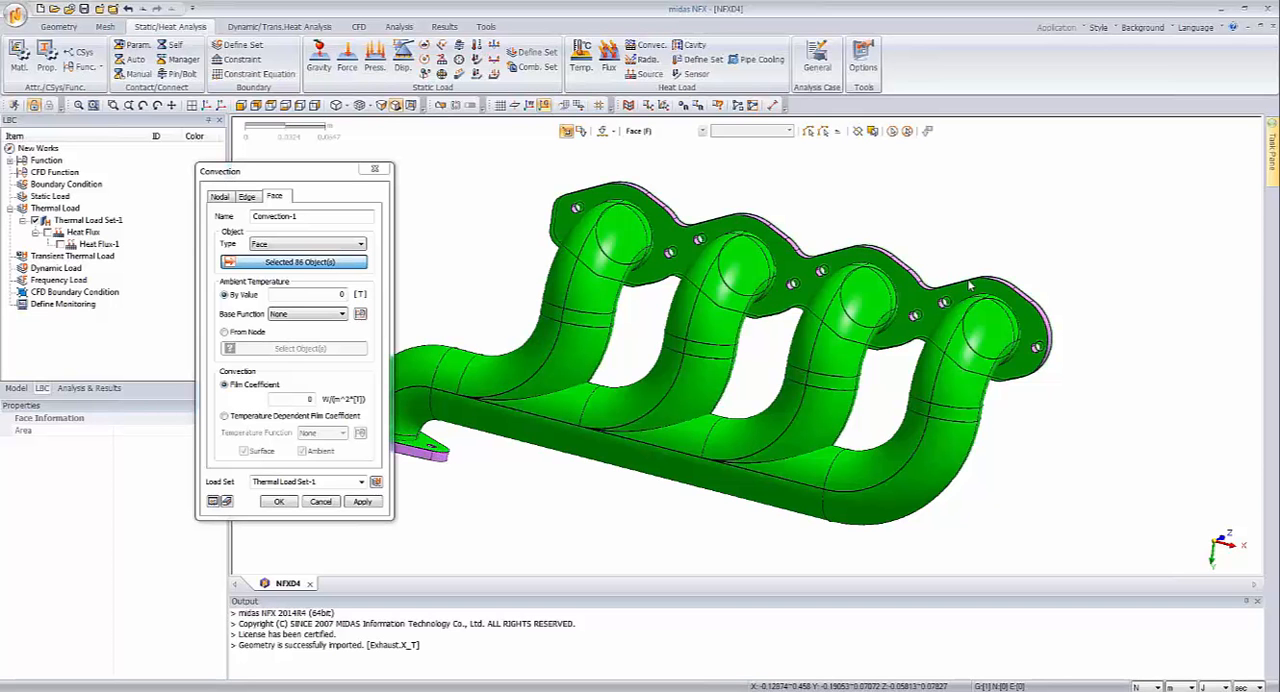
scroll(969, 287, "up", 1)
scroll(945, 238, "up", 2)
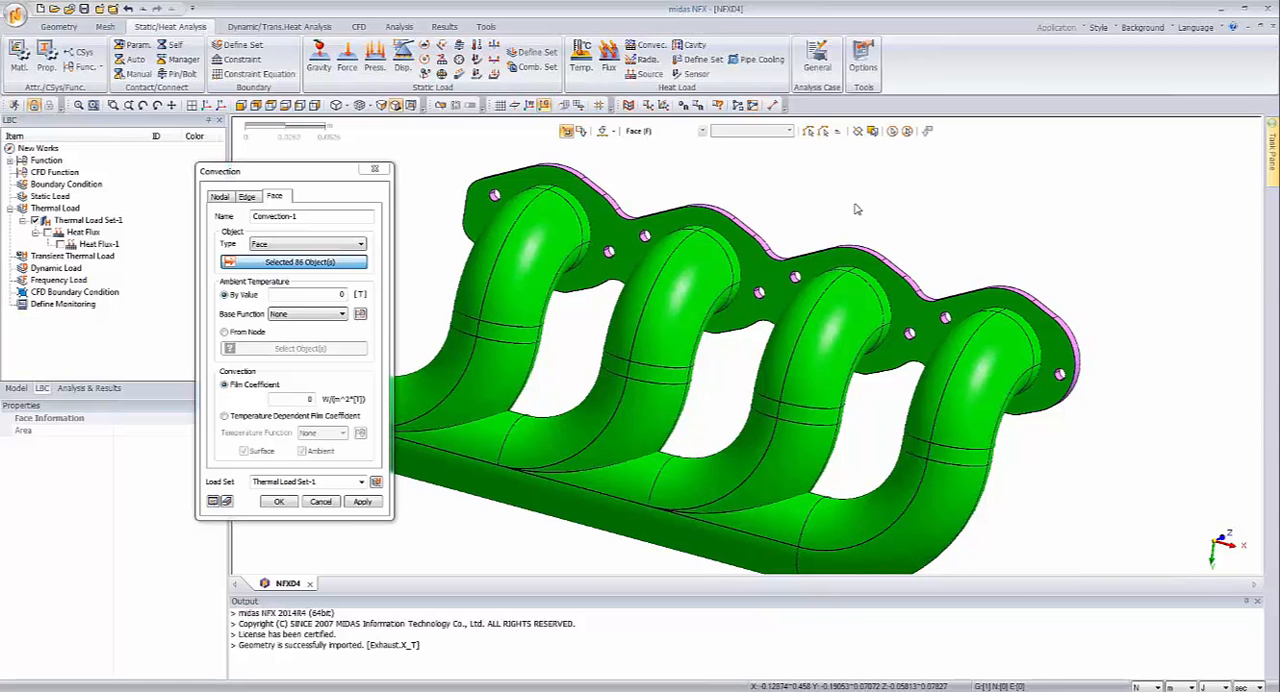
scroll(856, 209, "down", 3)
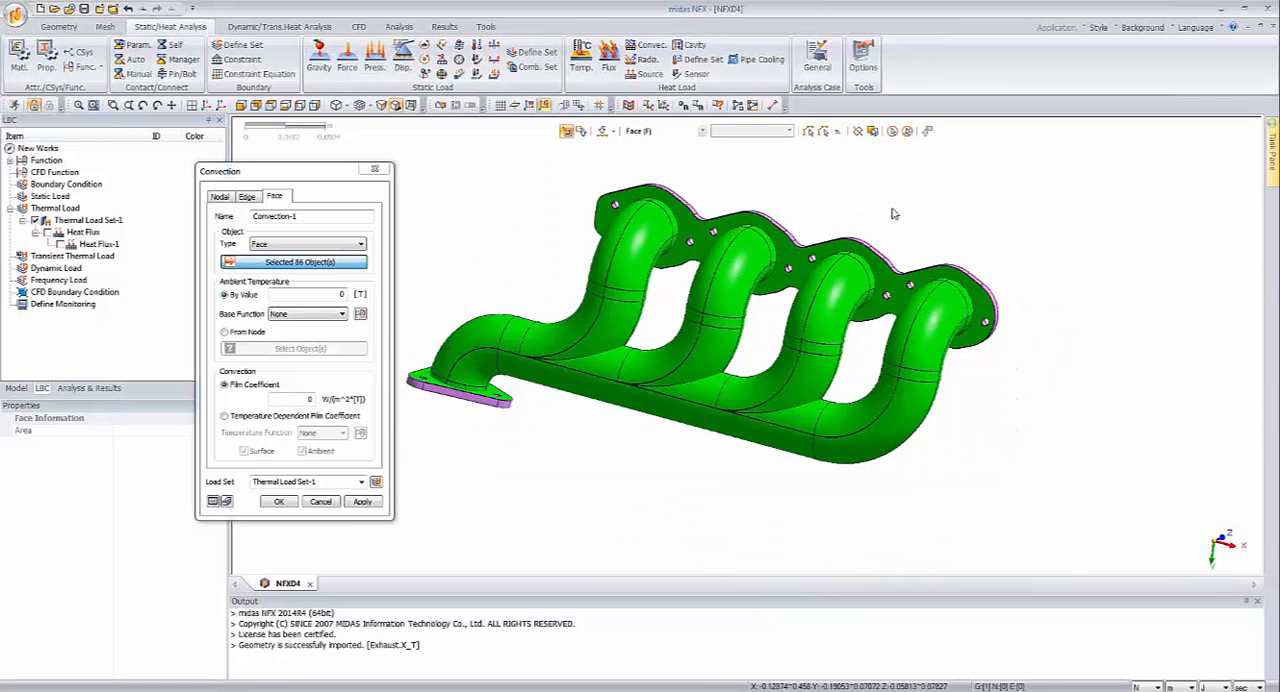
middle_click_drag(894, 213, 966, 234)
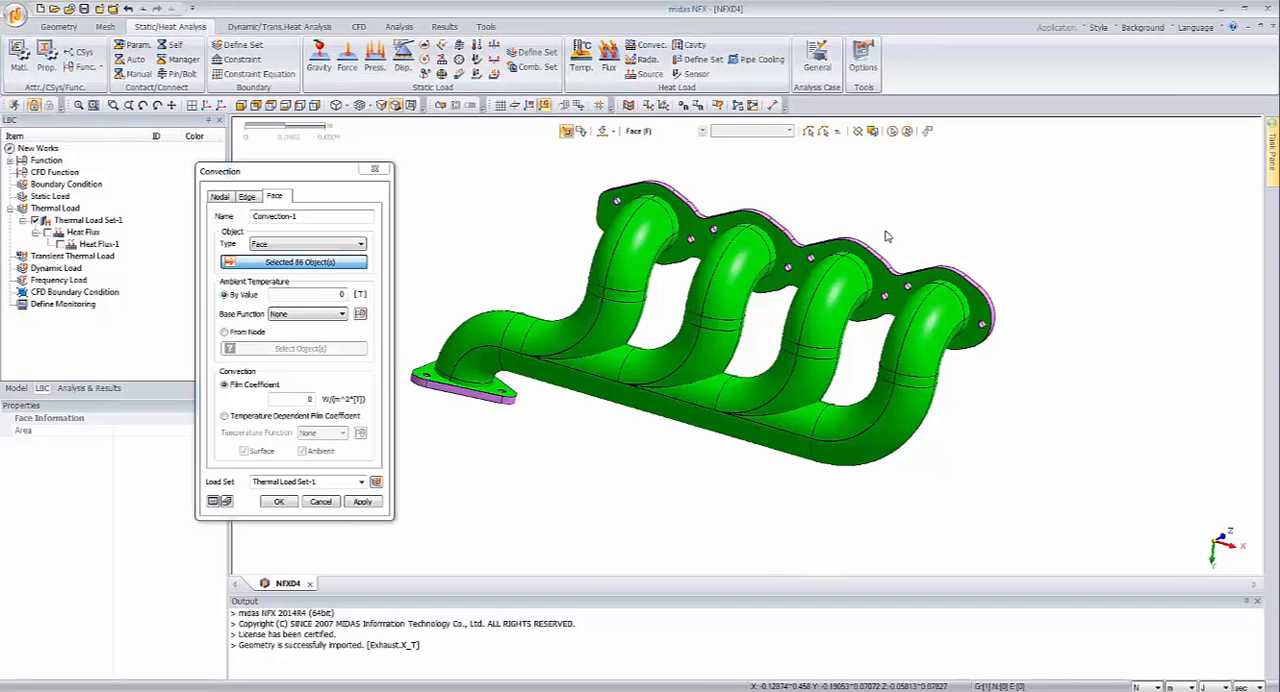
mouse_move(940, 236)
middle_mouse_down()
mouse_move(924, 230)
mouse_move(850, 429)
mouse_move(770, 440)
middle_mouse_up()
Step: Set the film coefficient to 110 W/(m^2*[T]) and create the convection load in Thermal Load Set-1
double_click(305, 398)
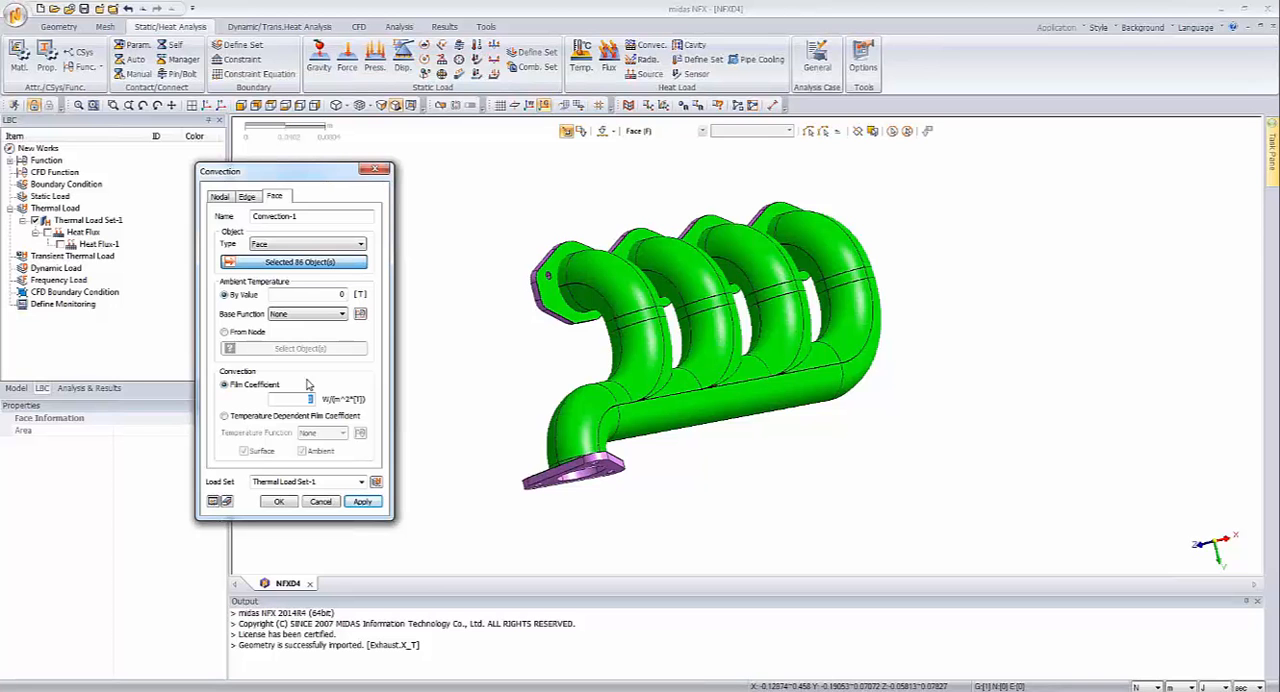
type("15")
type("0")
double_click(305, 399)
left_click(293, 400)
left_click(283, 502)
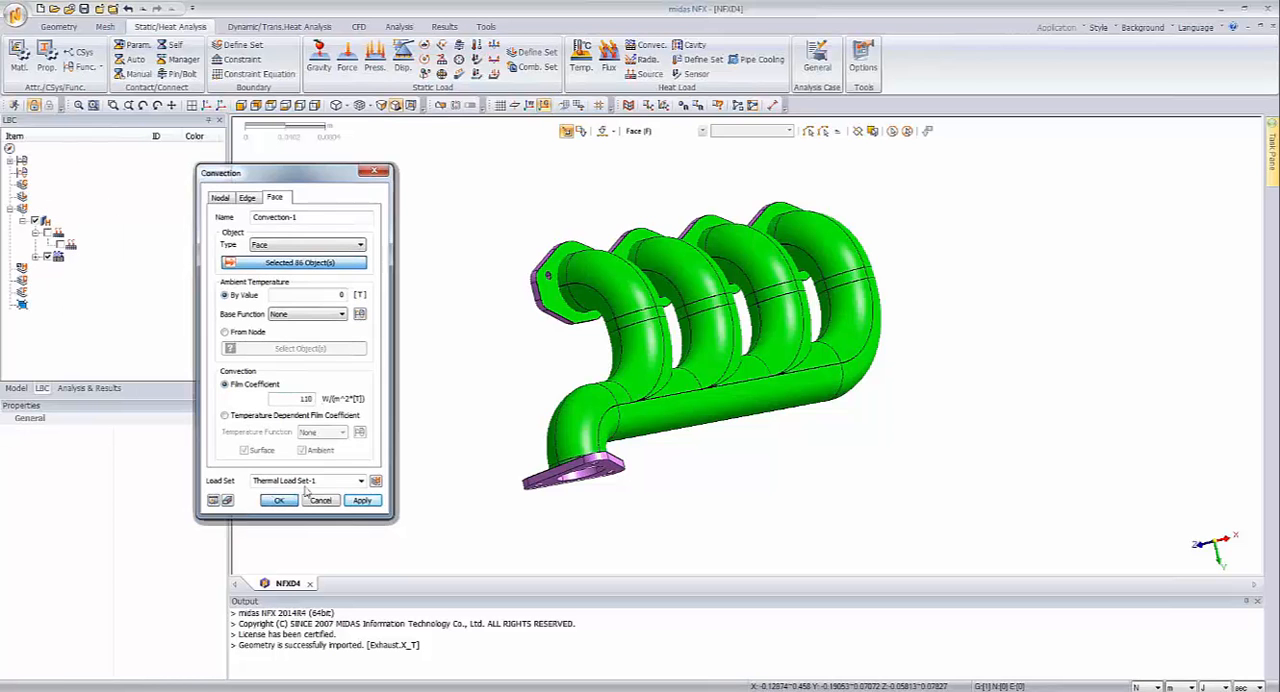
Step: Start automatic 3D solid mesh generation and choose the High Speed Tetra Mesher
middle_click_drag(700, 440, 206, 171)
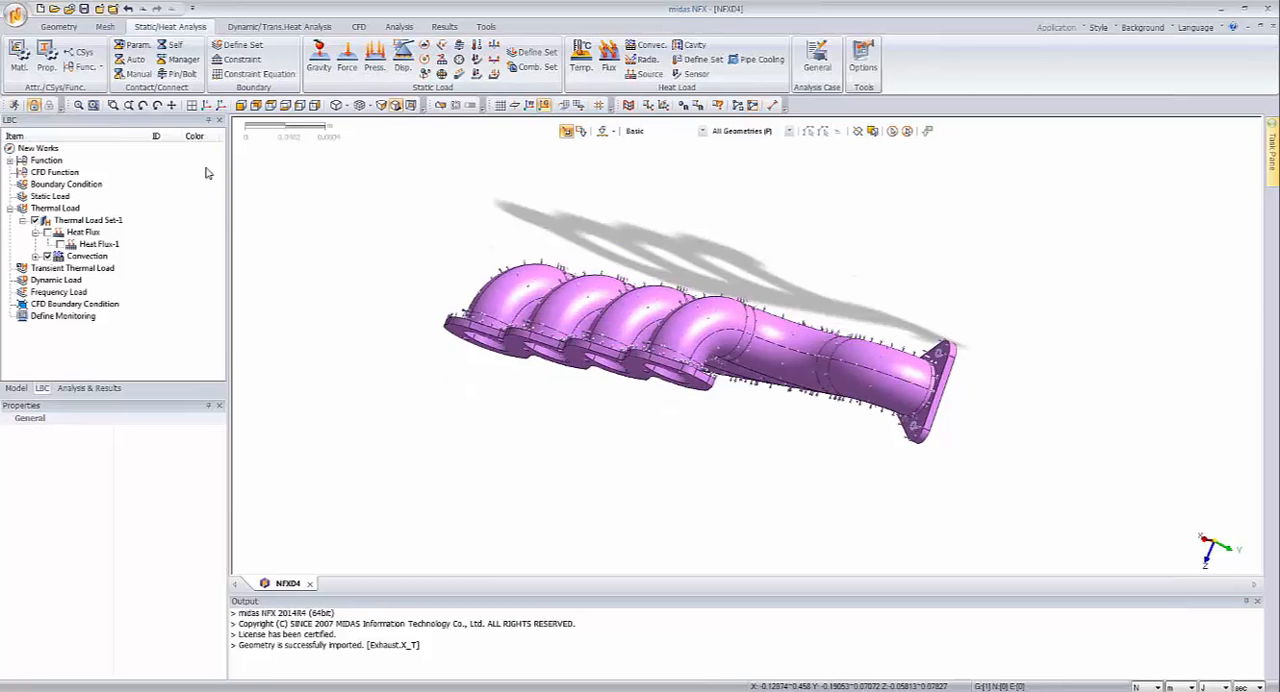
left_click(106, 27)
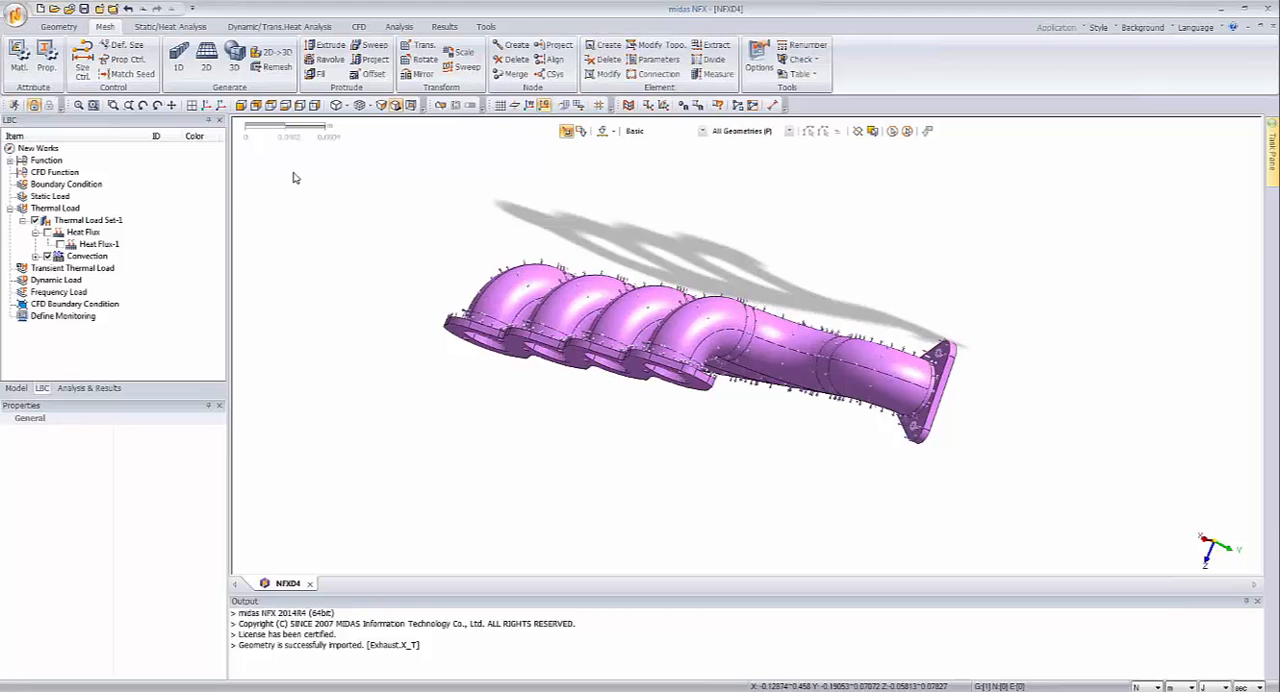
mouse_move(309, 197)
middle_mouse_down()
mouse_move(320, 225)
mouse_move(315, 215)
middle_mouse_up()
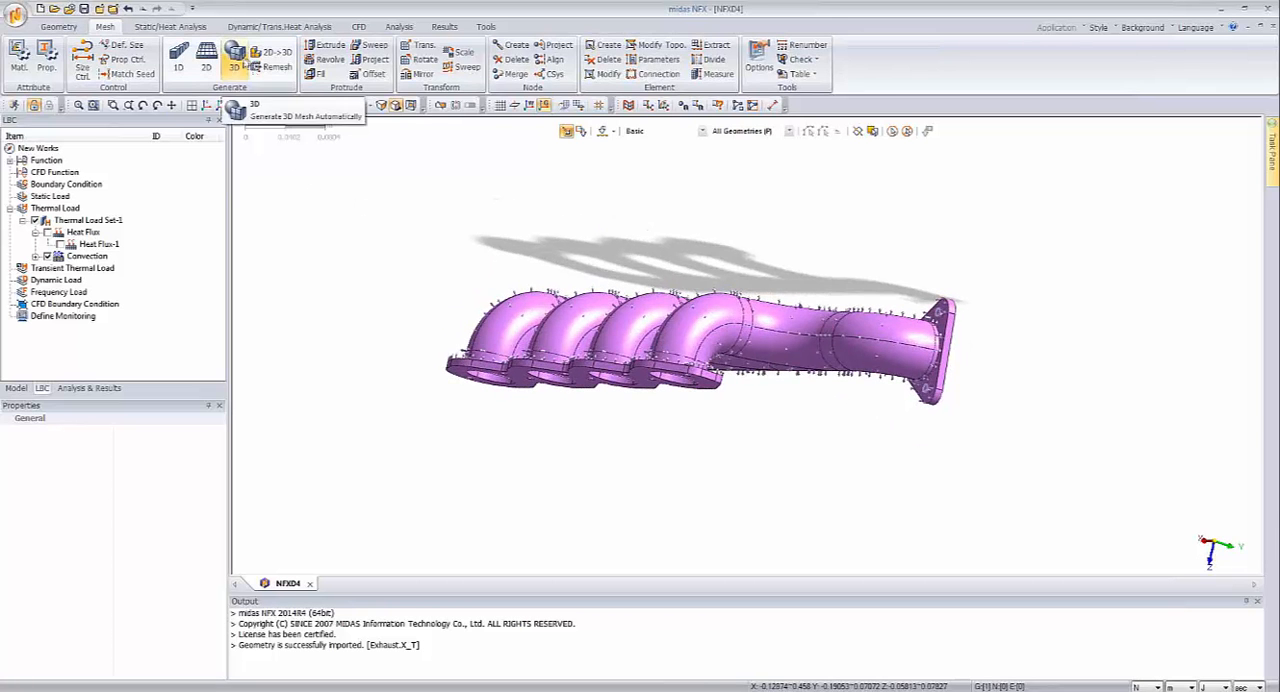
left_click(236, 60)
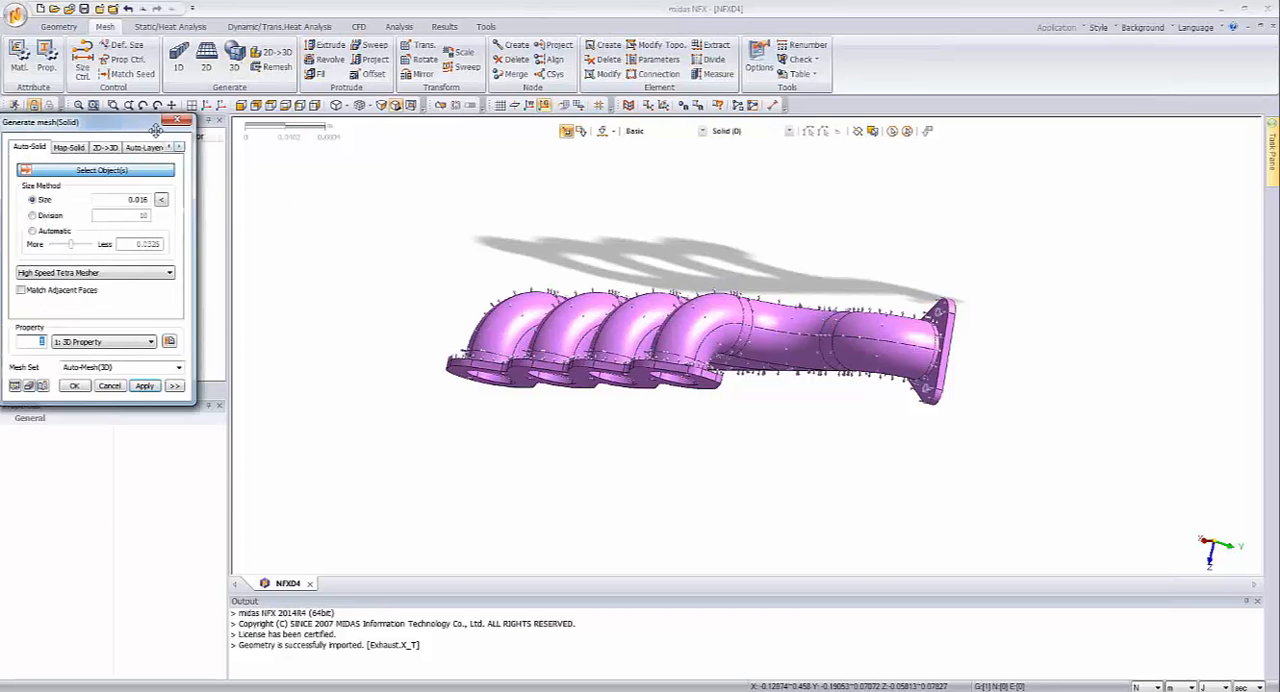
left_click_drag(157, 130, 353, 196)
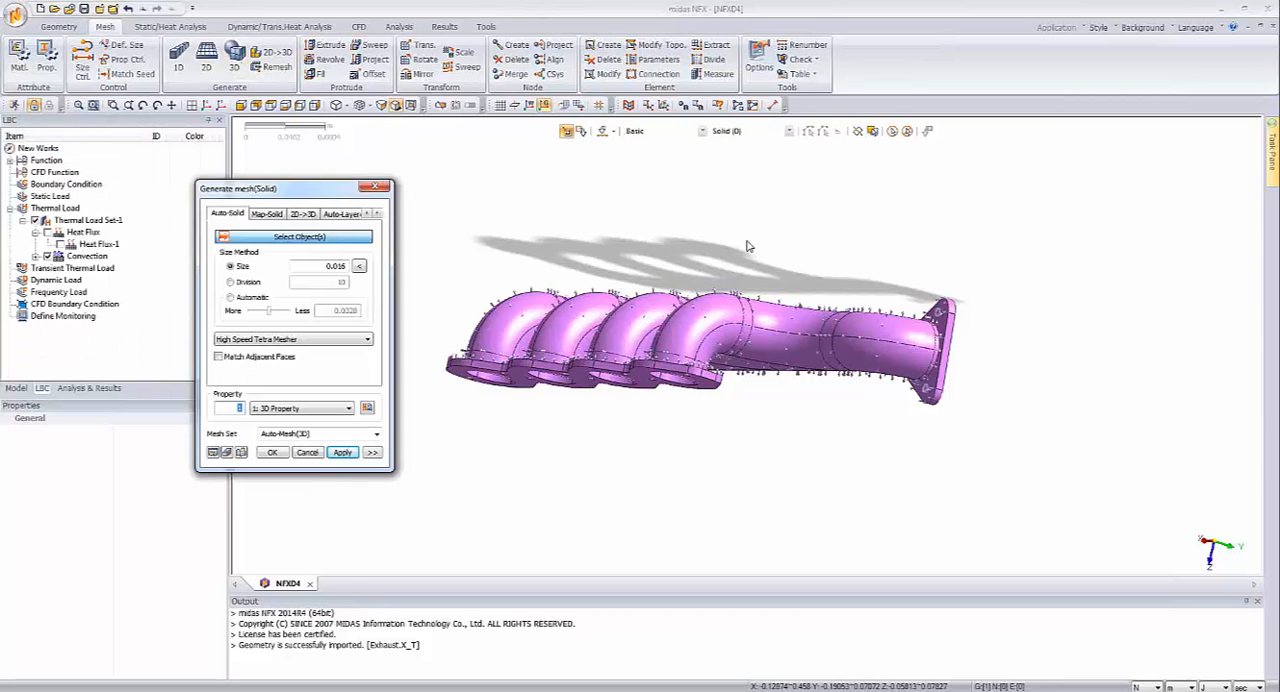
middle_click_drag(748, 246, 763, 263)
left_click(355, 340)
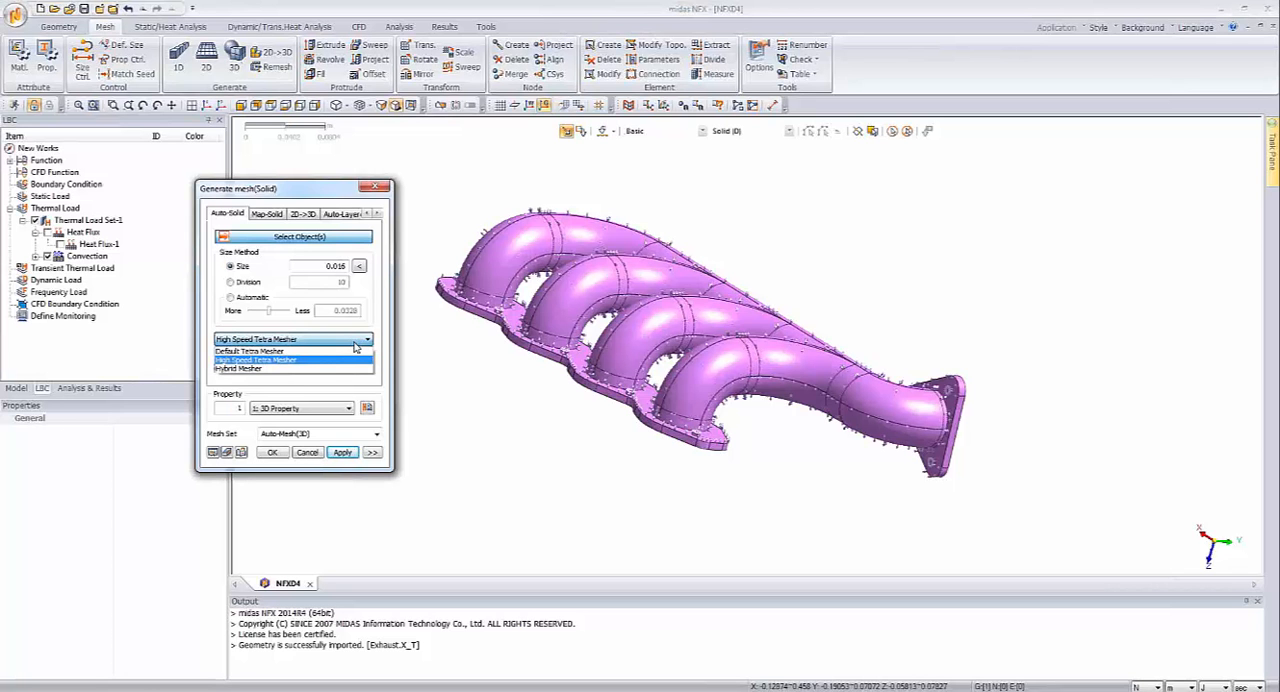
left_click(355, 359)
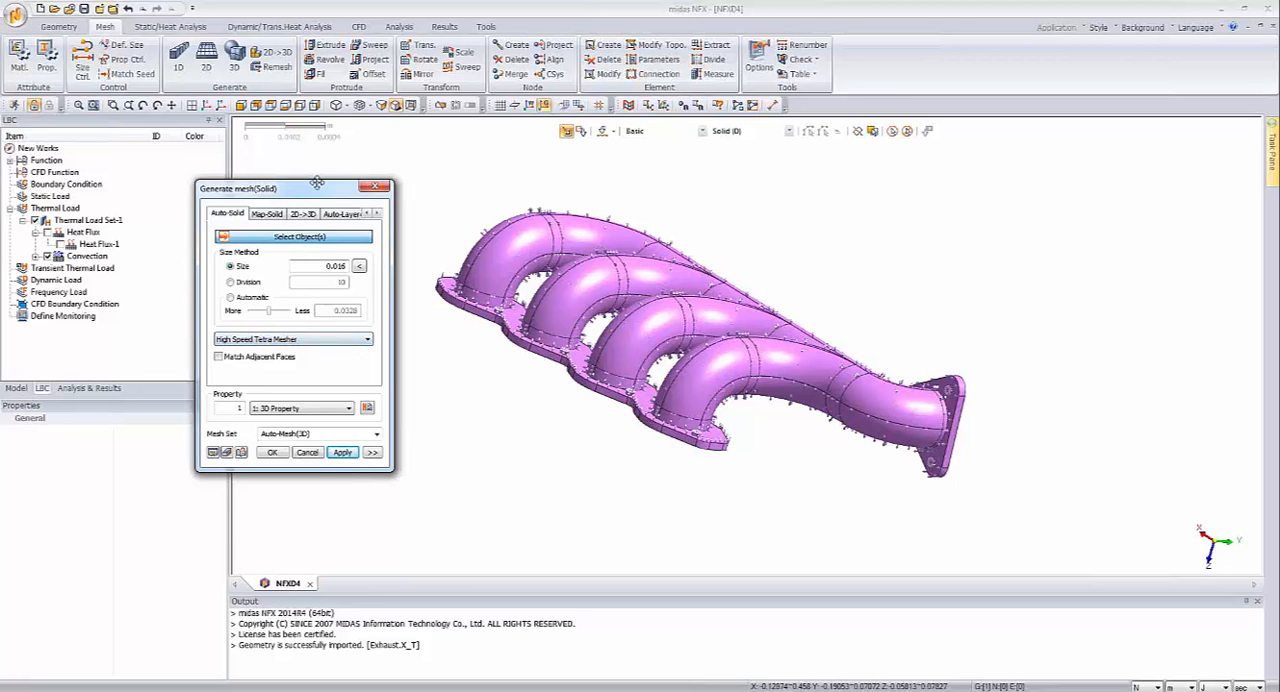
Step: Turn off higher-order elements in the solid mesh's advanced options
mouse_move(316, 184)
left_mouse_down()
mouse_move(288, 178)
mouse_move(303, 171)
left_mouse_up()
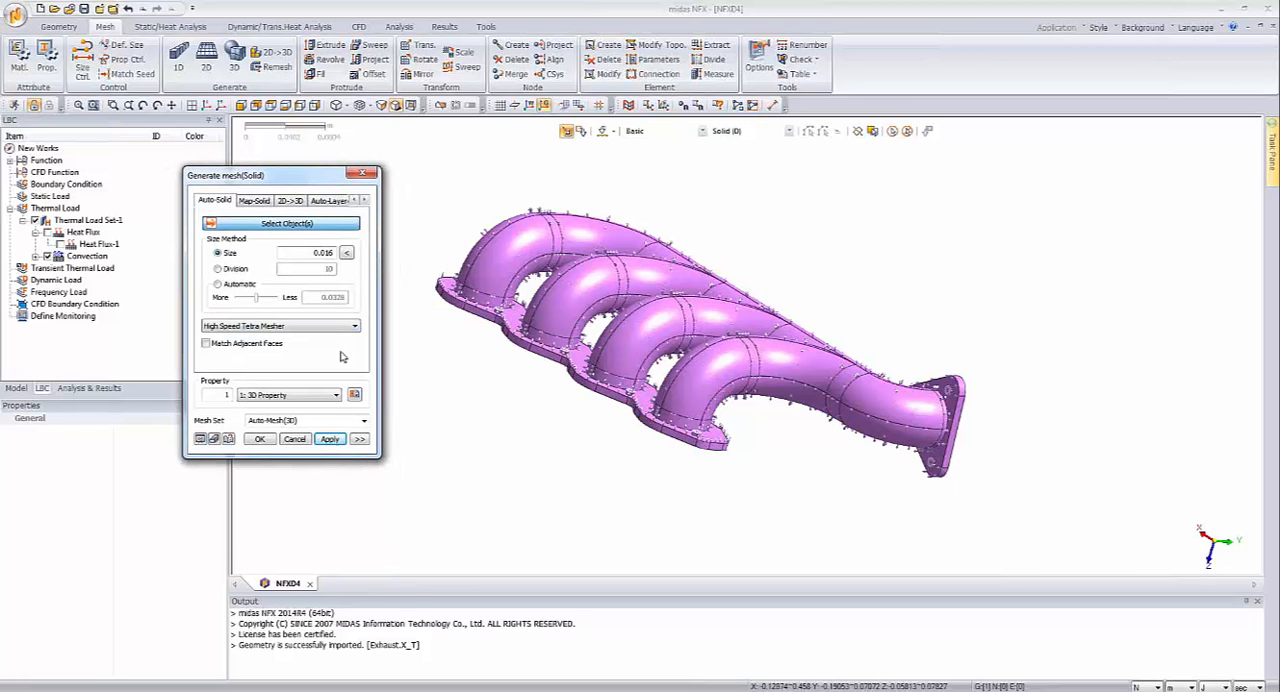
left_click(360, 440)
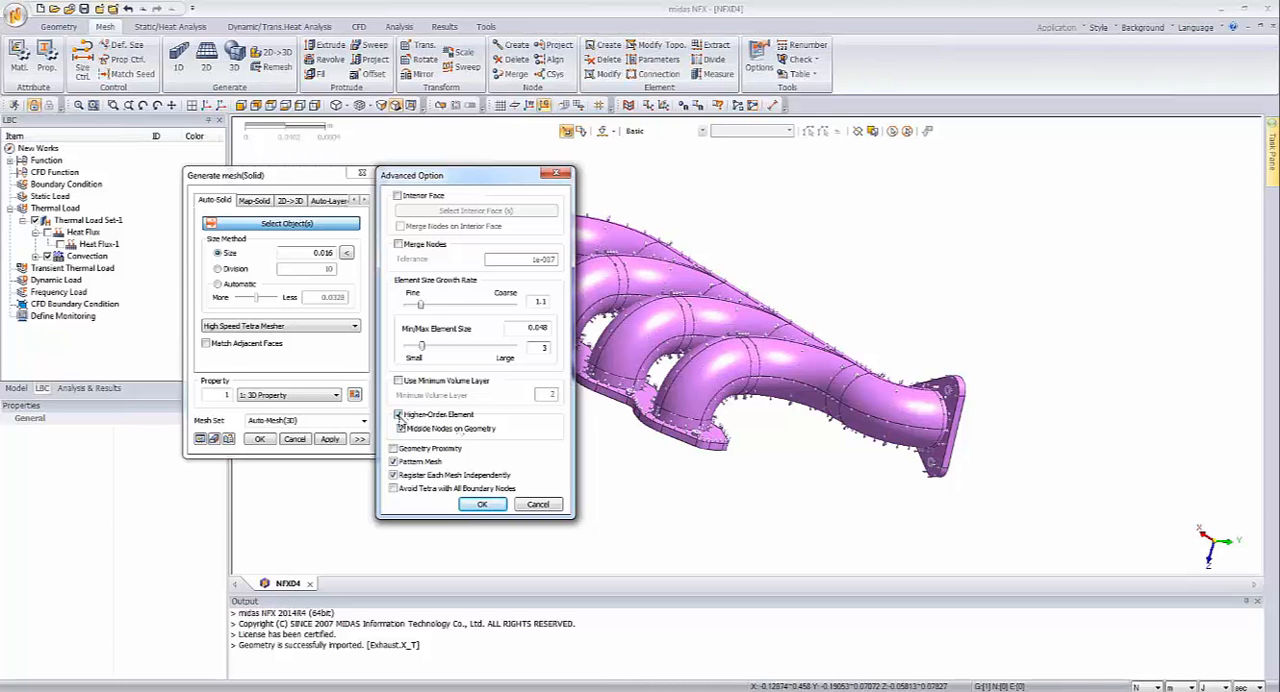
left_click(398, 414)
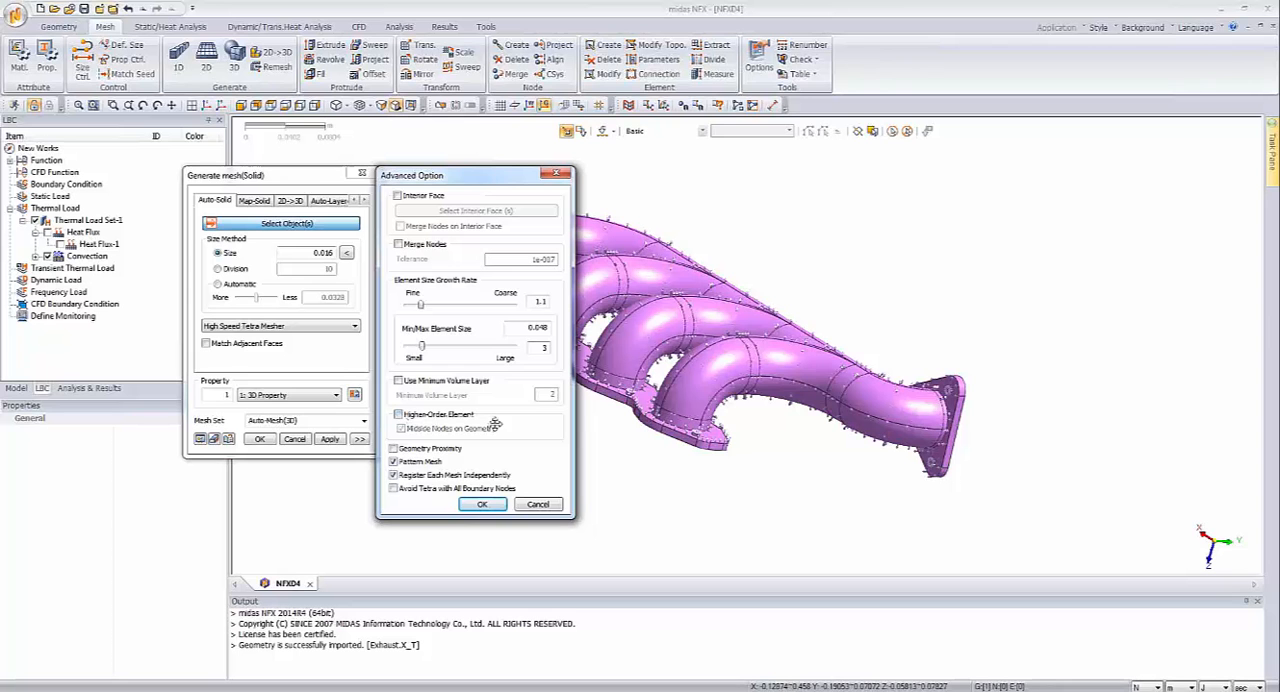
left_click(484, 508)
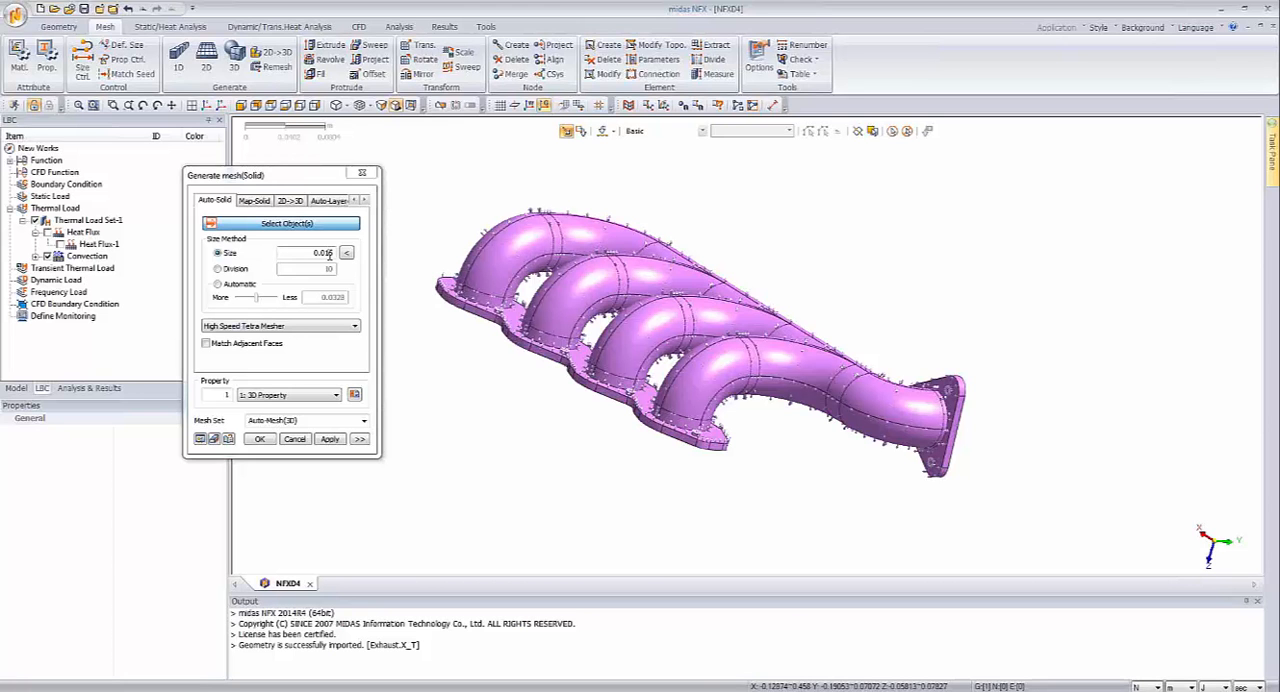
Step: Set the solid mesh element size to 0.01 and name the mesh set Exhaust
left_click_drag(329, 255, 346, 259)
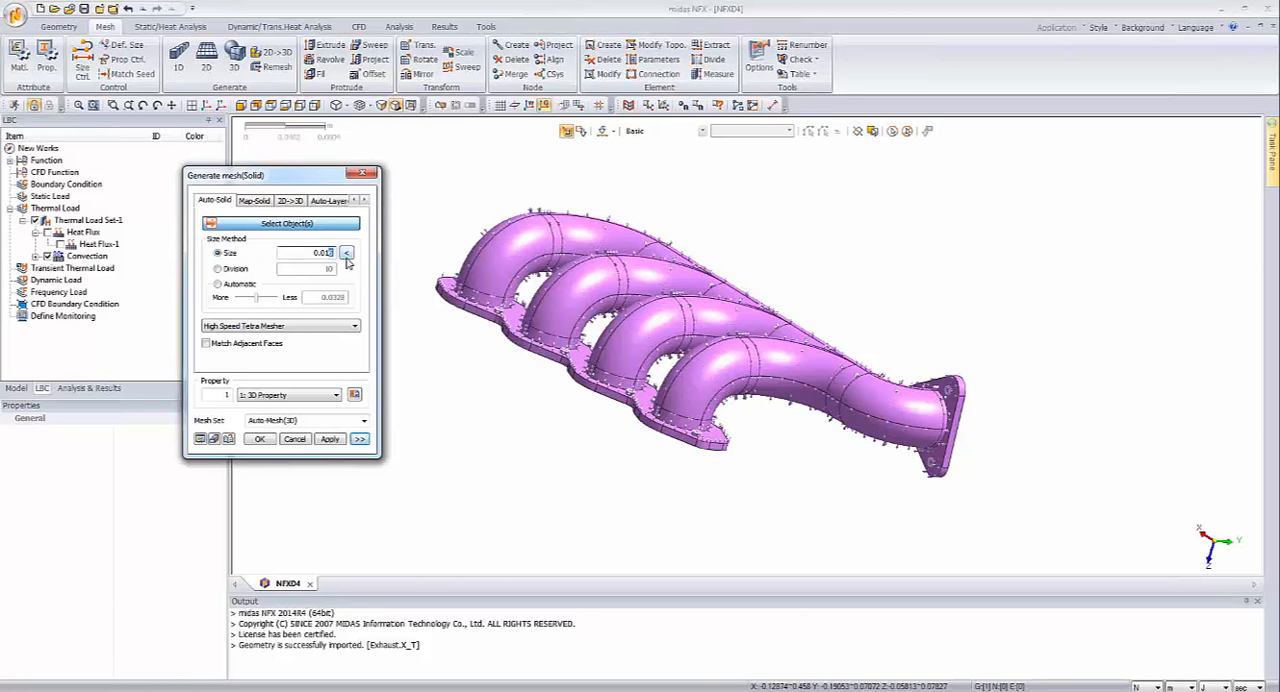
key("BackSpace")
double_click(304, 421)
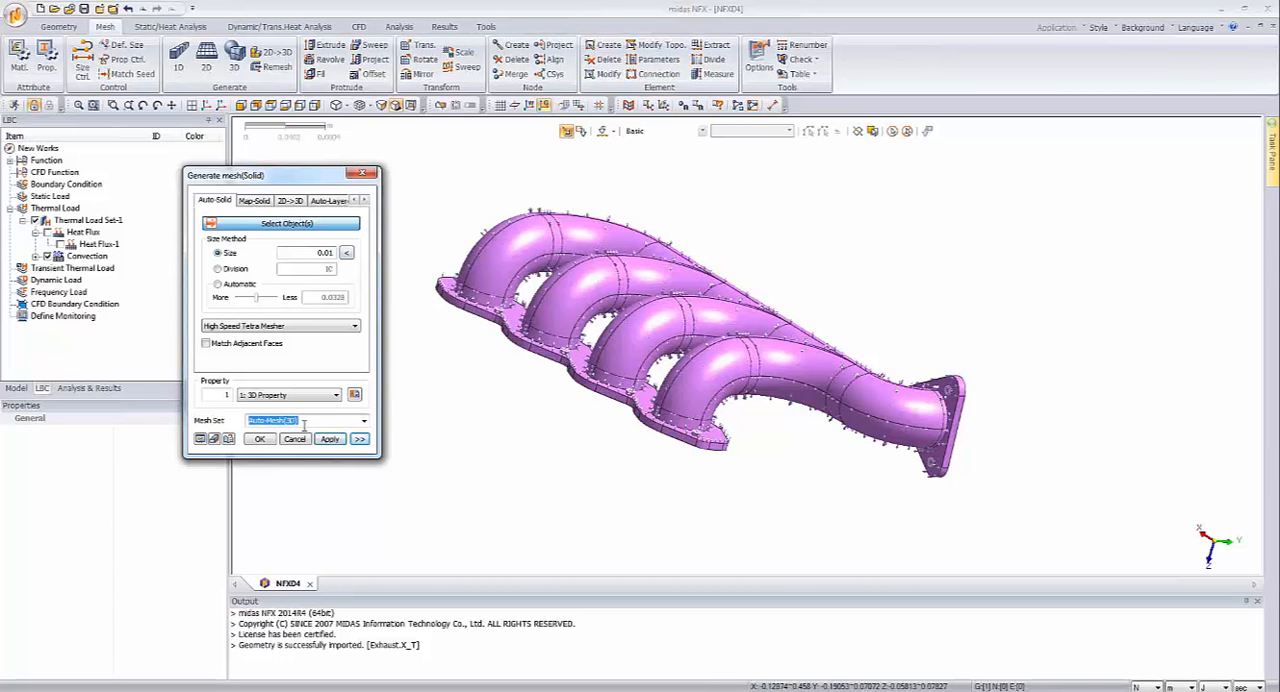
type("Exhaust")
Step: Select the whole manifold solid as the mesh target and generate its 3D mesh
left_click(259, 441)
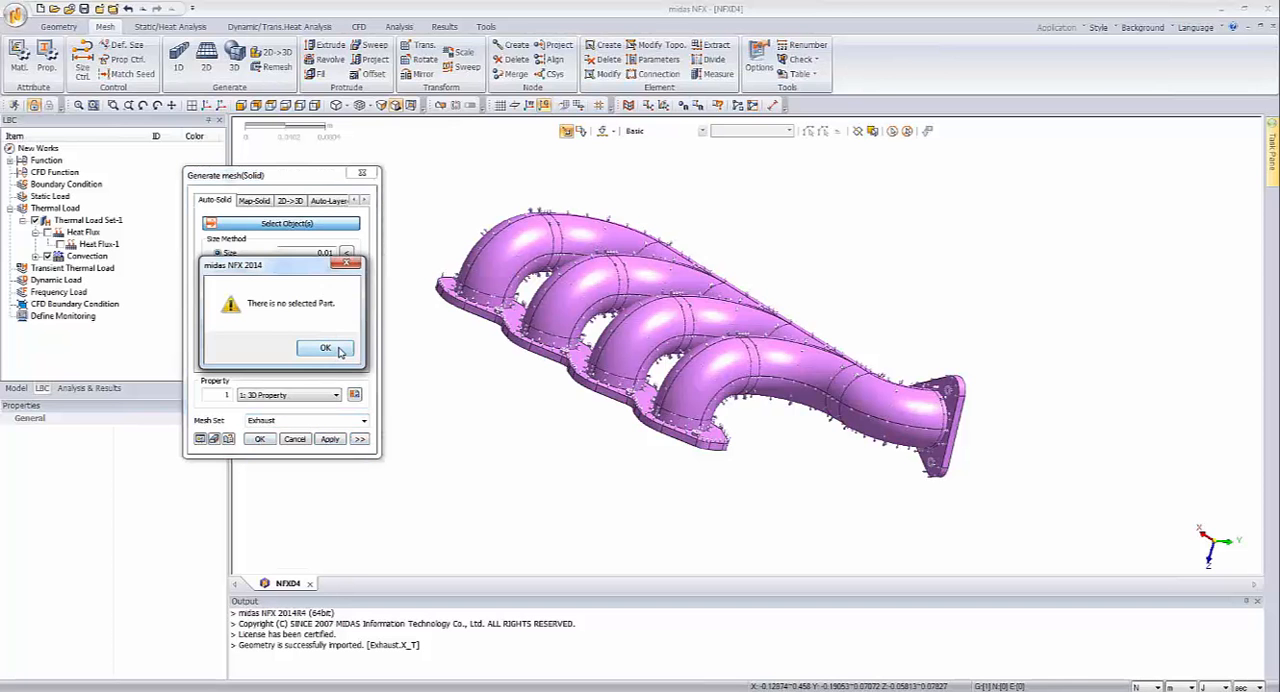
left_click(325, 348)
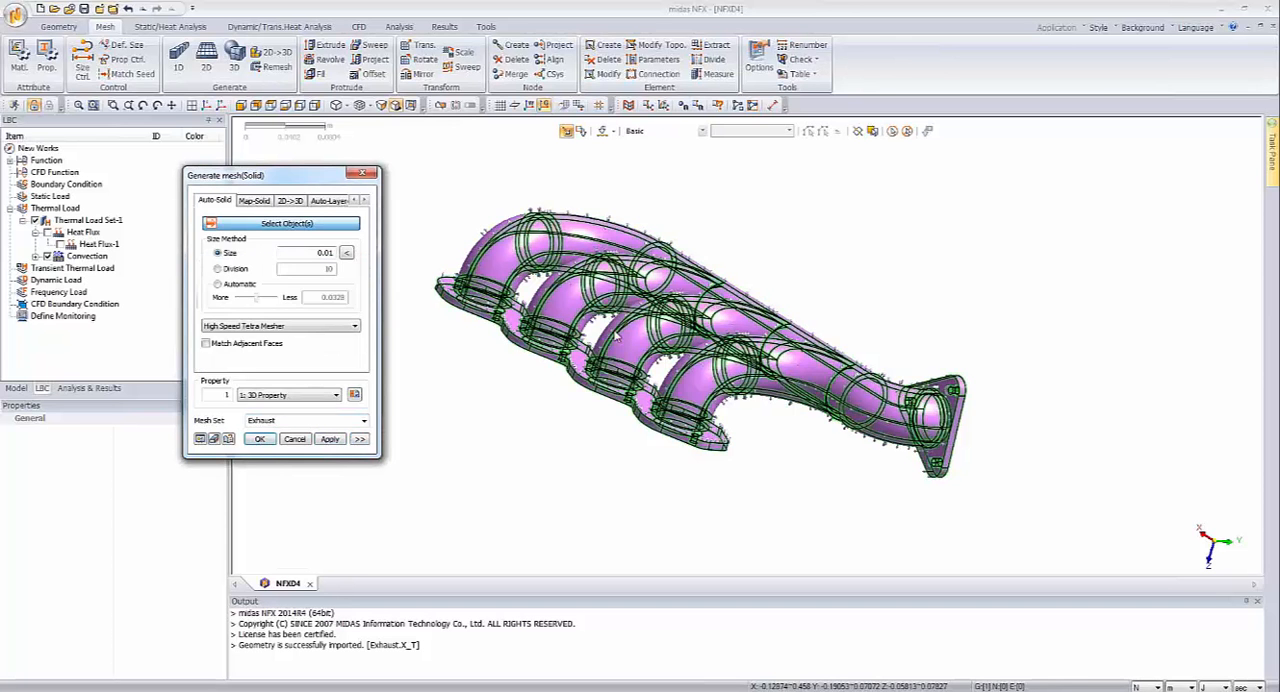
left_click(261, 443)
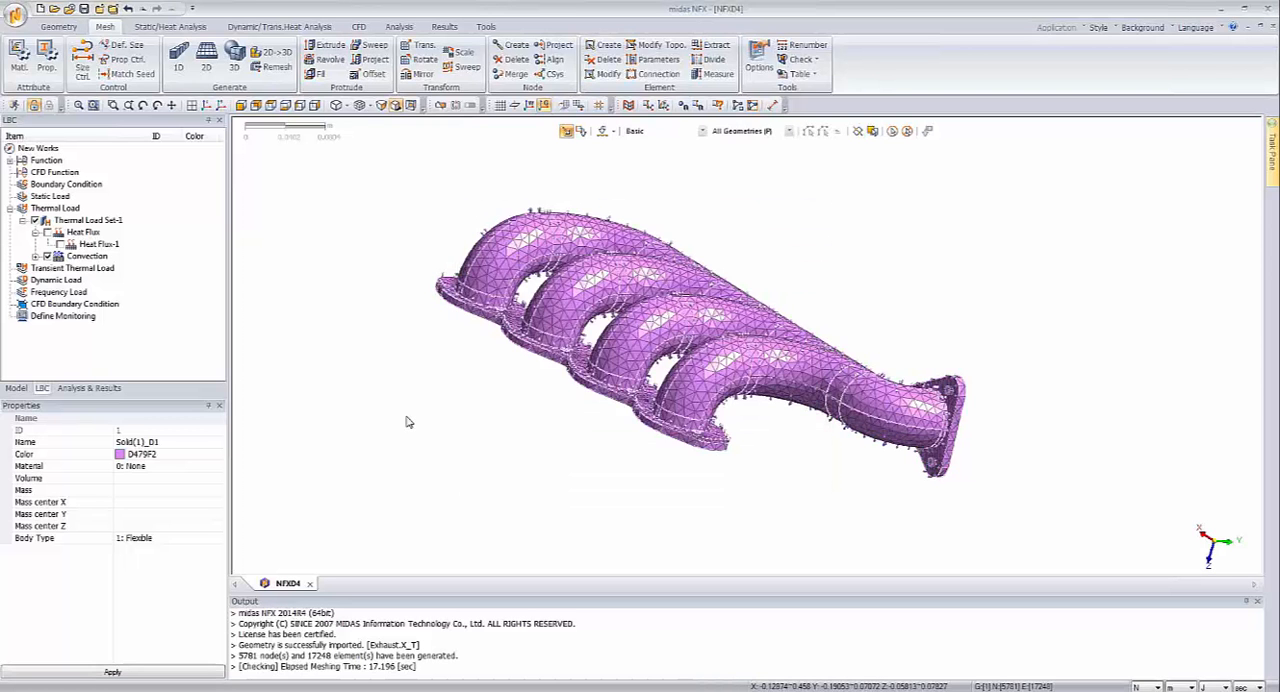
Step: Inspect the generated mesh on the runners, the collector and the undersides of the flanges
middle_click_drag(480, 422, 496, 440)
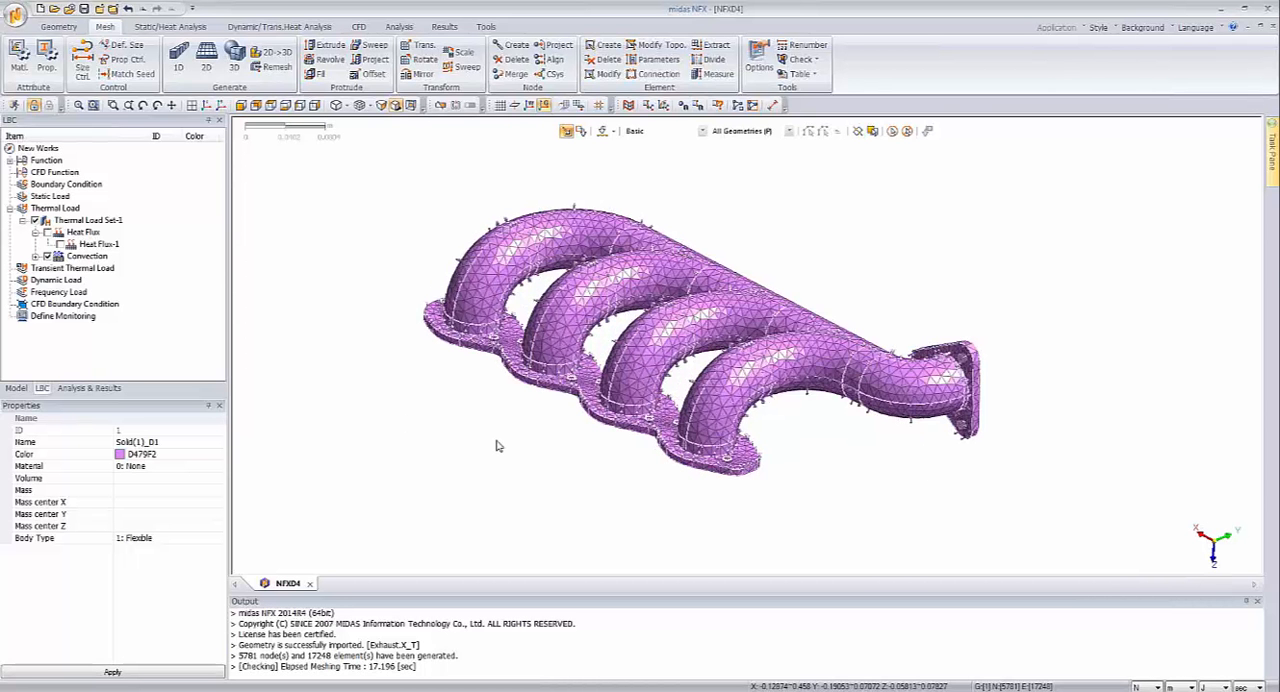
middle_click_drag(497, 446, 607, 461)
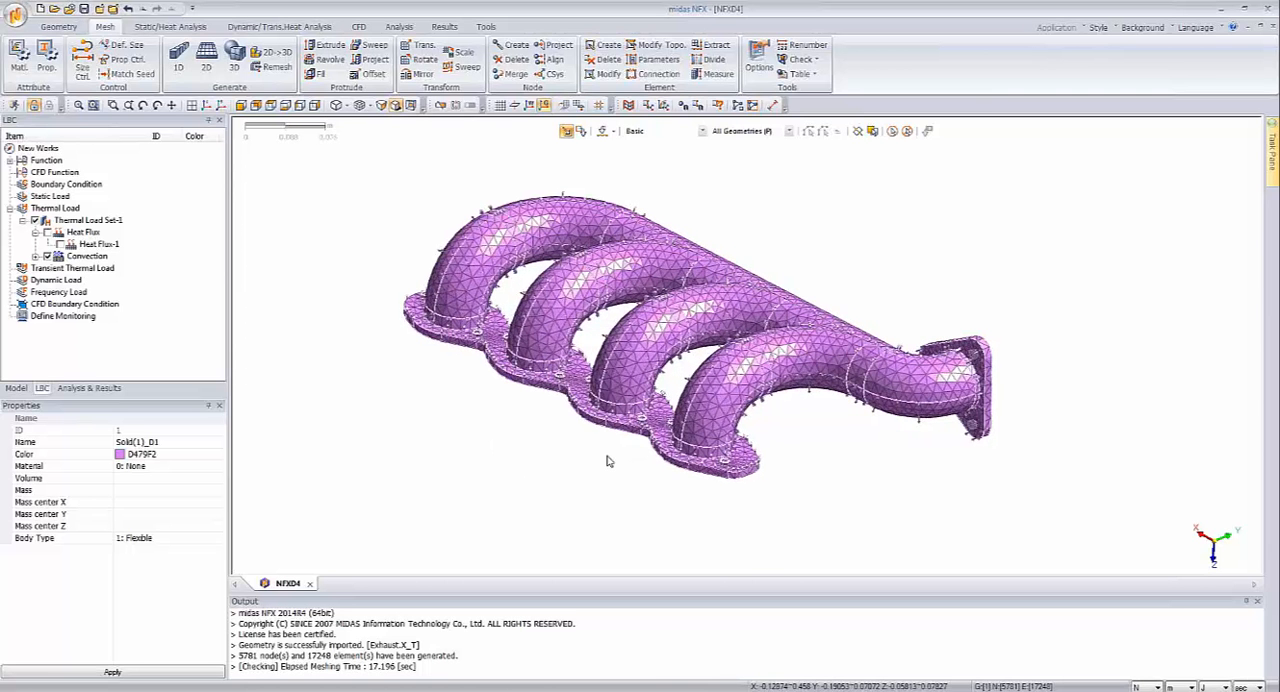
scroll(607, 461, "up", 1)
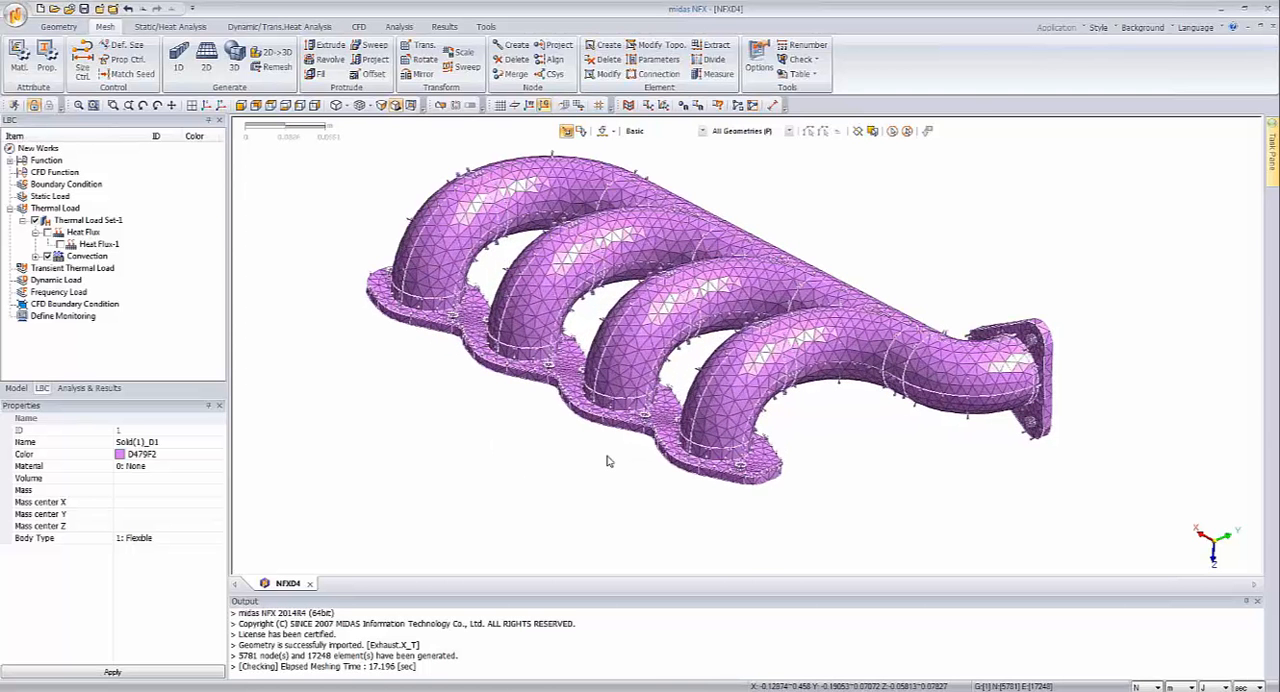
scroll(607, 461, "up", 1)
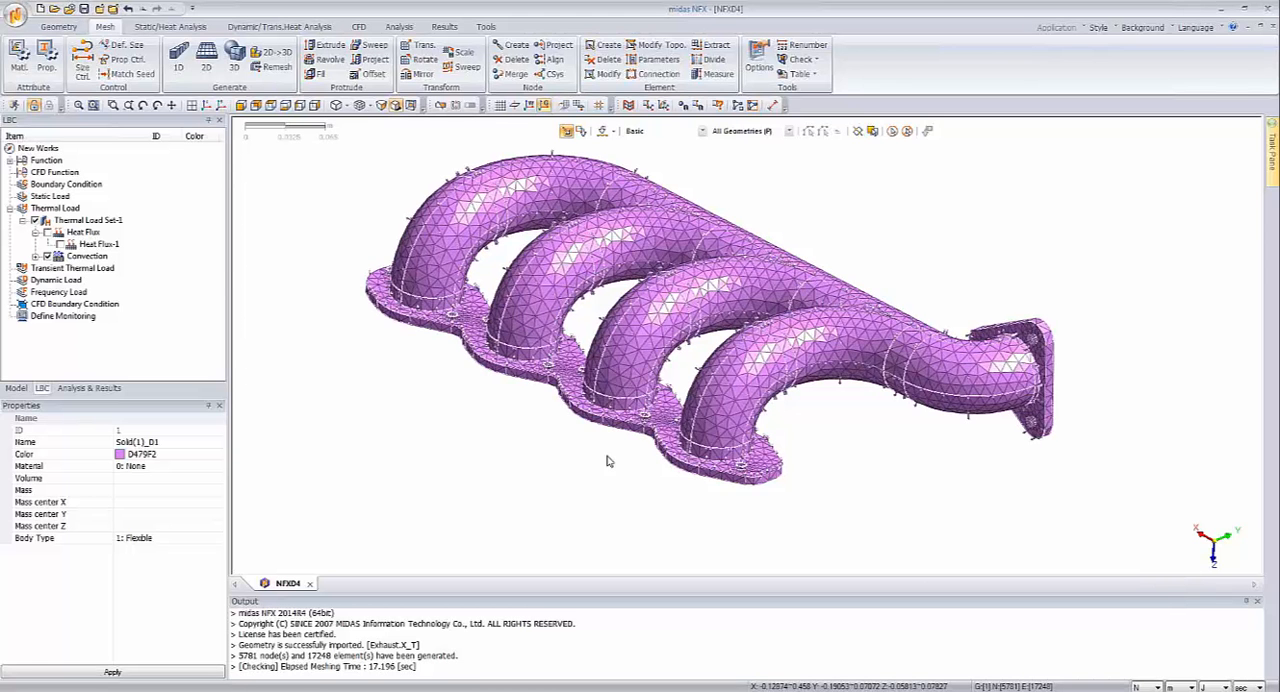
mouse_move(607, 461)
middle_mouse_down()
mouse_move(621, 459)
mouse_move(528, 499)
mouse_move(530, 532)
mouse_move(540, 460)
mouse_move(260, 440)
middle_mouse_up()
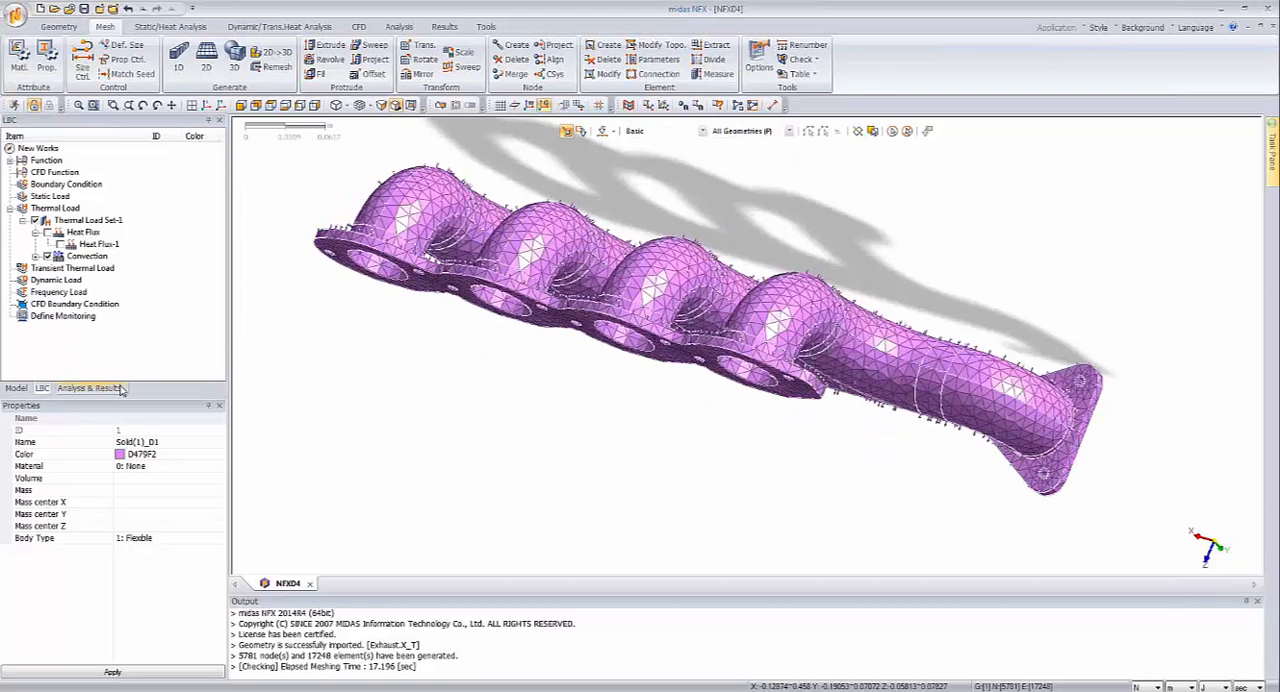
Step: Start a new analysis case and set its solution type to Nonlinear Steady Heat Transfer
left_click(89, 387)
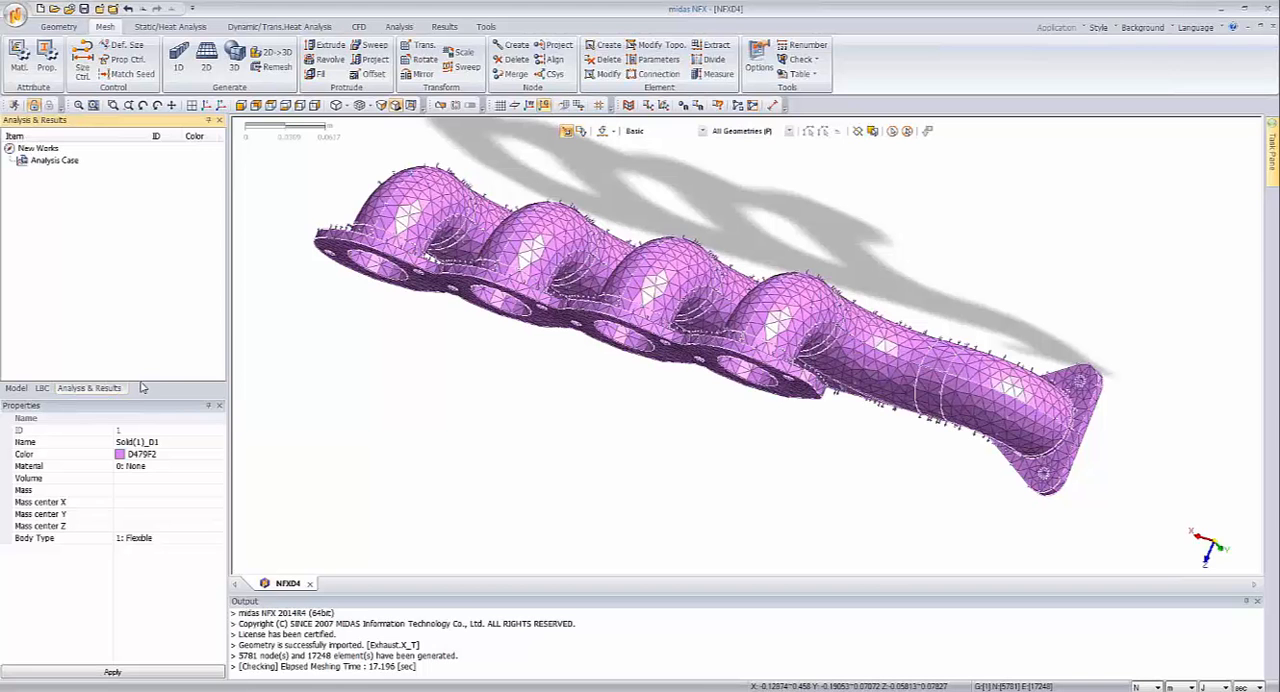
left_click(57, 164)
right_click(57, 164)
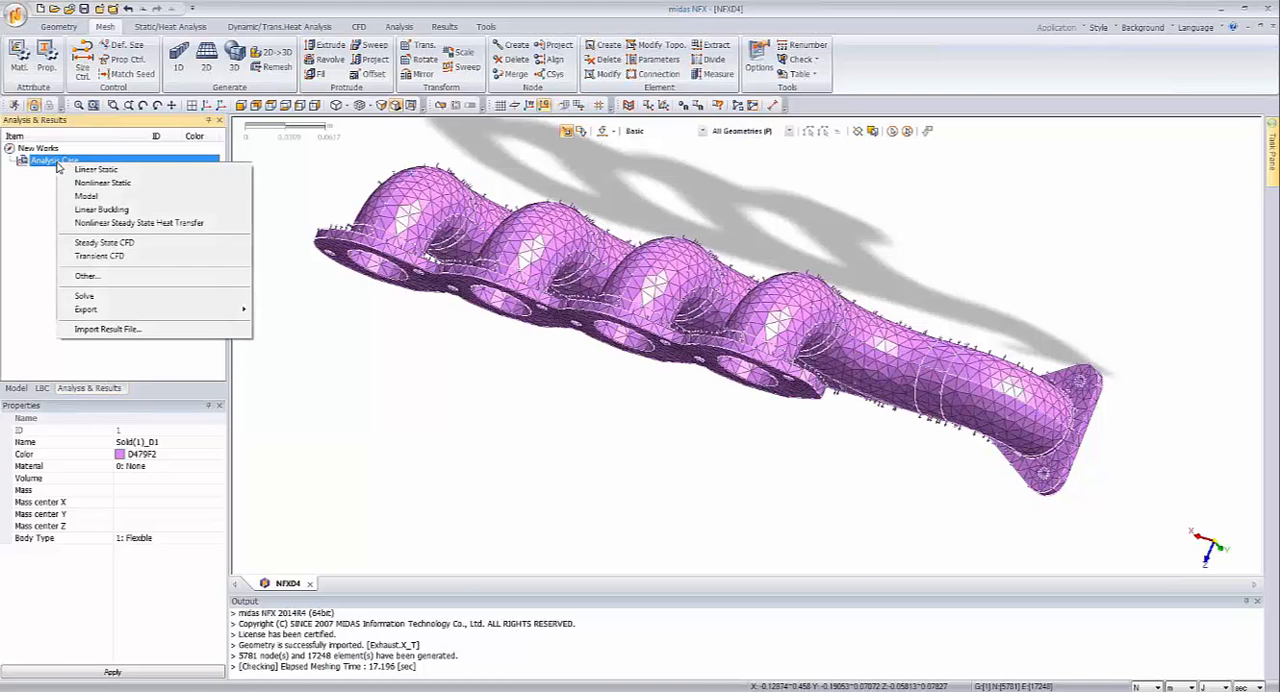
left_click(103, 278)
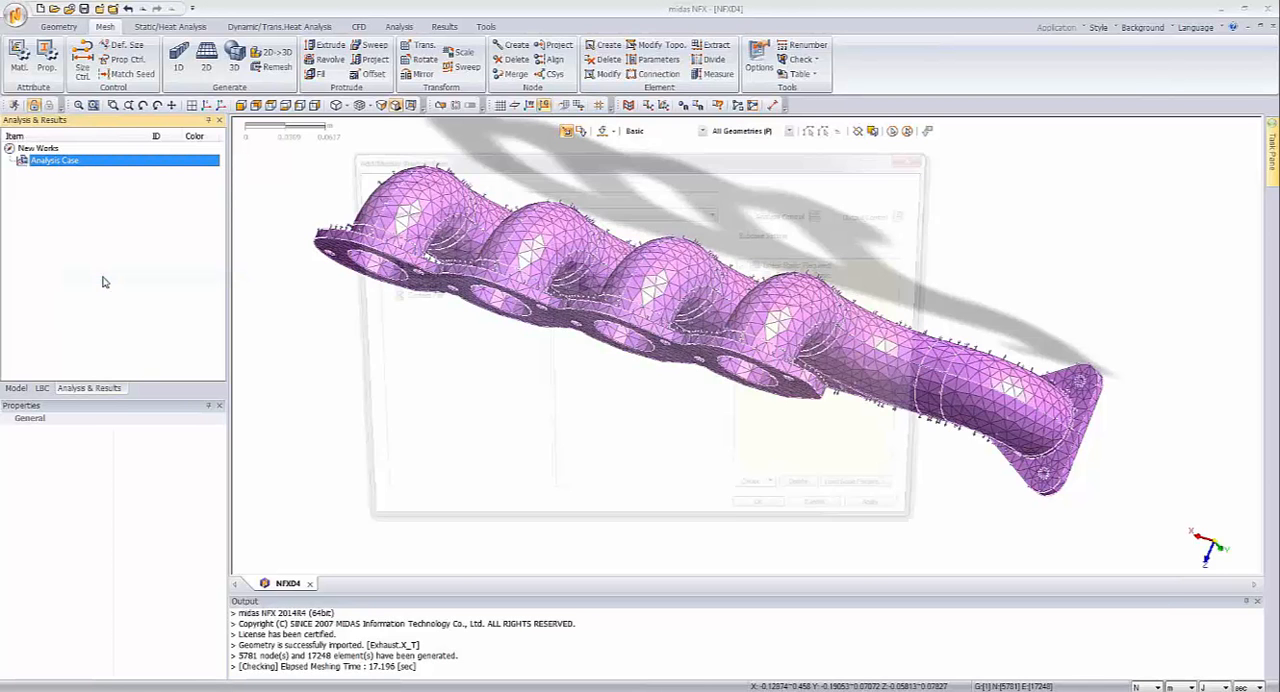
left_click(463, 212)
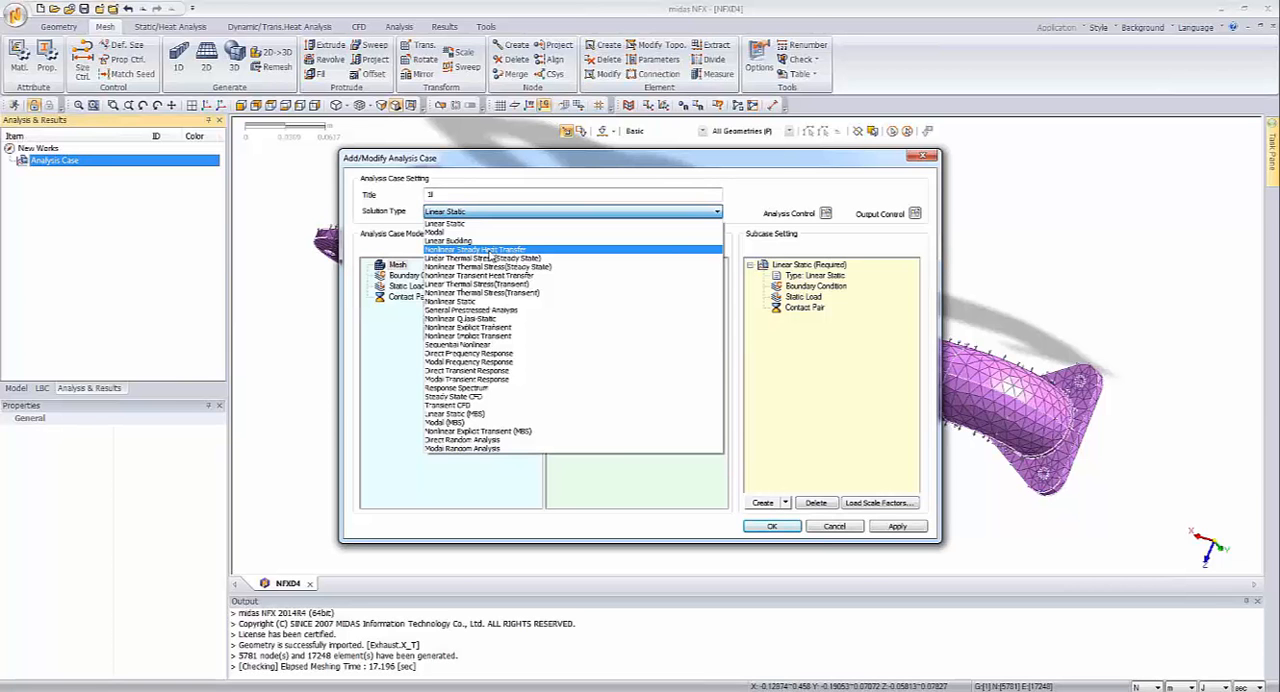
left_click(490, 250)
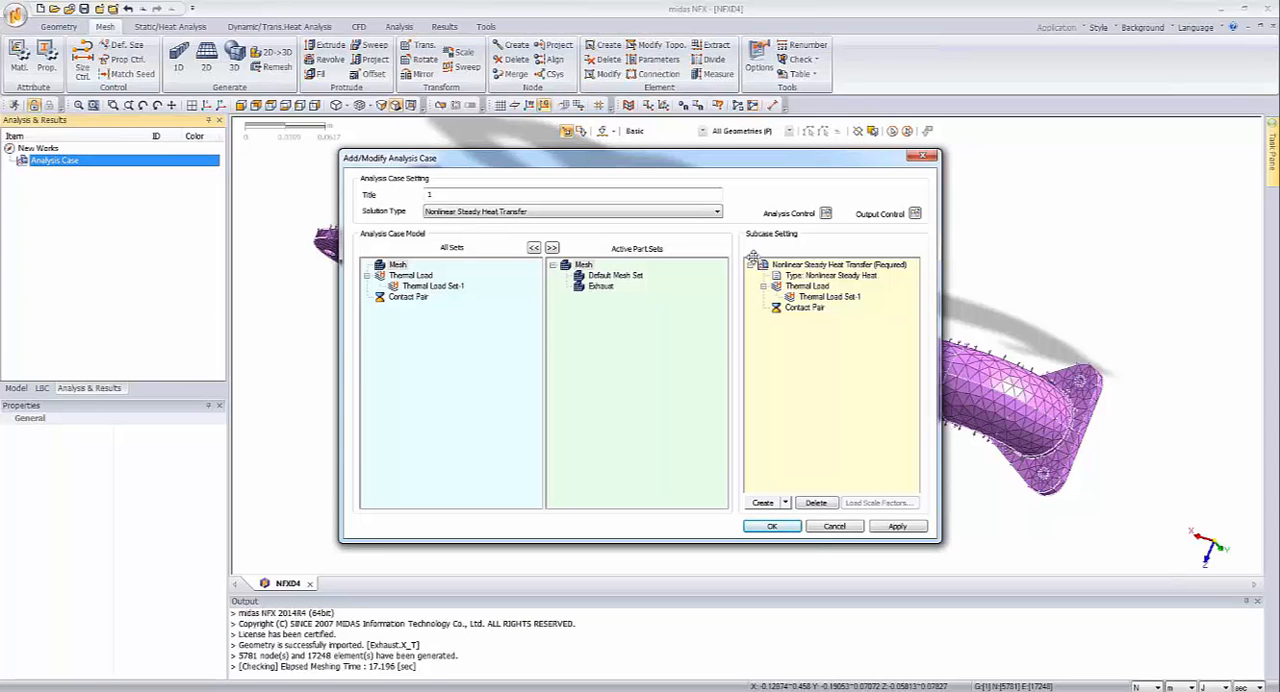
Step: Set the number of increments to 1 in the heat transfer case's nonlinear analysis control settings
left_click(810, 274)
left_click(811, 266)
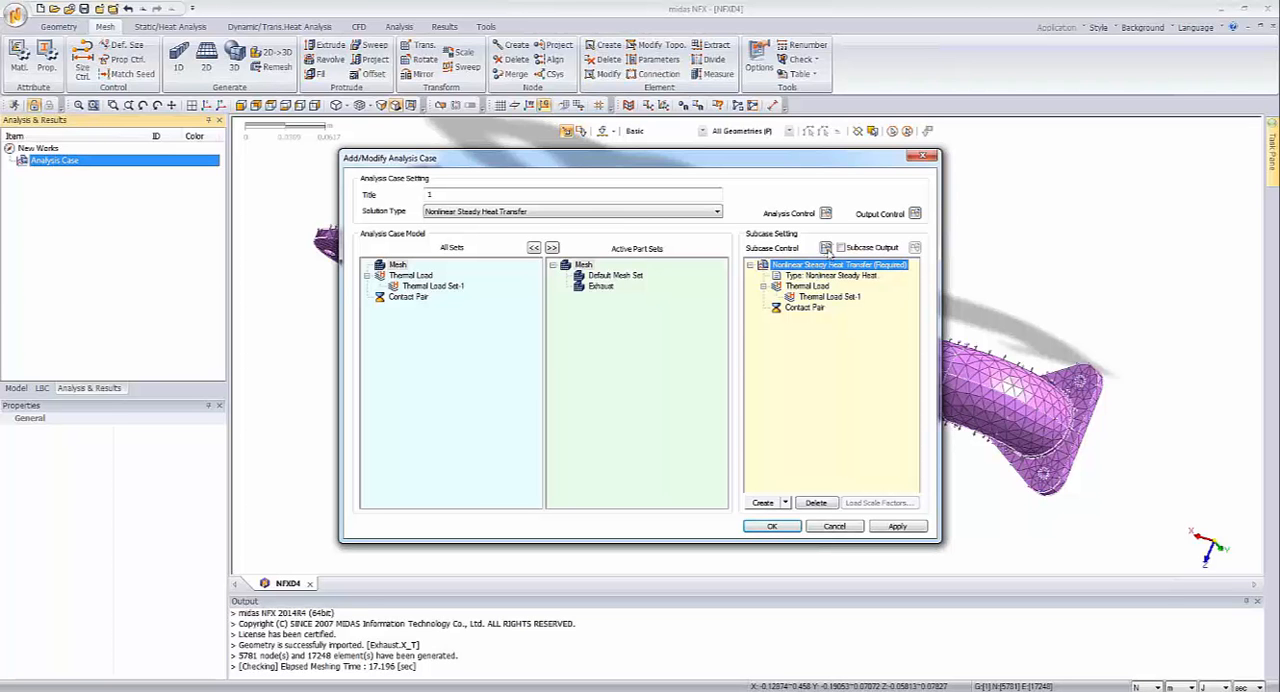
left_click(825, 213)
left_click_drag(690, 150, 683, 207)
double_click(735, 253)
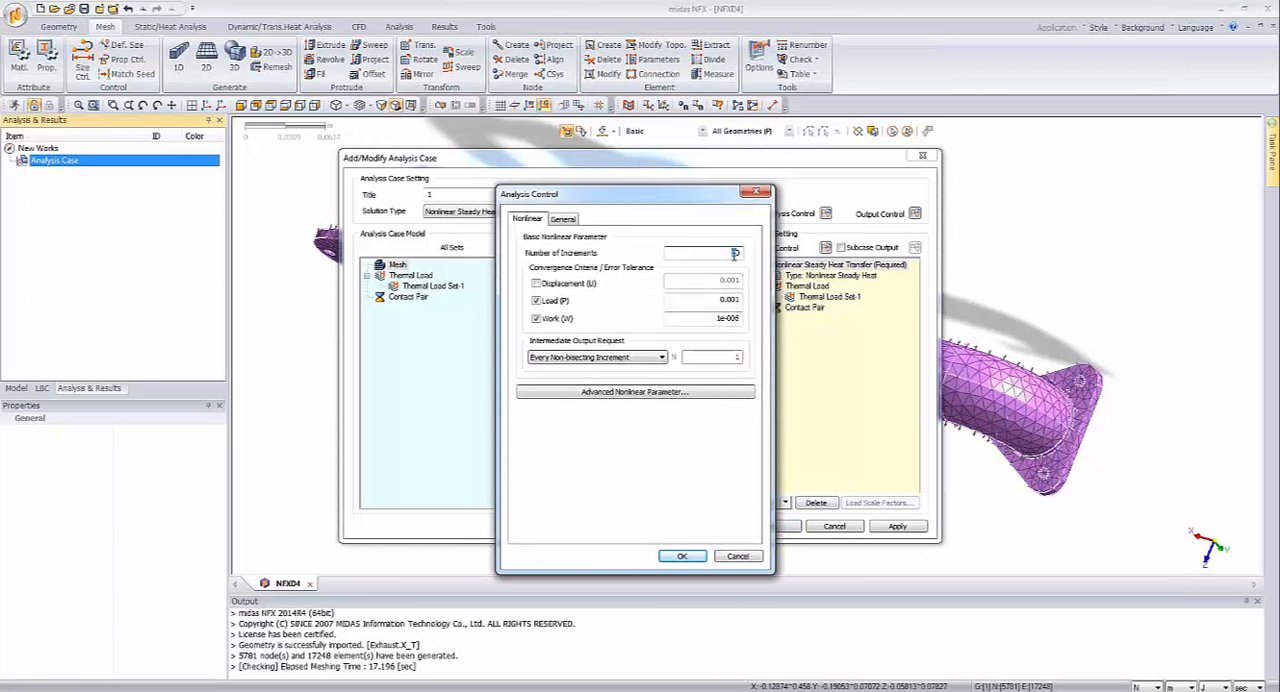
type("1")
Step: Enable the initial temperature with a value of 69 in the general analysis controls and create the analysis case
left_click(565, 218)
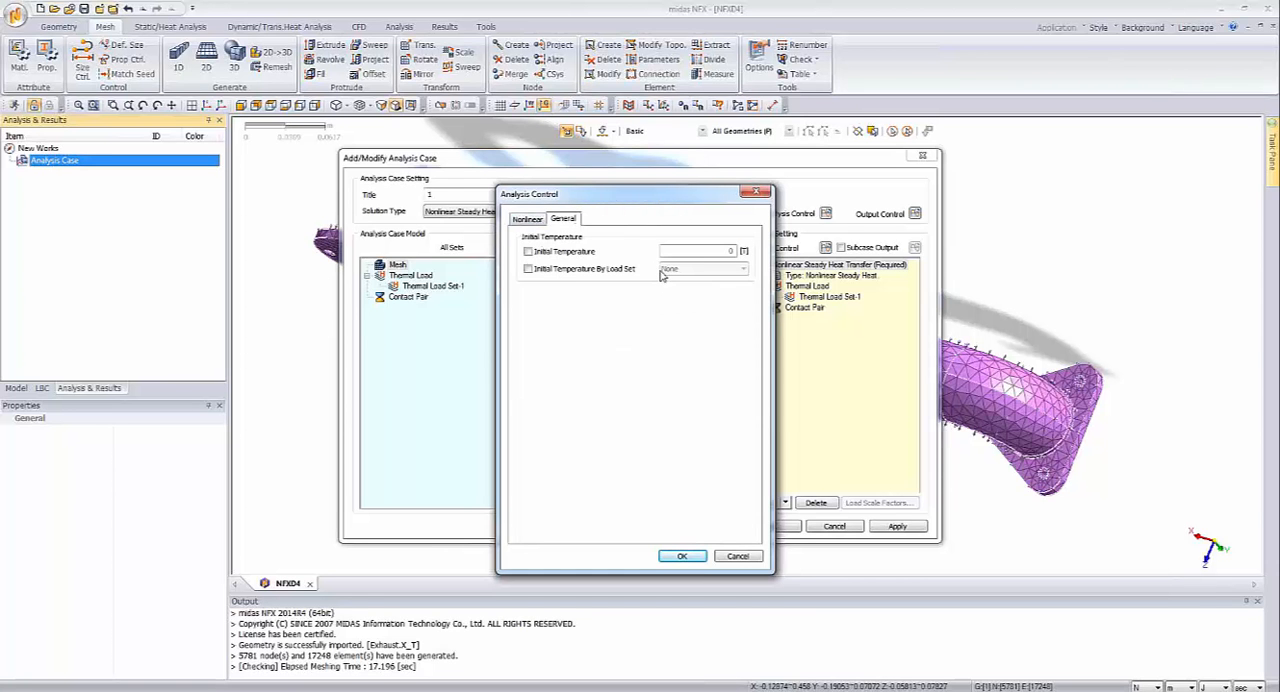
left_click(529, 253)
left_click_drag(727, 252, 755, 257)
type("69")
left_click(682, 556)
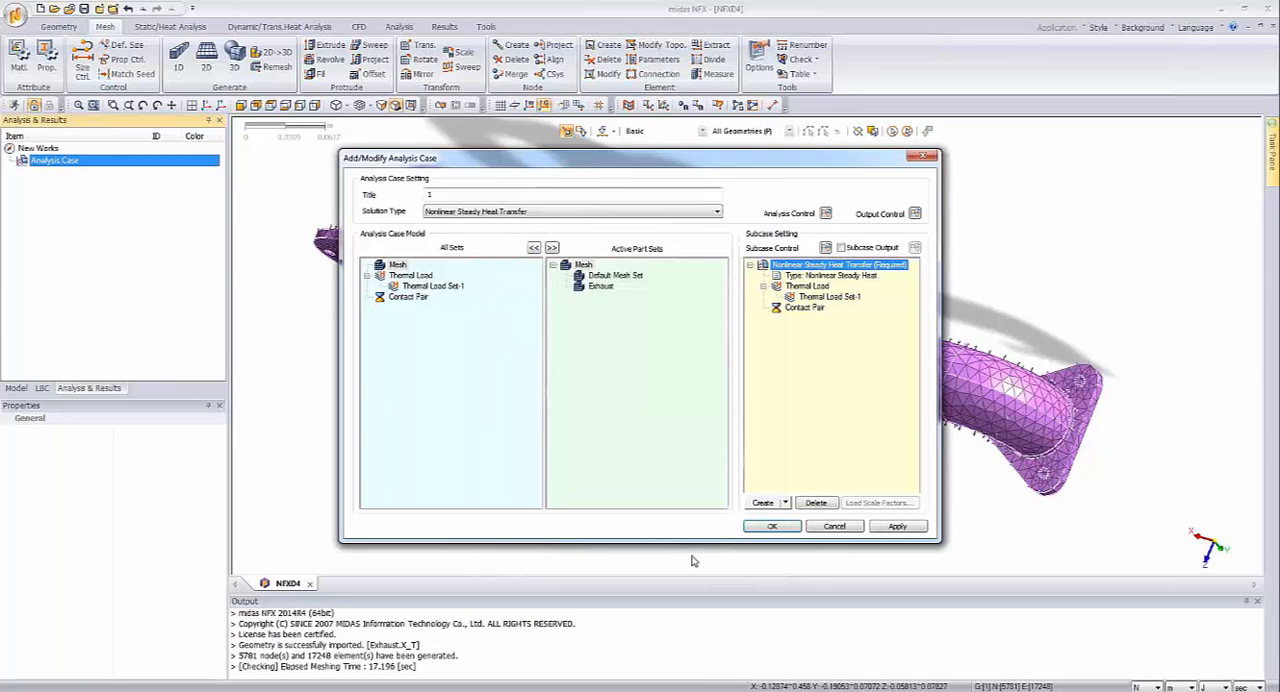
left_click(772, 528)
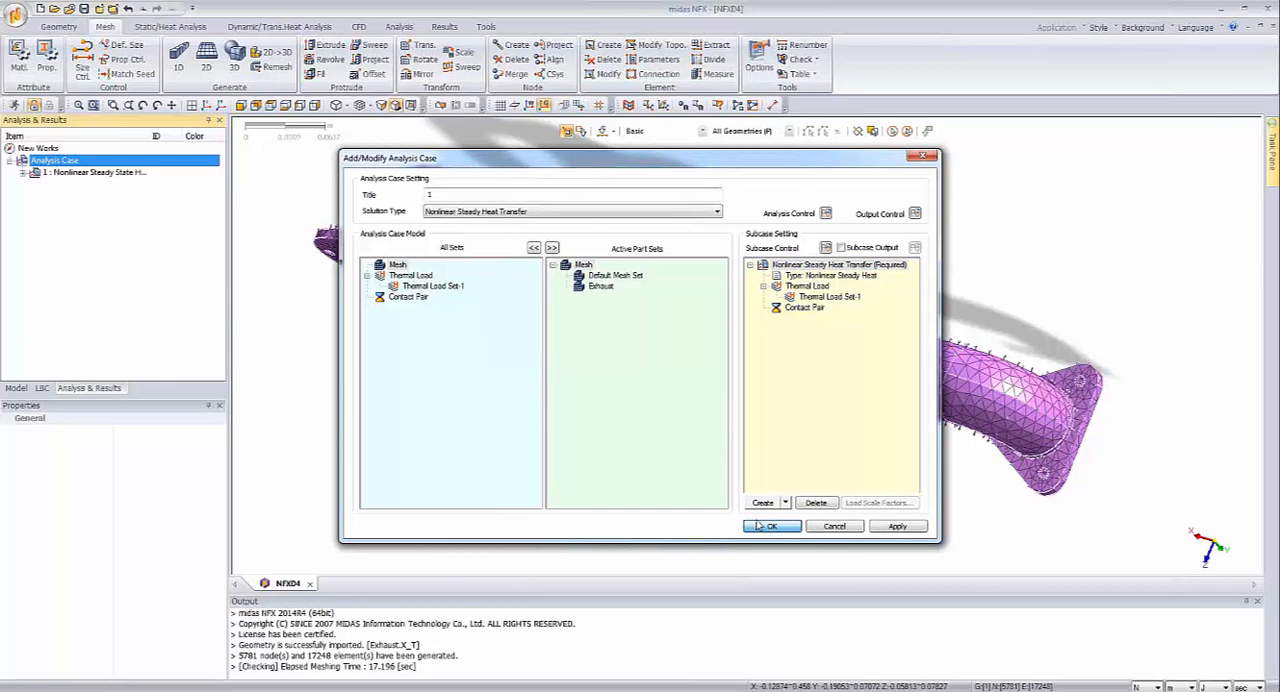
Step: Solve the Nonlinear Steady State Heat Transfer case, saving the model as NFXD4 in the Exhaust folder
right_click(88, 174)
left_click(116, 186)
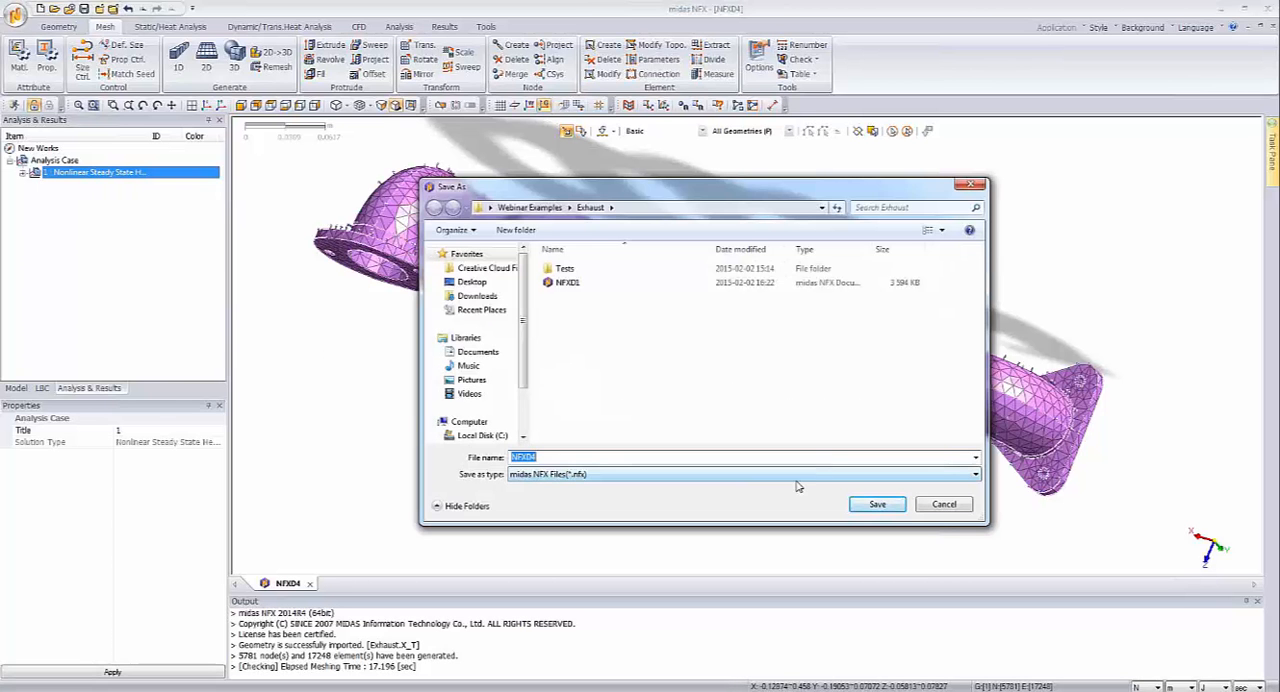
left_click(895, 510)
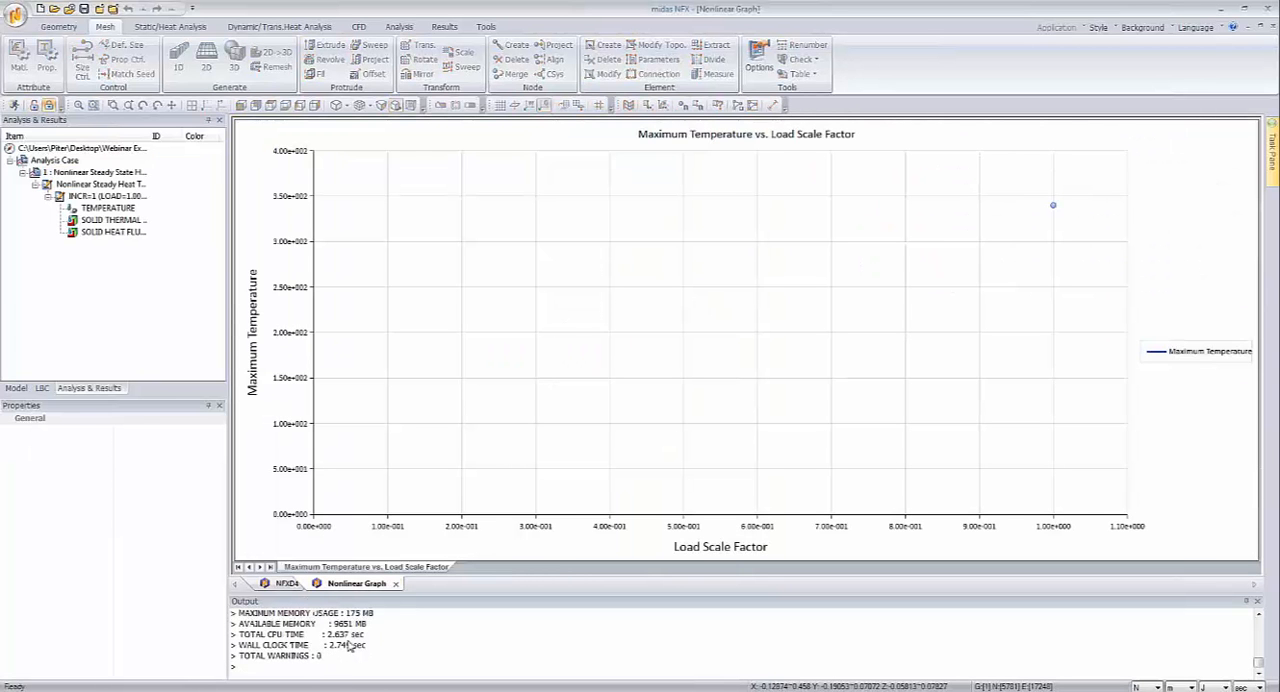
Step: Close the nonlinear graph and display the TEMPERATURE contour of increment 1 on the manifold for examination
left_click(396, 585)
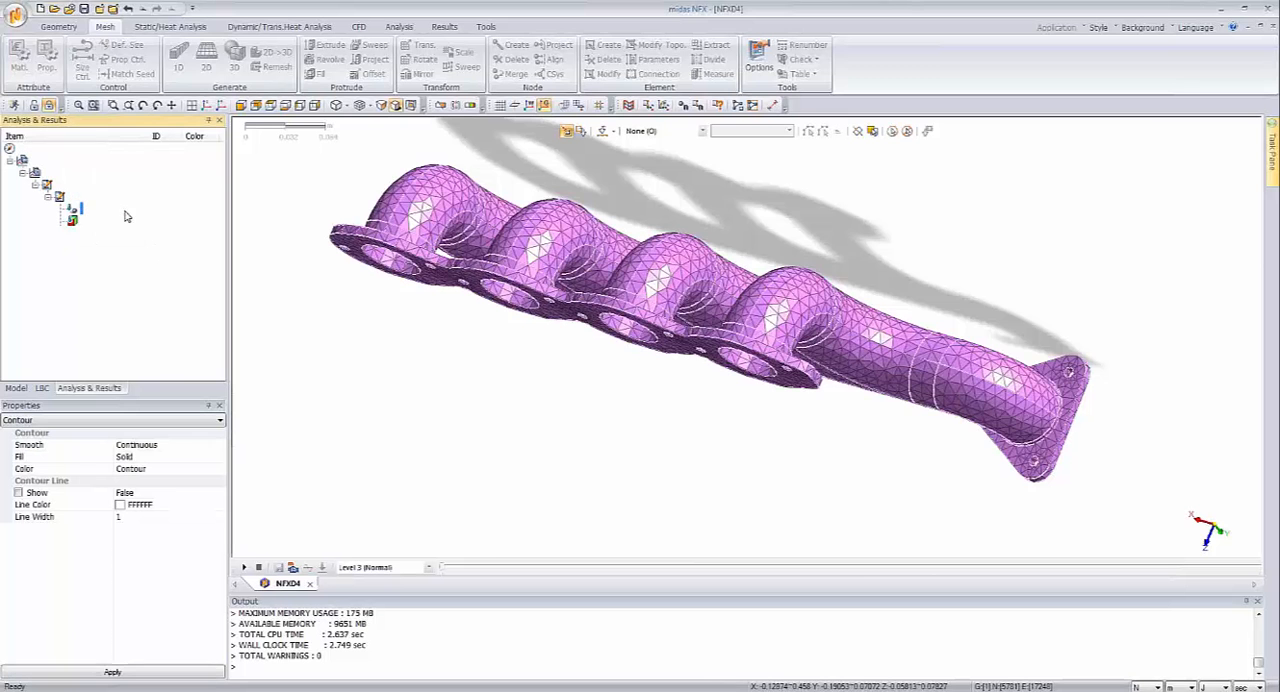
middle_click_drag(643, 382, 633, 421)
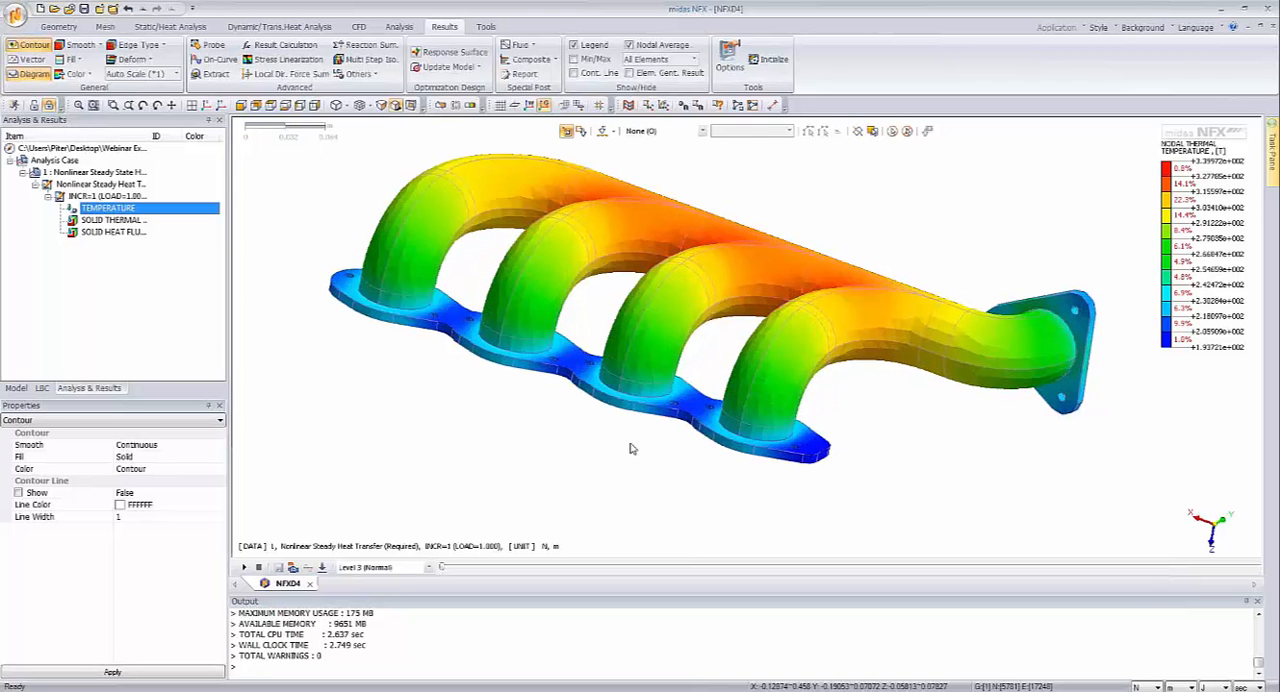
scroll(632, 449, "down", 3)
scroll(632, 449, "up", 1)
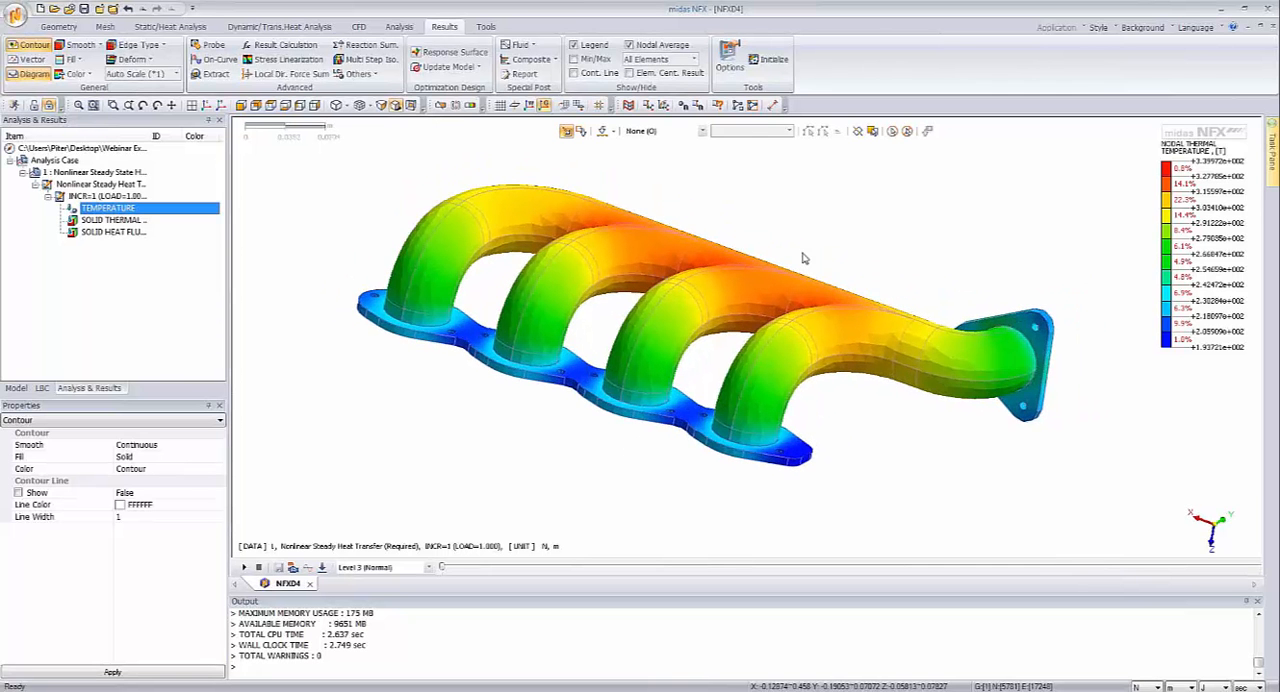
middle_click_drag(803, 258, 680, 363)
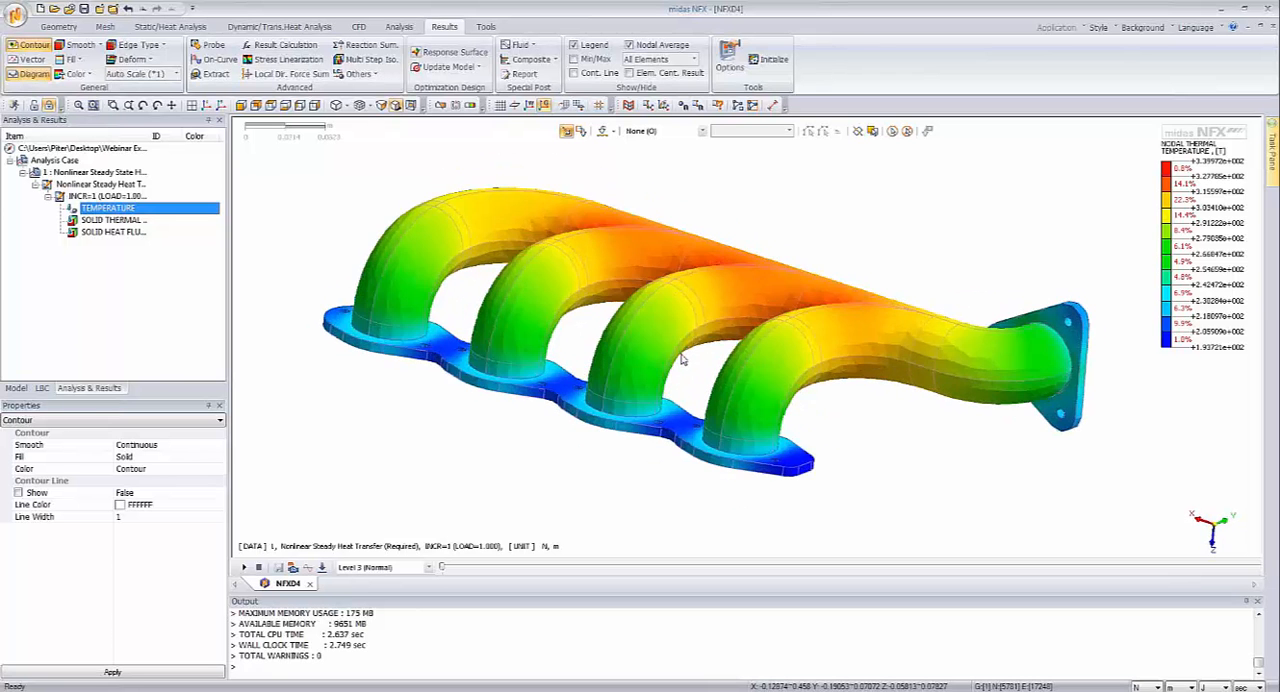